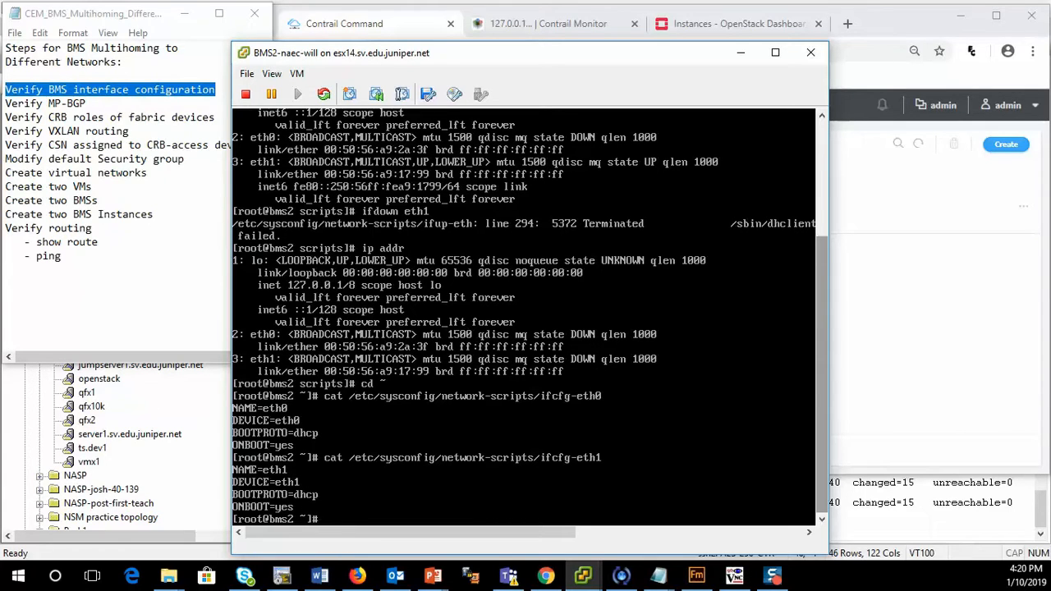
Switch to the PowerPoint slideshow and go back two slides from Existing Overlay EVPN Signaling to Prerequisites.
key(alt+Tab)
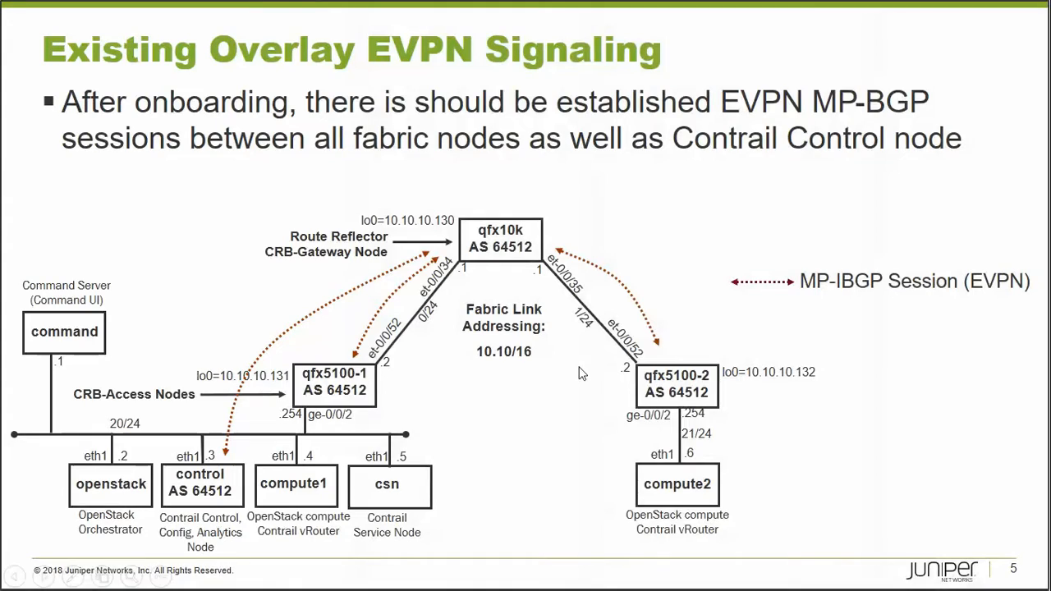
key(Left)
key(Left)
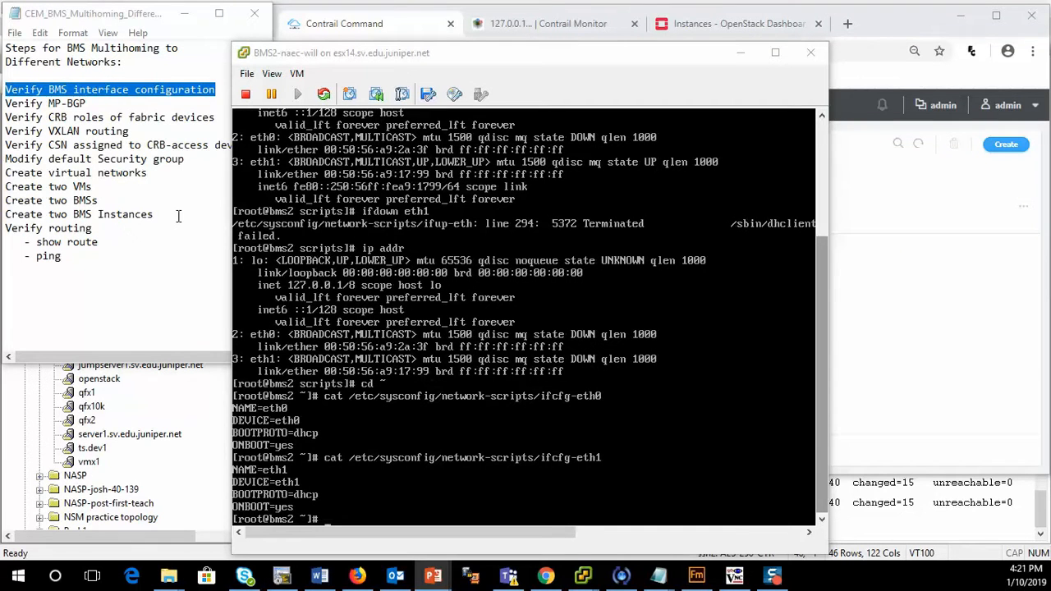
Highlight "Verify MP-BGP" in the Notepad steps list and review the Existing Overlay EVPN Signaling slide in the slideshow.
click(150, 250)
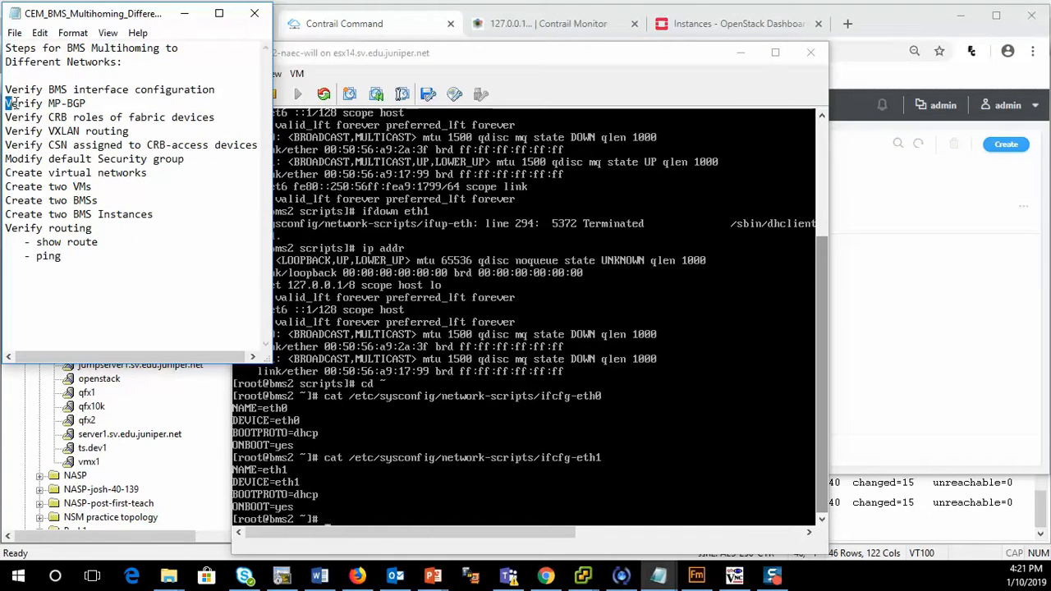
drag(15, 100, 89, 101)
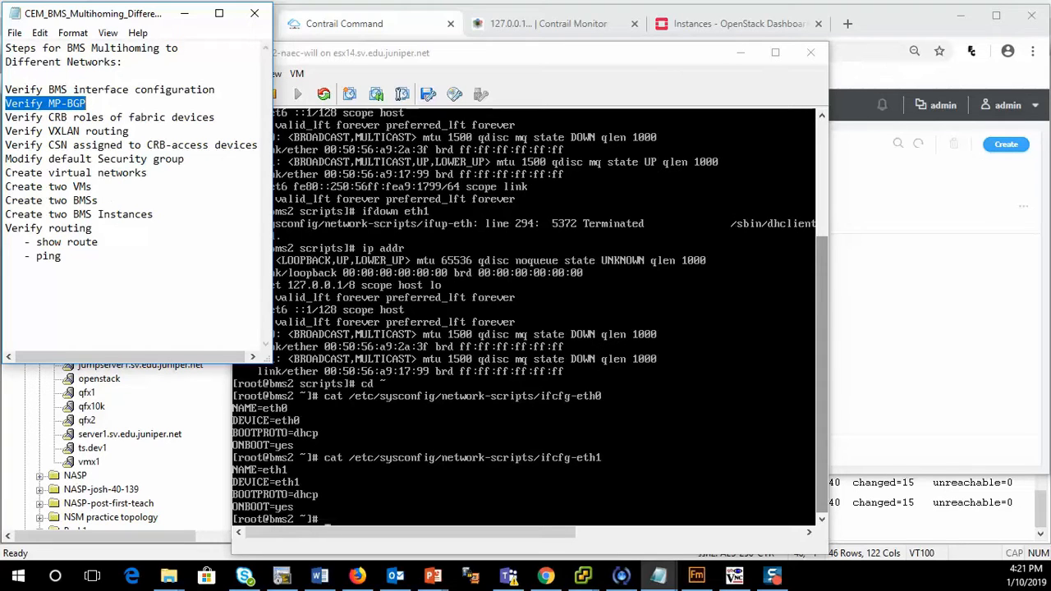
key(alt+Tab)
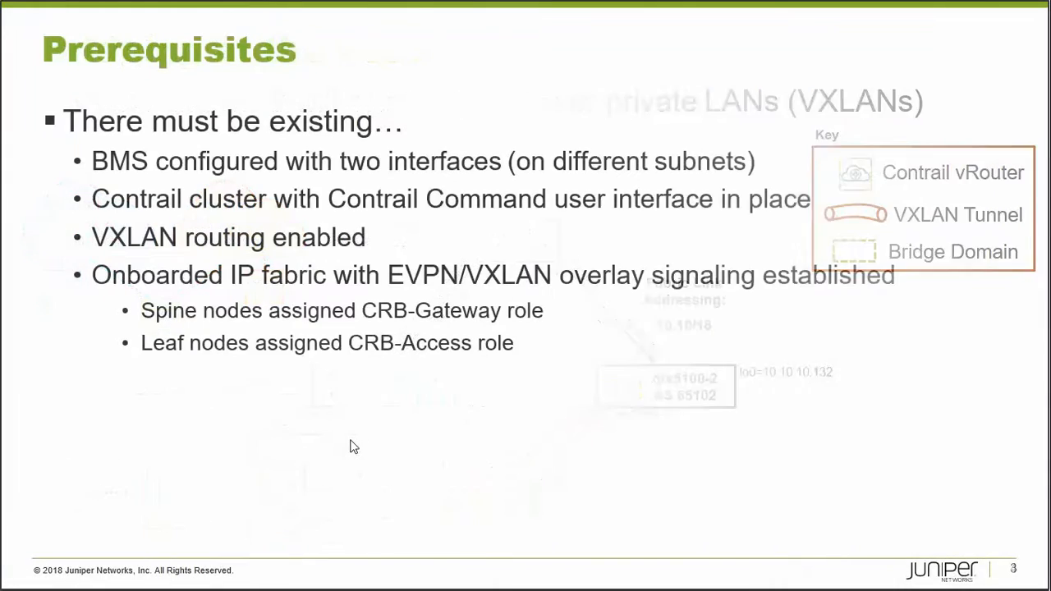
click(354, 447)
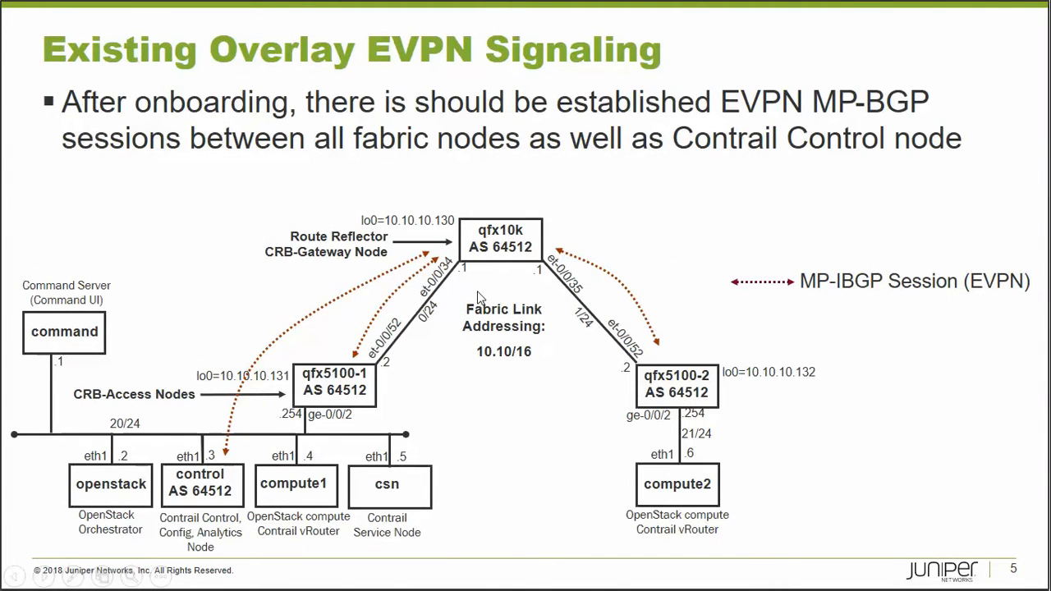
key(Escape)
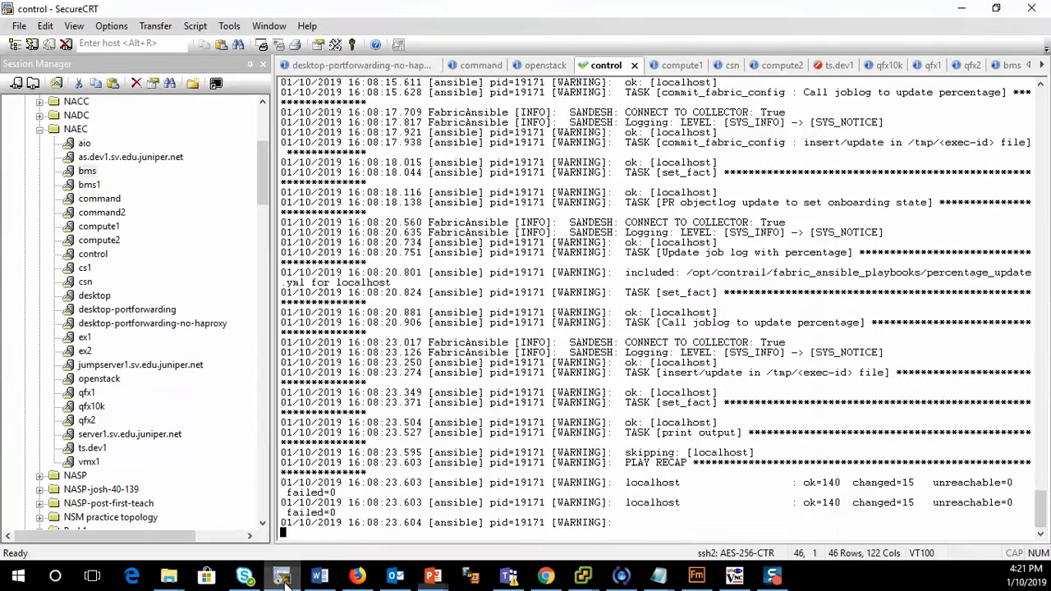
Switch to the qfx10k session in SecureCRT and exit configuration mode.
click(281, 577)
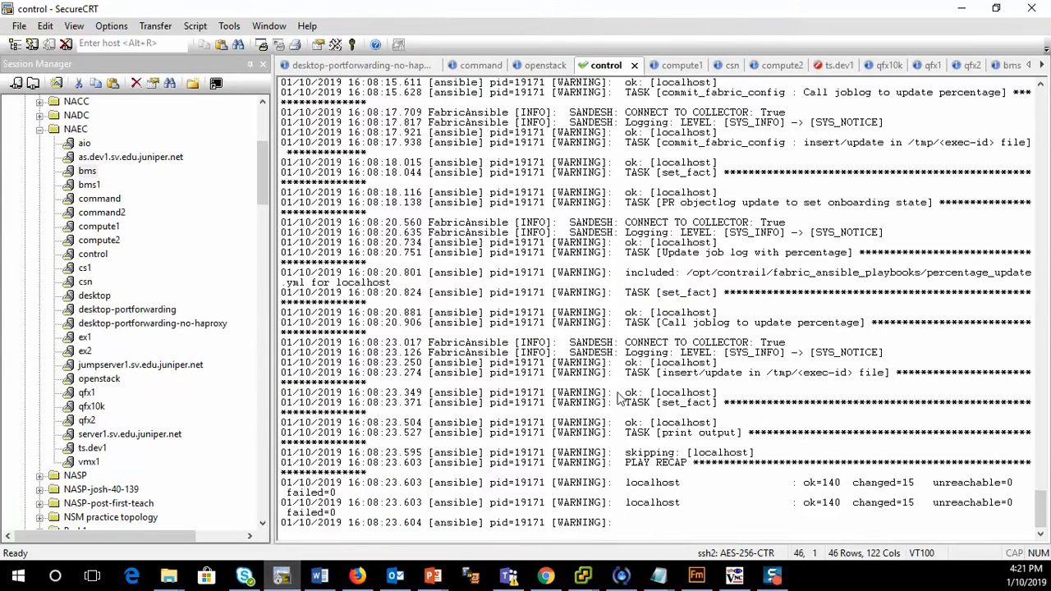
click(888, 65)
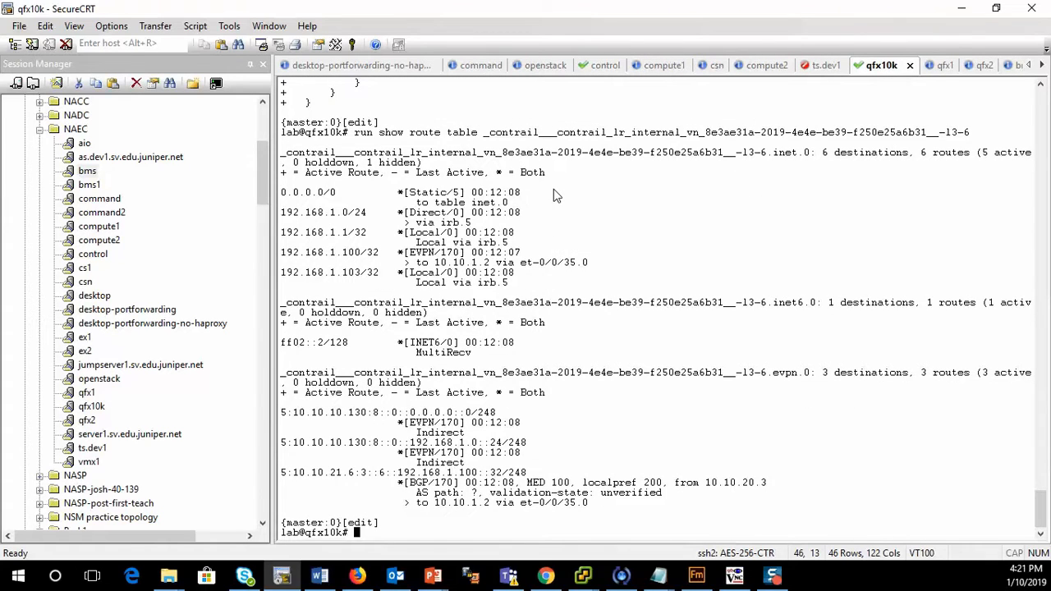
key(Return)
key(Return)
key(Return)
text(exit)
key(Return)
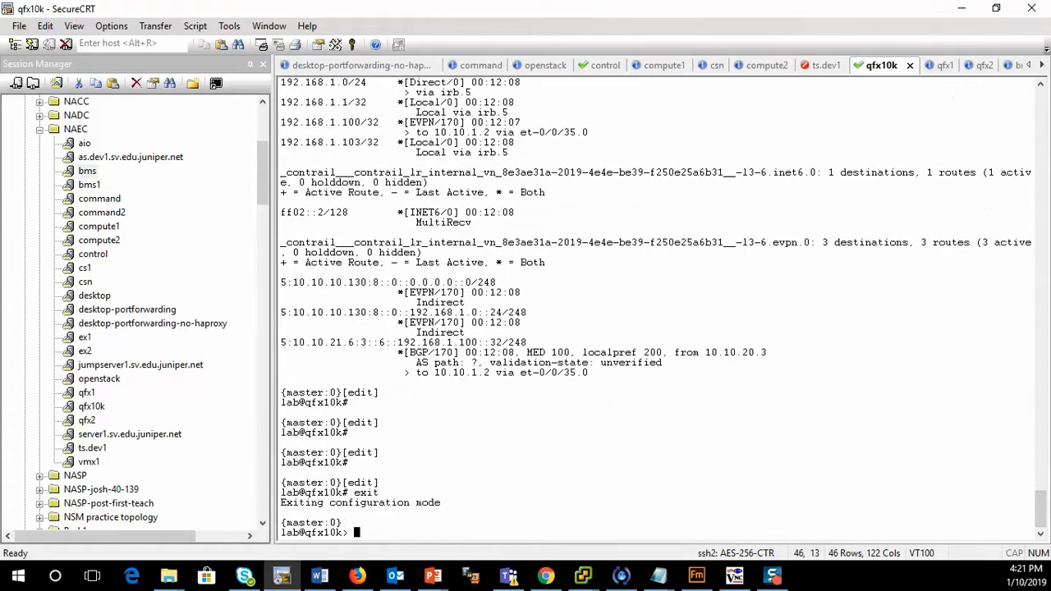
Display the BGP summary on qfx10k and examine the entries of the underlay and overlay peers.
text(show bgp summary)
key(Return)
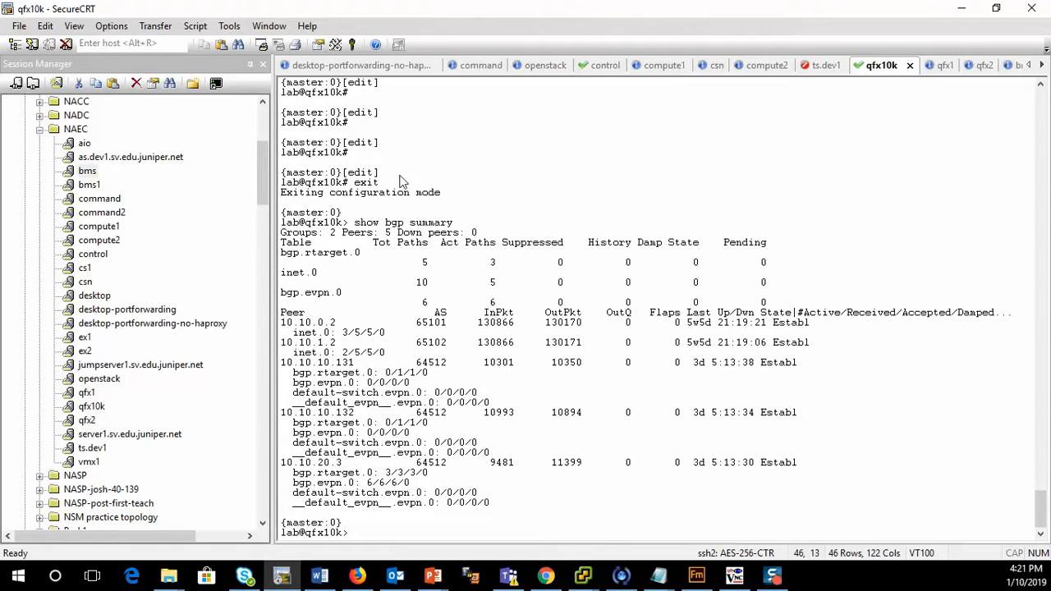
drag(280, 321, 820, 359)
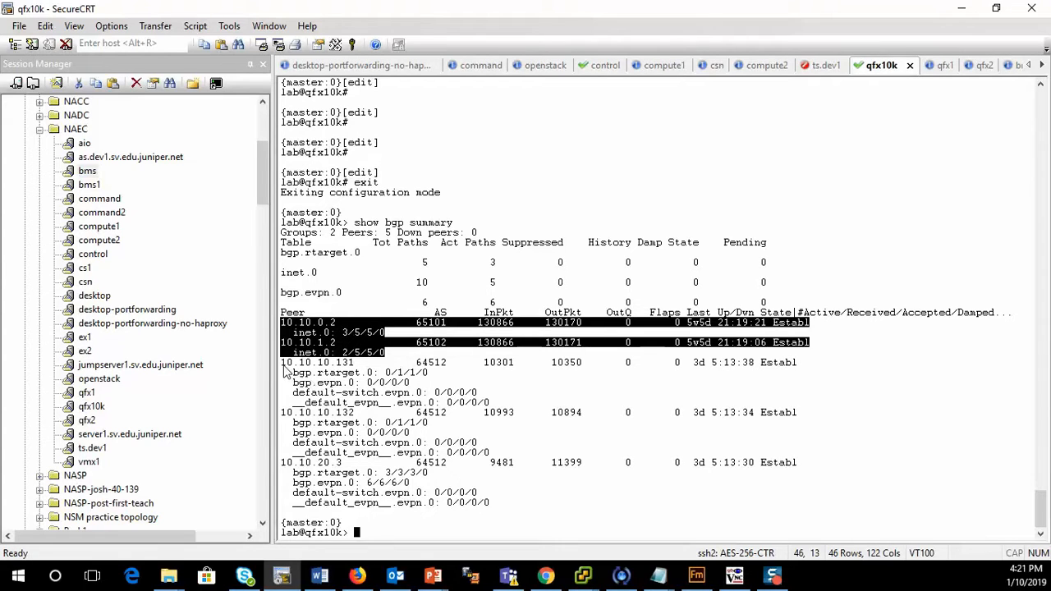
drag(283, 367, 519, 463)
drag(281, 322, 505, 361)
drag(283, 366, 689, 504)
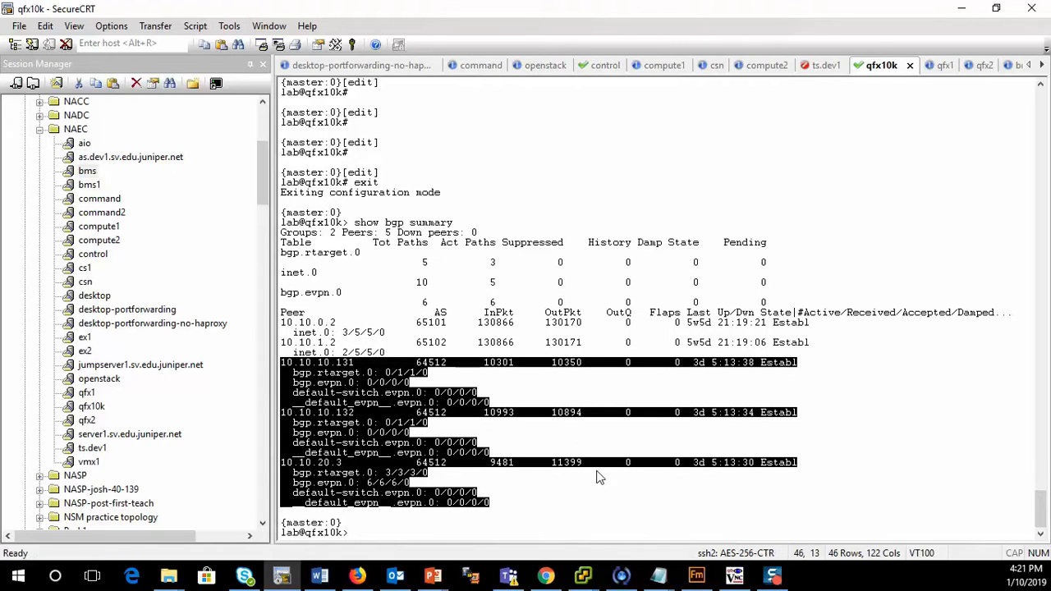
Examine the overlay peers 10.10.10.131, 10.10.10.132 and 10.10.20.3 and their bgp.evpn.0 route counts.
click(342, 364)
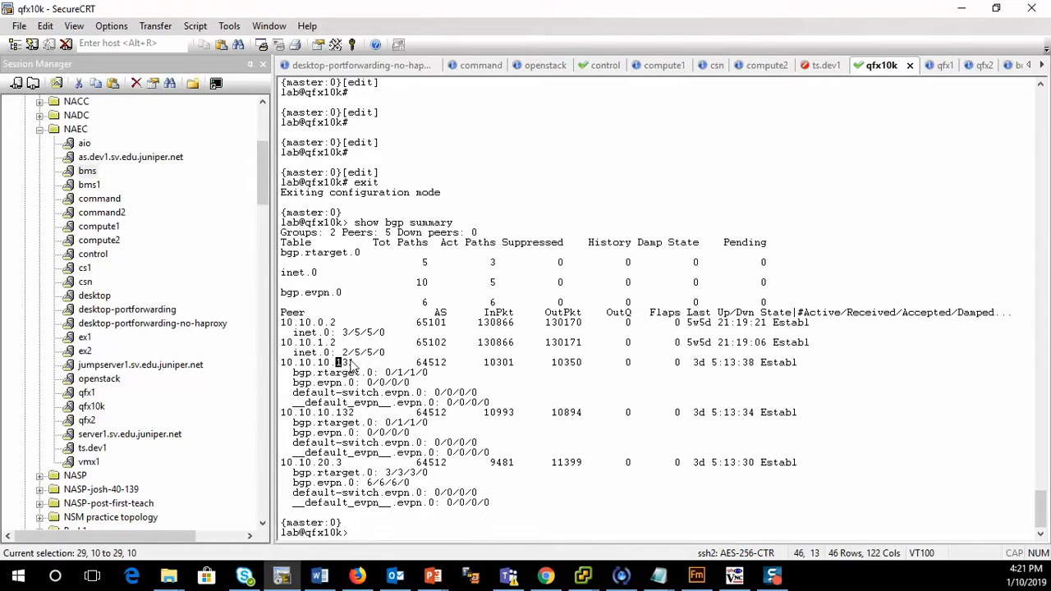
drag(336, 363, 354, 362)
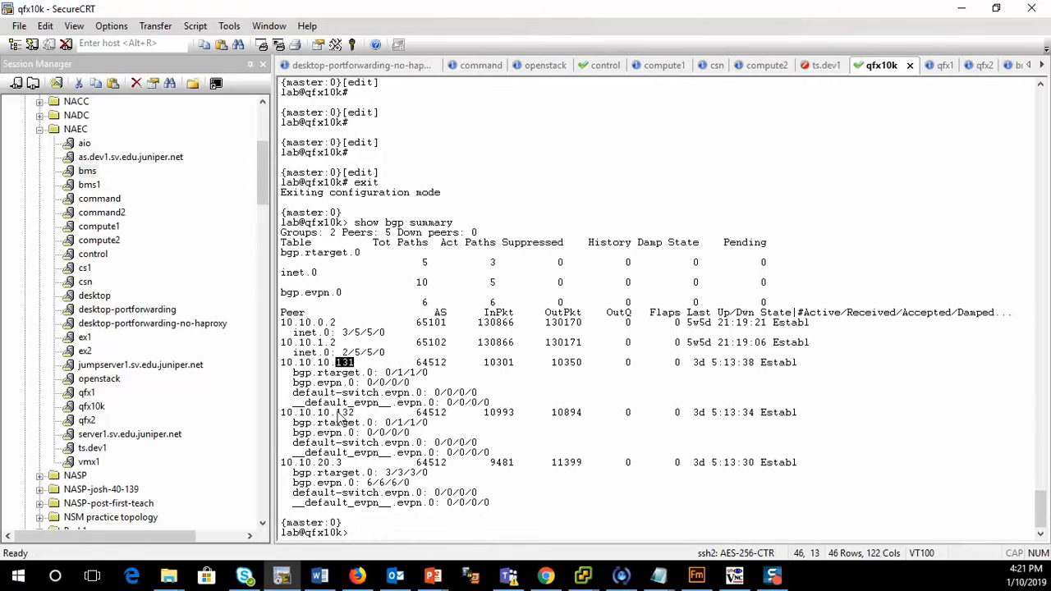
drag(337, 413, 360, 412)
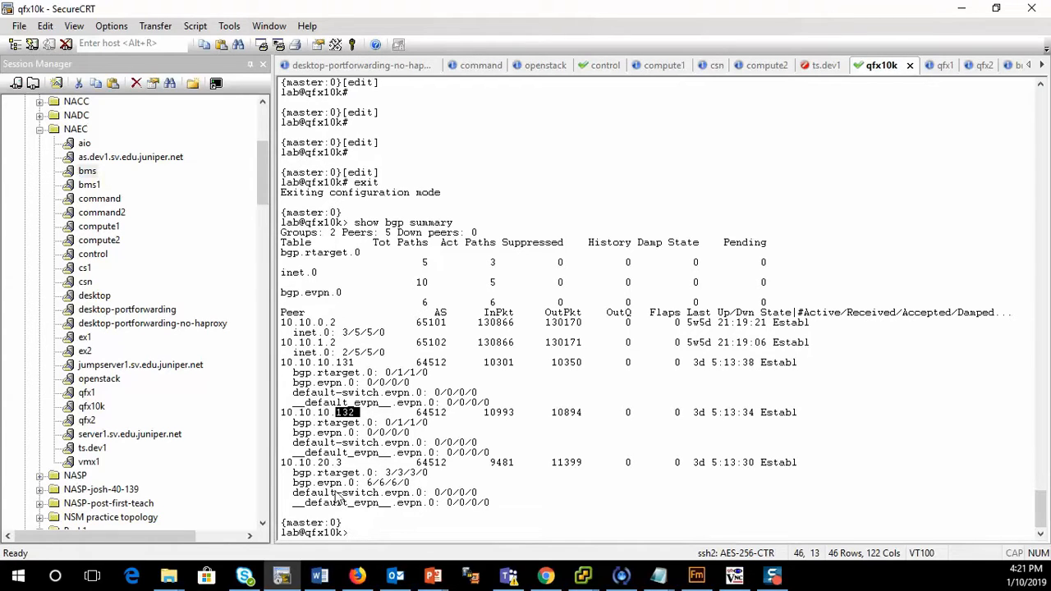
drag(282, 462, 348, 463)
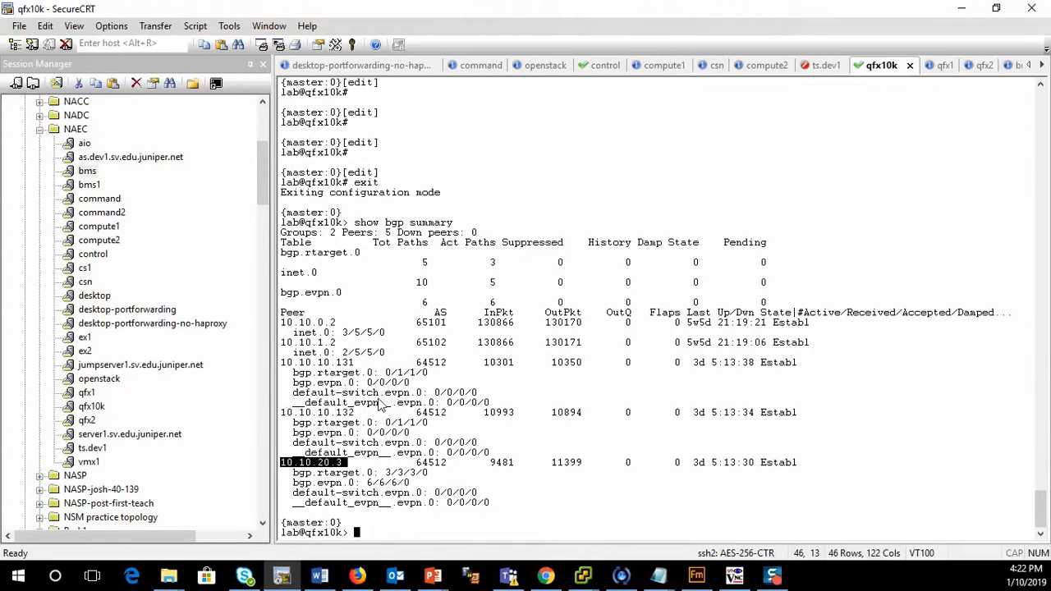
drag(366, 382, 409, 383)
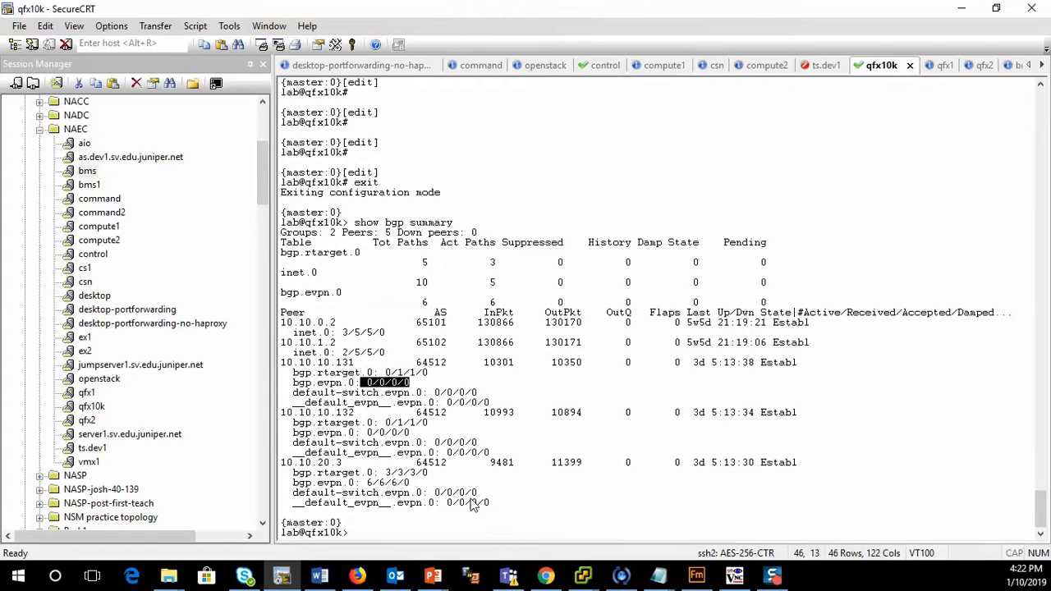
click(450, 456)
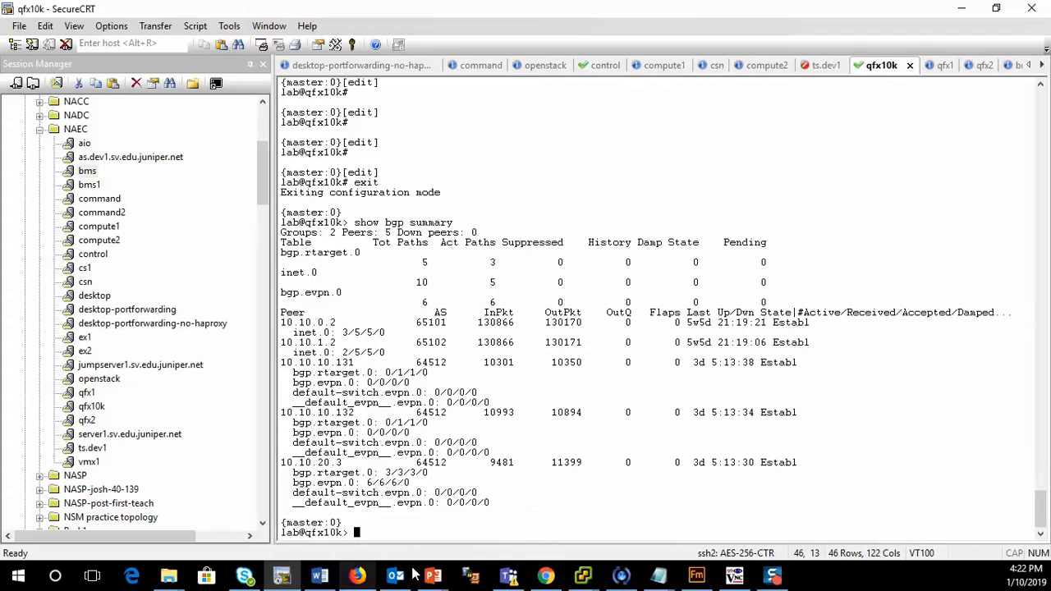
Switch to the Notepad steps list and highlight "Verify CRB roles of fabric devices".
mouse_move(654, 568)
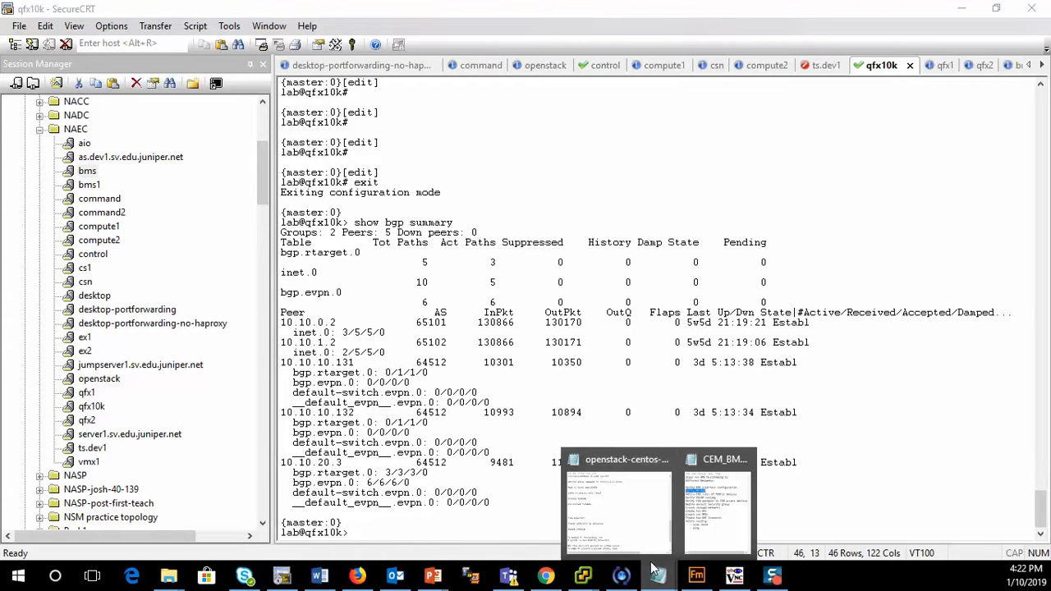
click(717, 496)
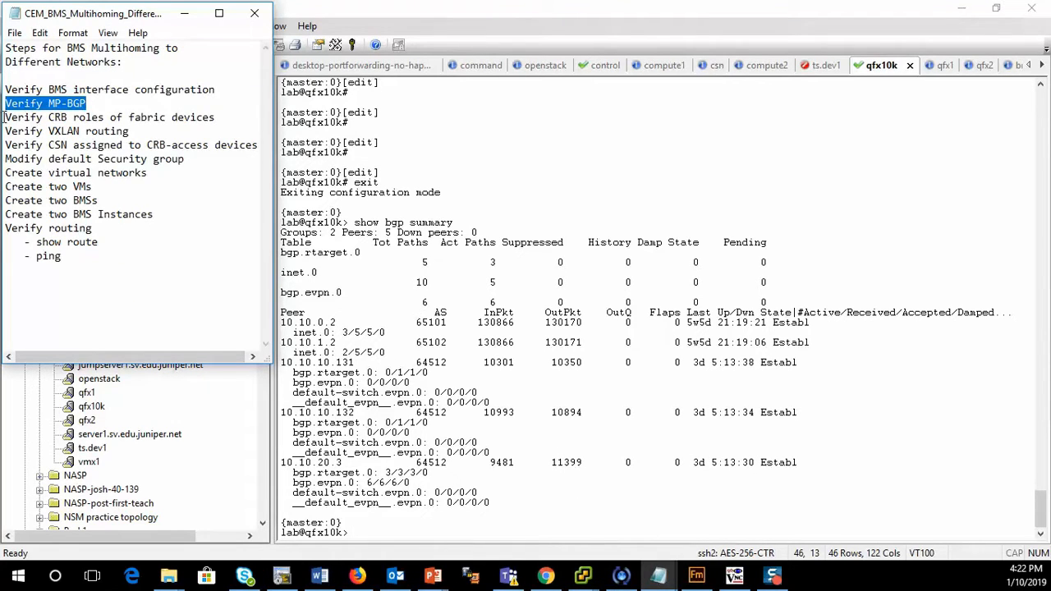
drag(5, 117, 217, 117)
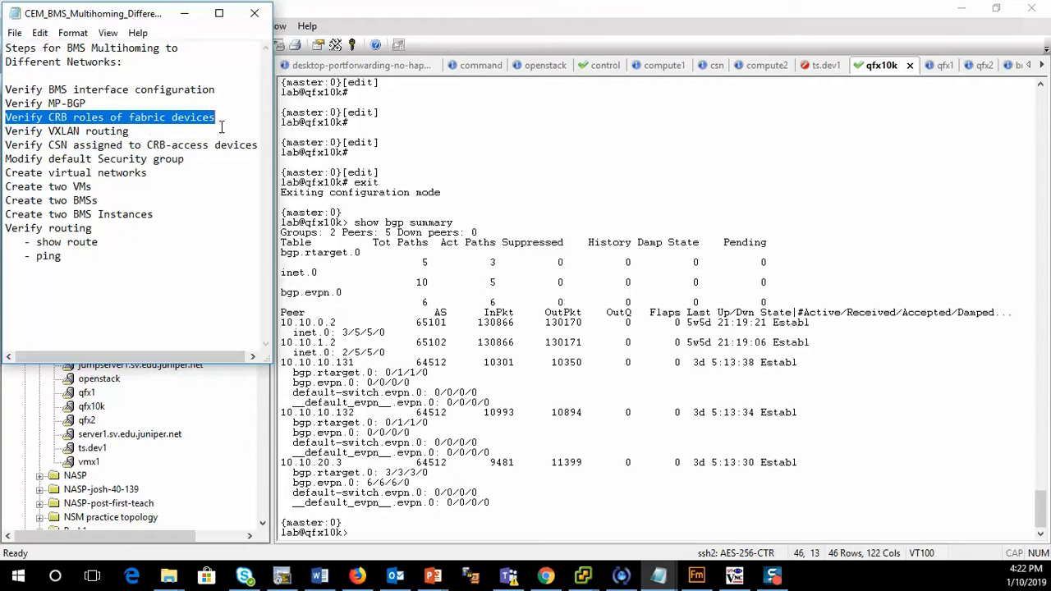
Switch to Contrail Command in Chrome and open the Brownfield fabric to check the roles of its devices.
click(546, 575)
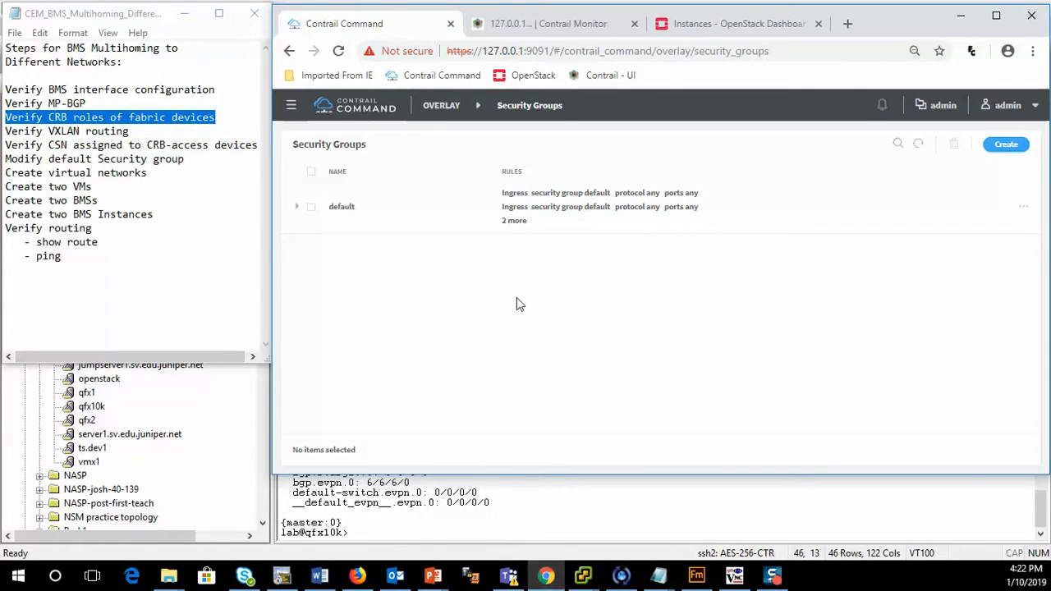
click(452, 109)
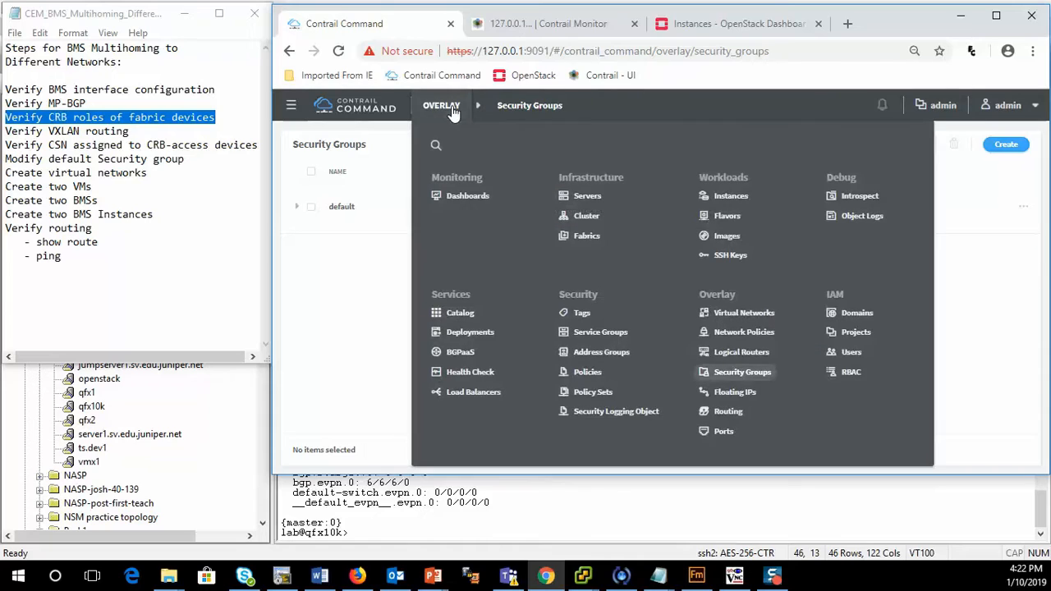
click(585, 238)
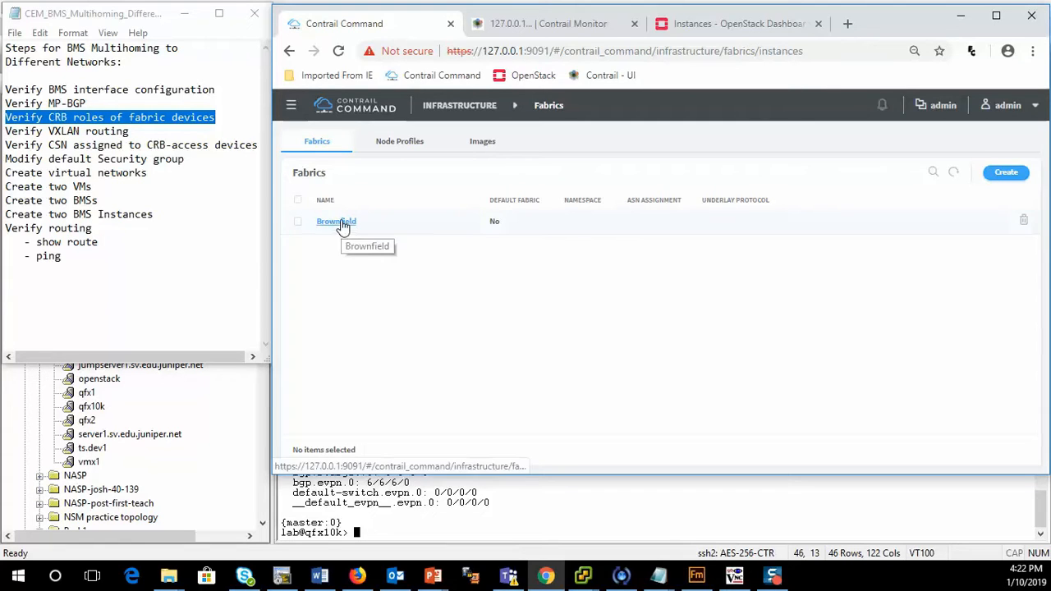
click(344, 223)
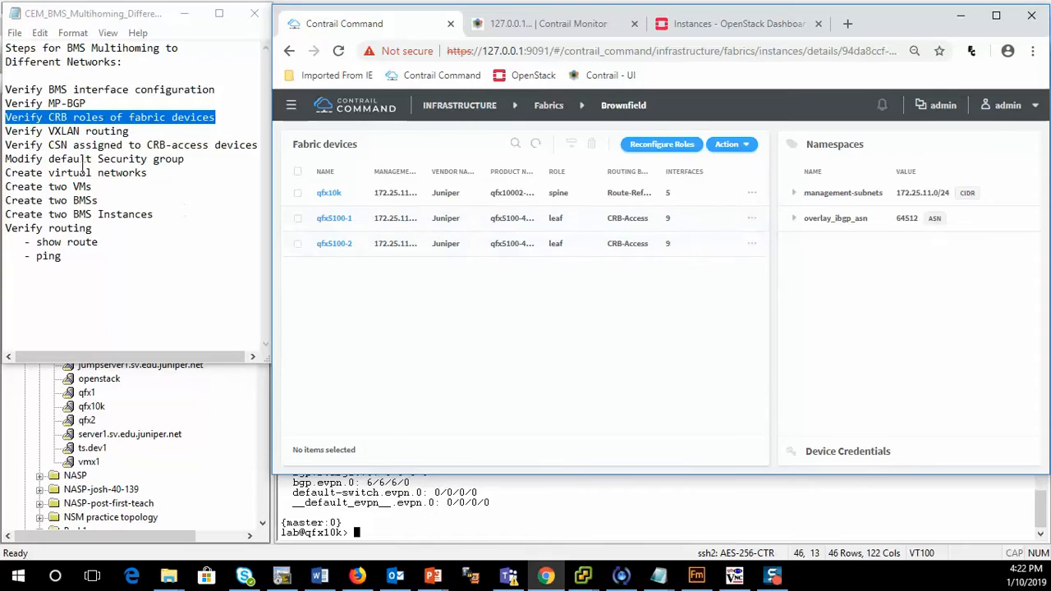
Highlight "Verify VXLAN routing" in the Notepad steps list and open the admin project in Contrail Command to check its VxLAN Routing setting.
drag(4, 132, 135, 134)
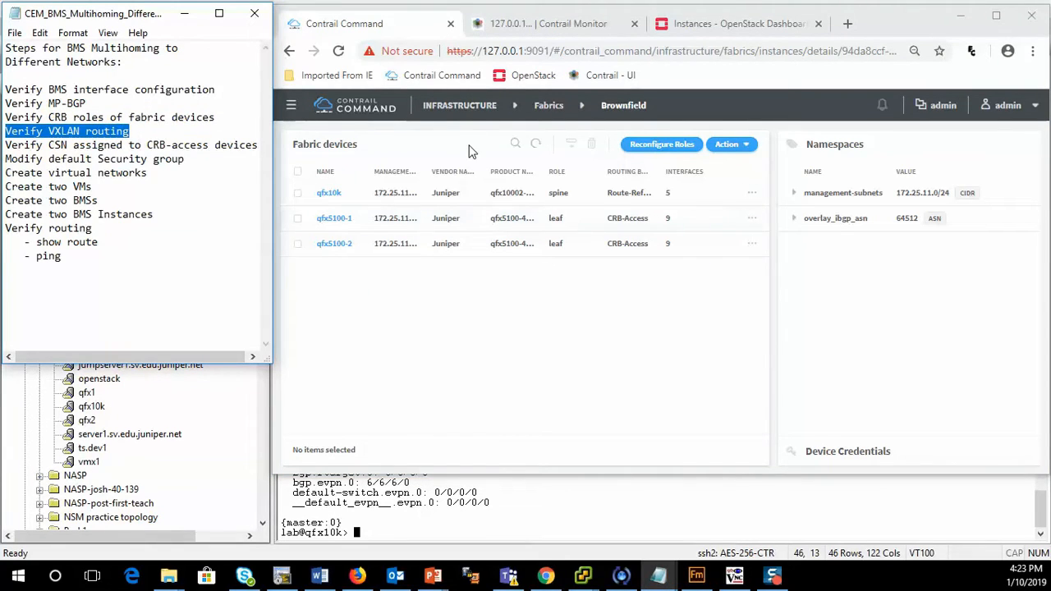
click(471, 111)
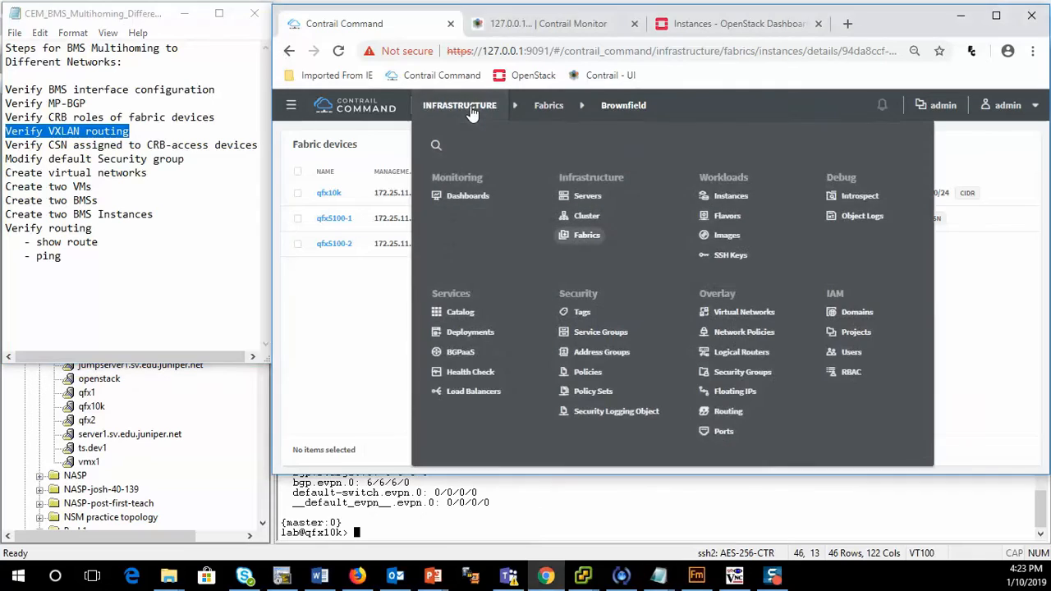
click(852, 334)
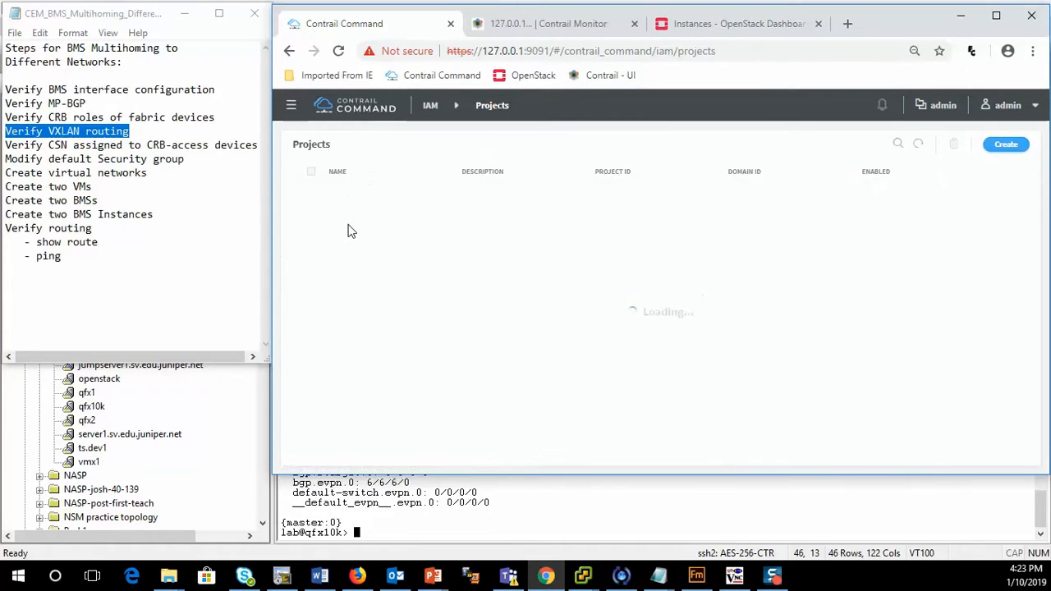
click(342, 194)
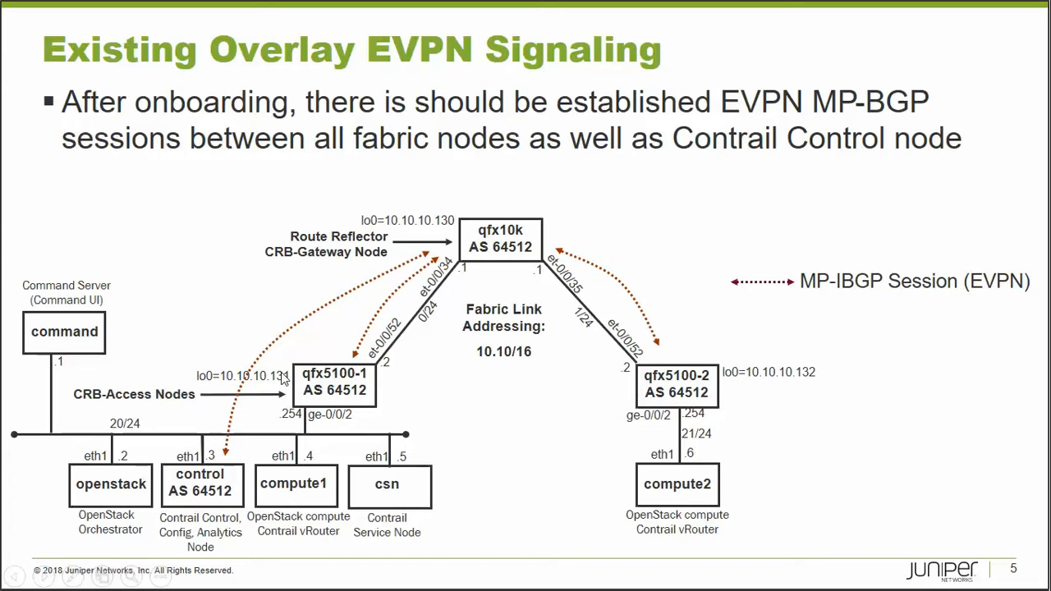
key(Escape)
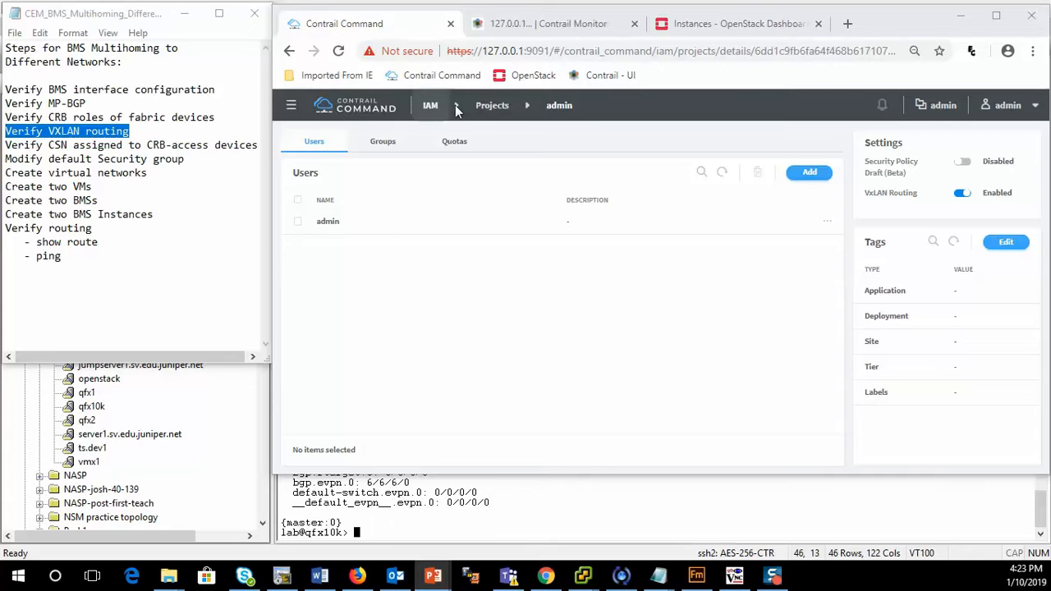
Return to the Brownfield fabric and open its leaf device qfx5100-1 for editing.
click(495, 107)
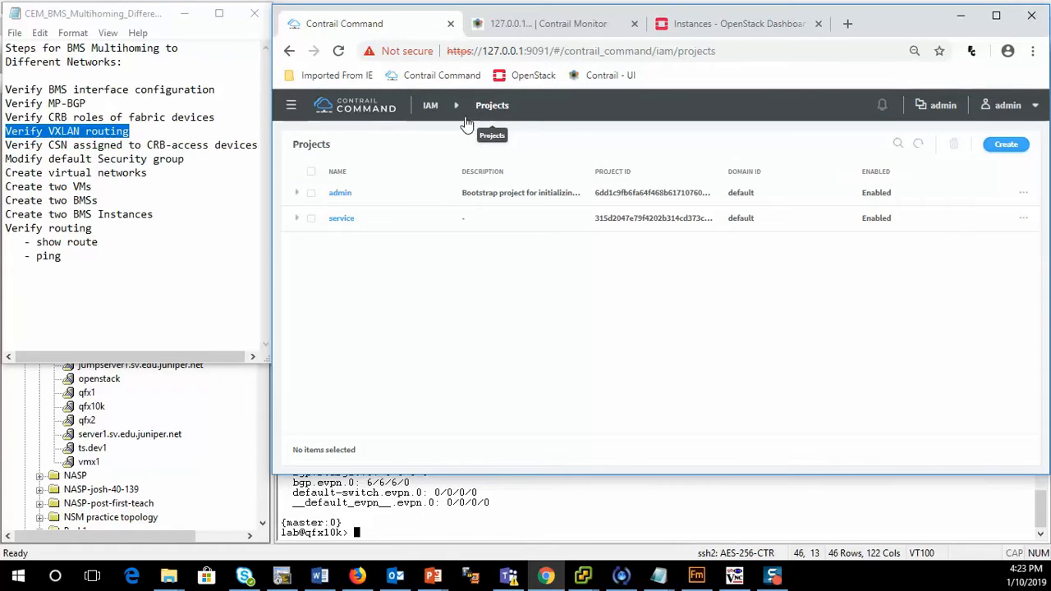
click(430, 105)
click(585, 240)
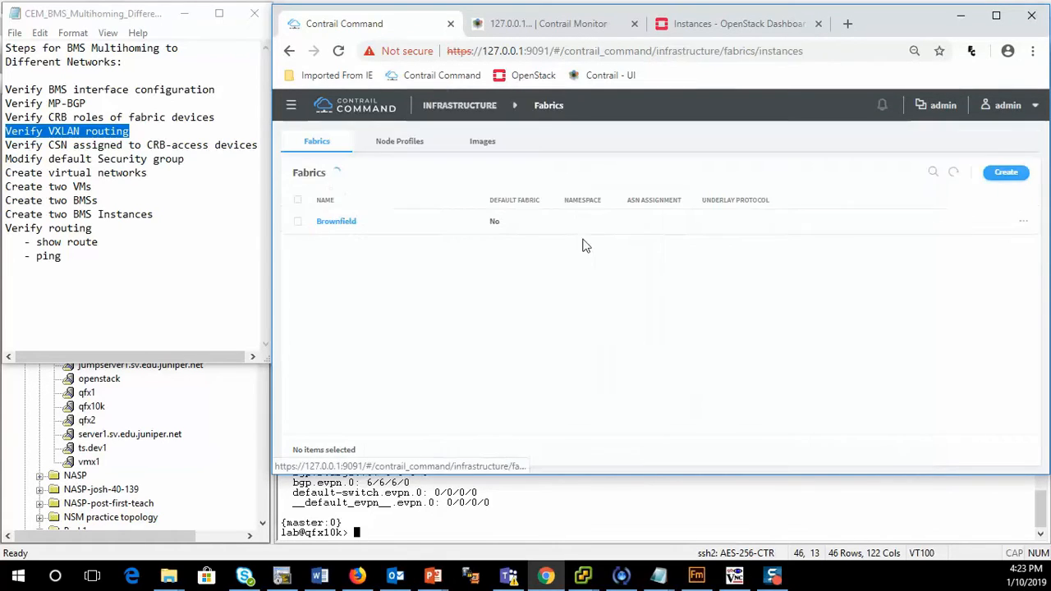
click(337, 219)
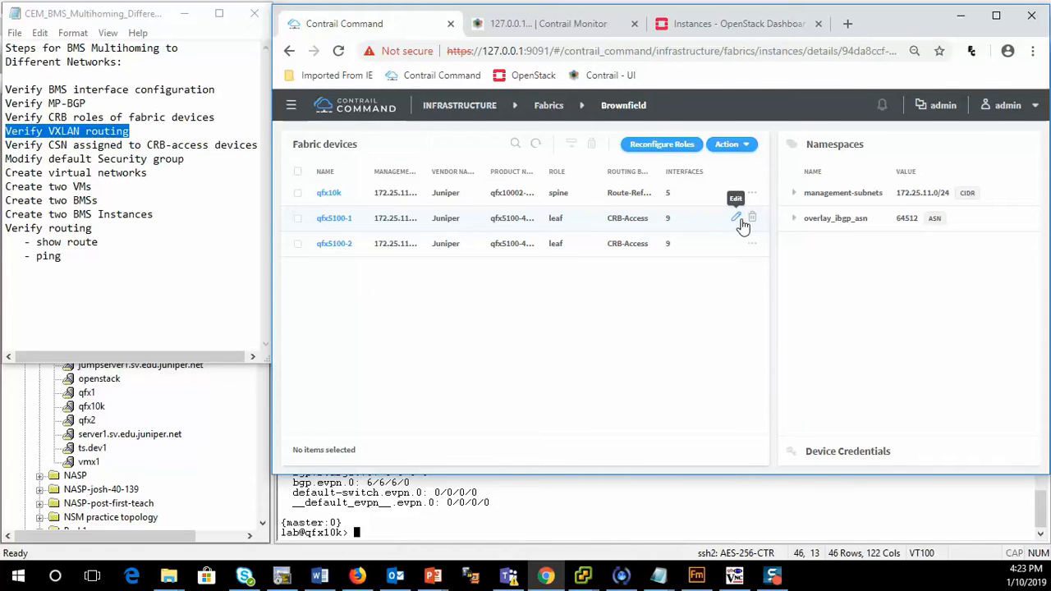
click(737, 220)
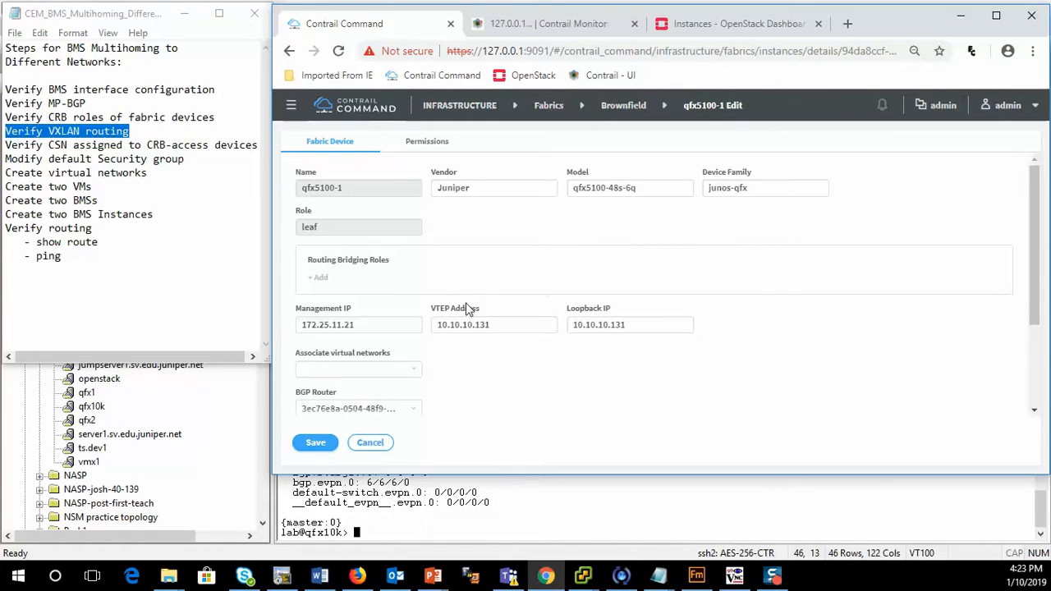
Check the associated service nodes of leaf qfx5100-1 and close its settings without saving.
scroll(465, 307, down, 3)
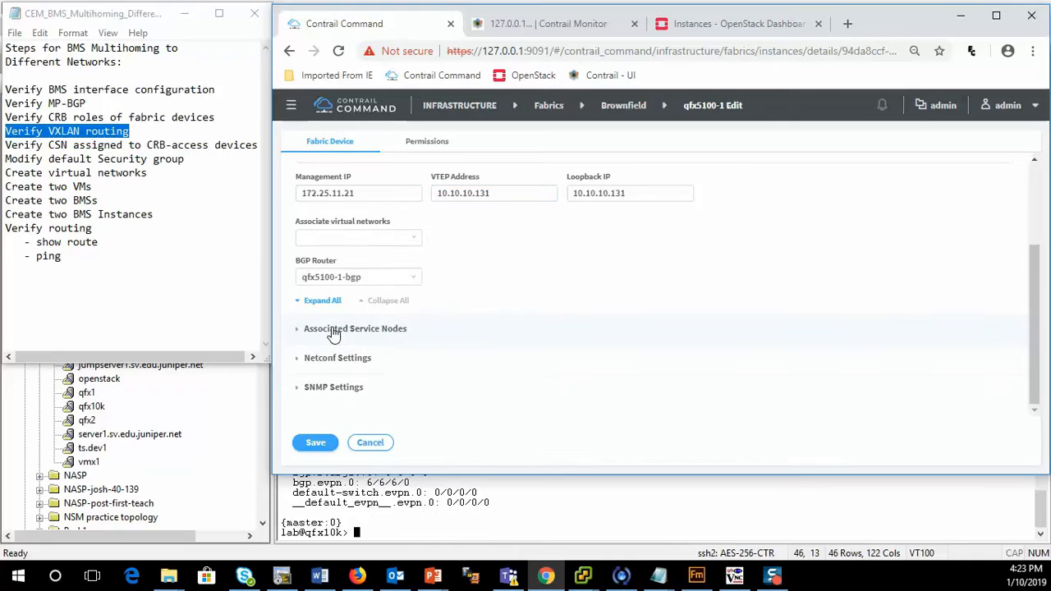
scroll(410, 336, down, 1)
click(402, 337)
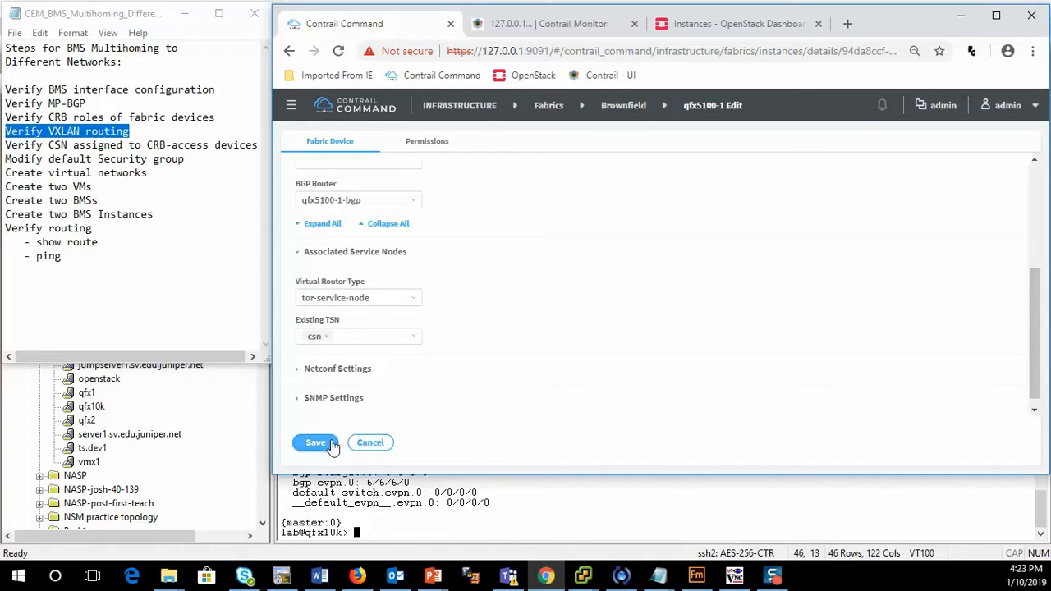
click(370, 443)
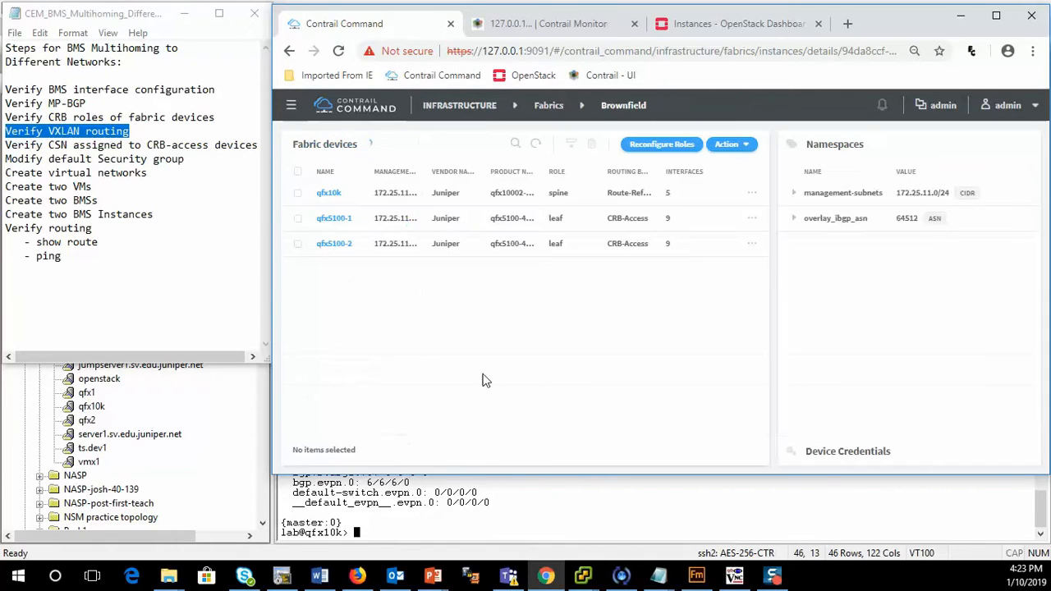
Open leaf qfx5100-2 for editing, check its associated service nodes, and close it without saving.
click(735, 246)
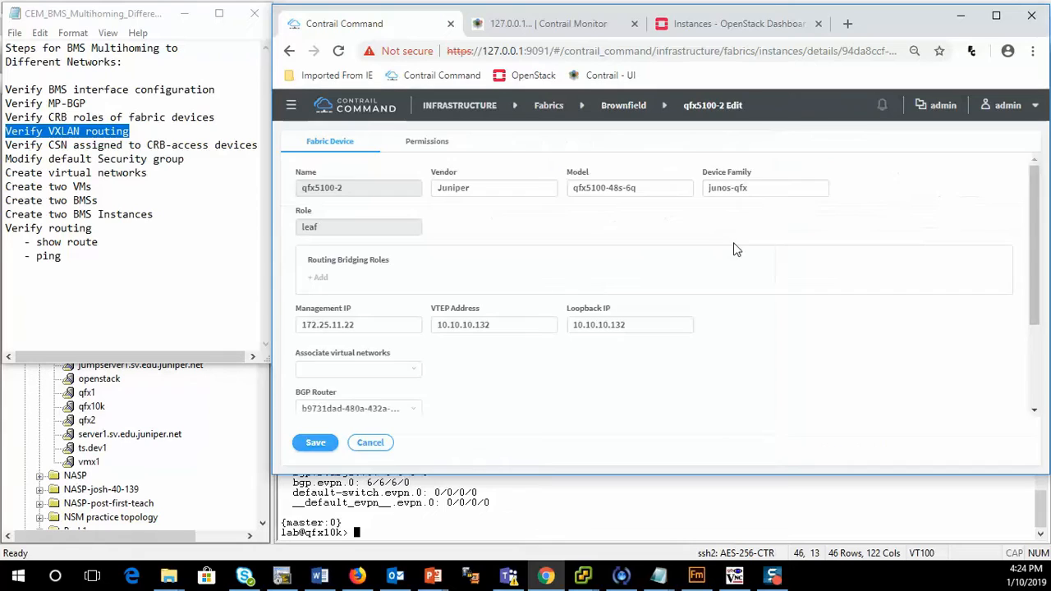
scroll(507, 362, down, 2)
click(378, 329)
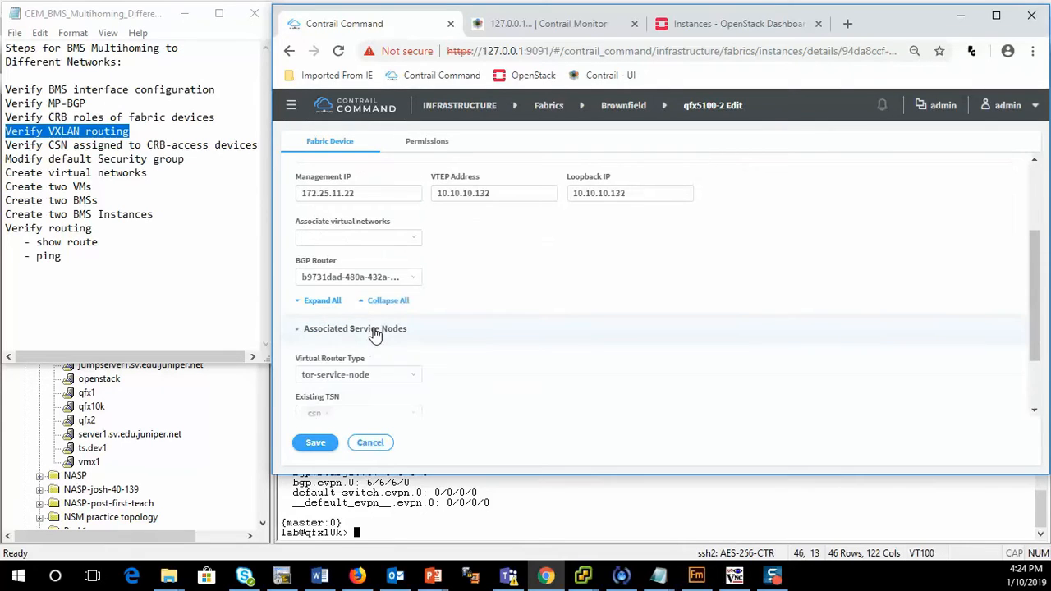
scroll(378, 331, down, 2)
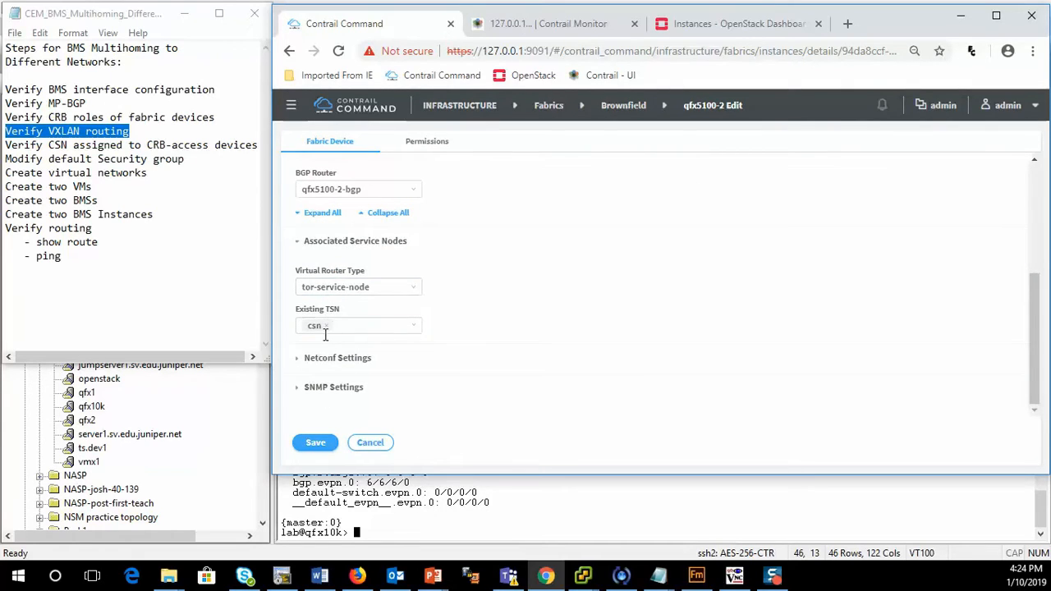
click(370, 443)
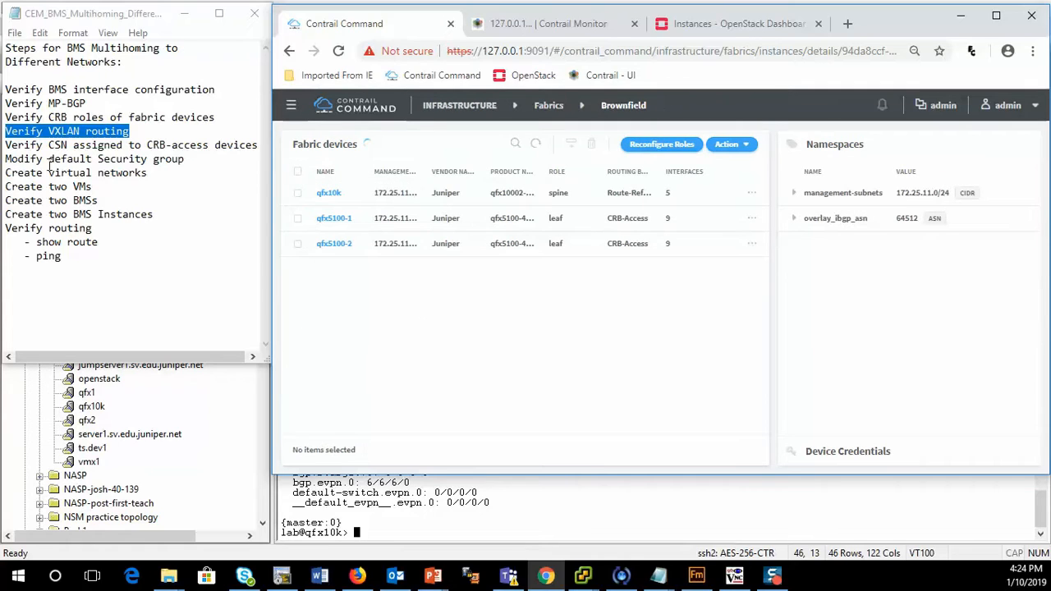
Switch to the Notepad steps list and highlight "Modify default Security group".
drag(22, 146, 72, 148)
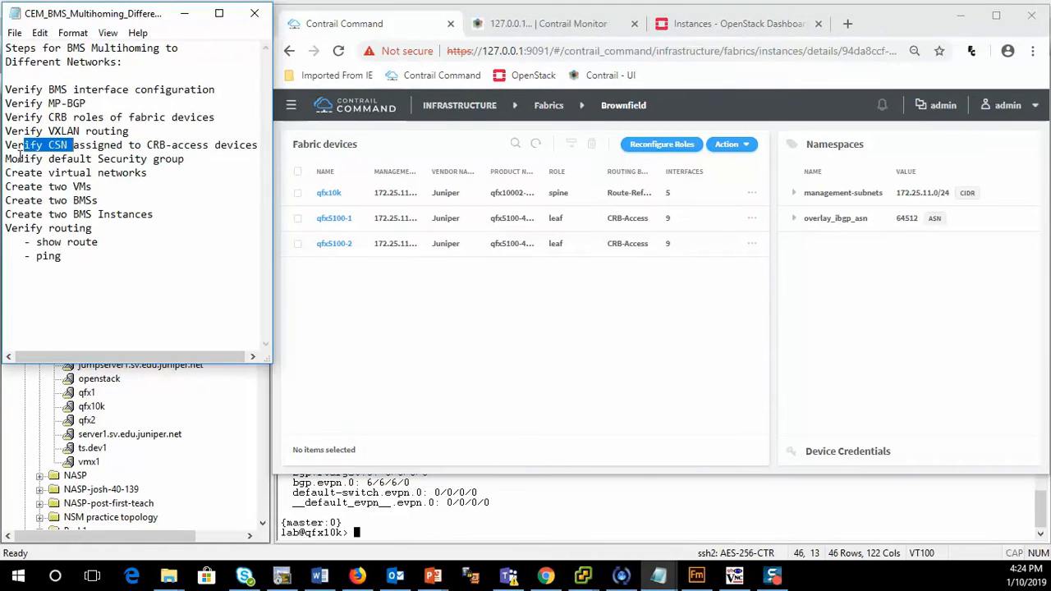
drag(7, 158, 187, 159)
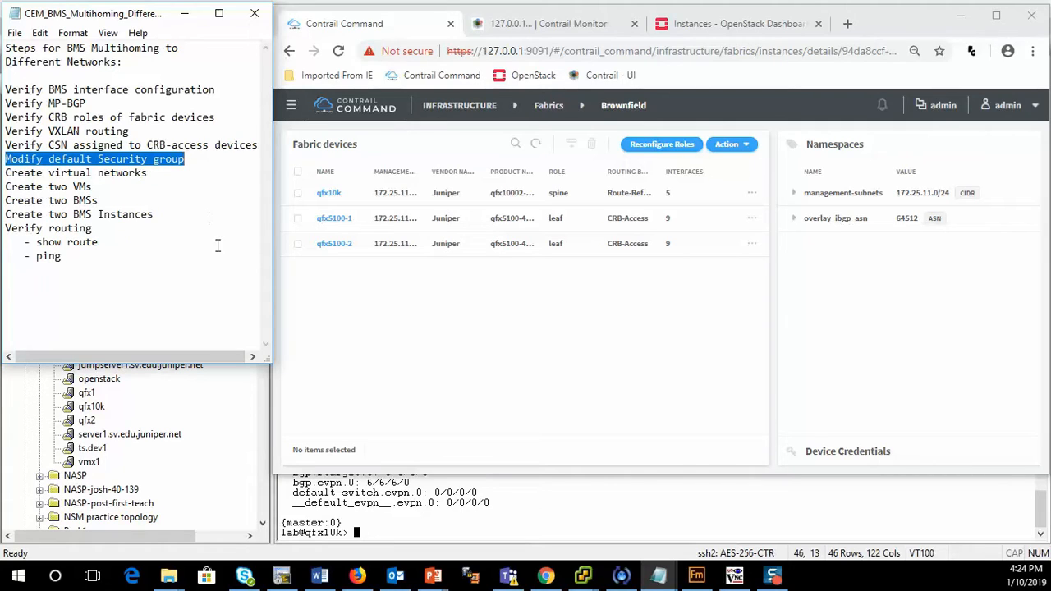
key(alt+Tab)
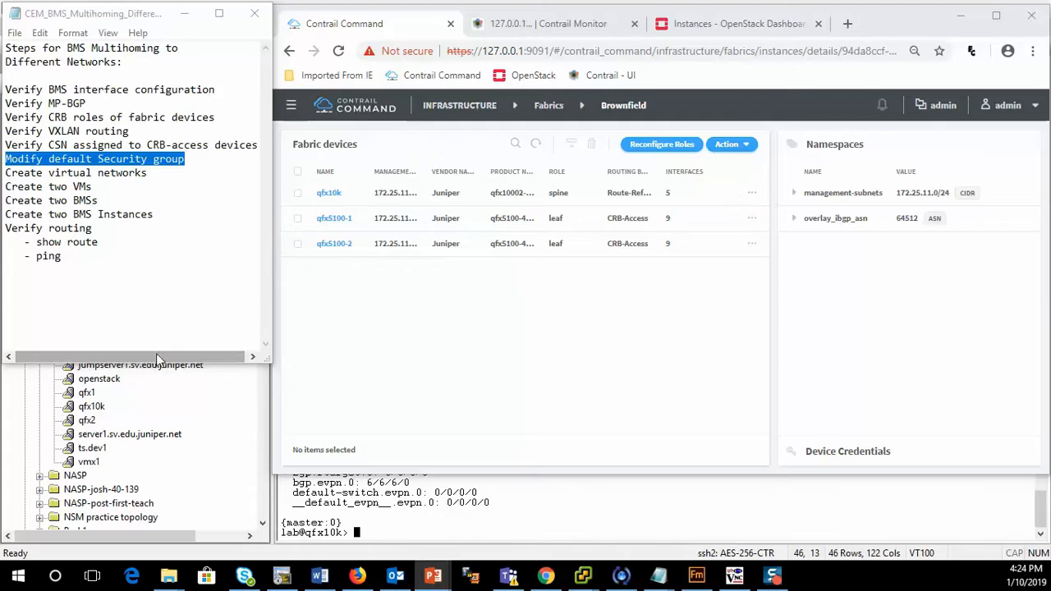
Switch to Contrail Command in Chrome and open the default security group for editing.
click(457, 107)
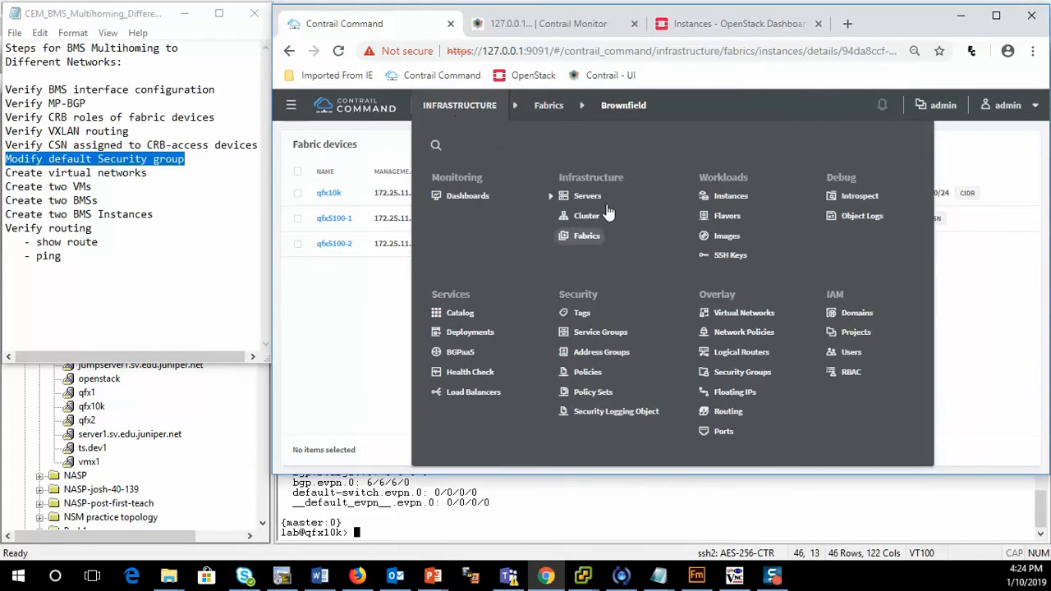
click(733, 376)
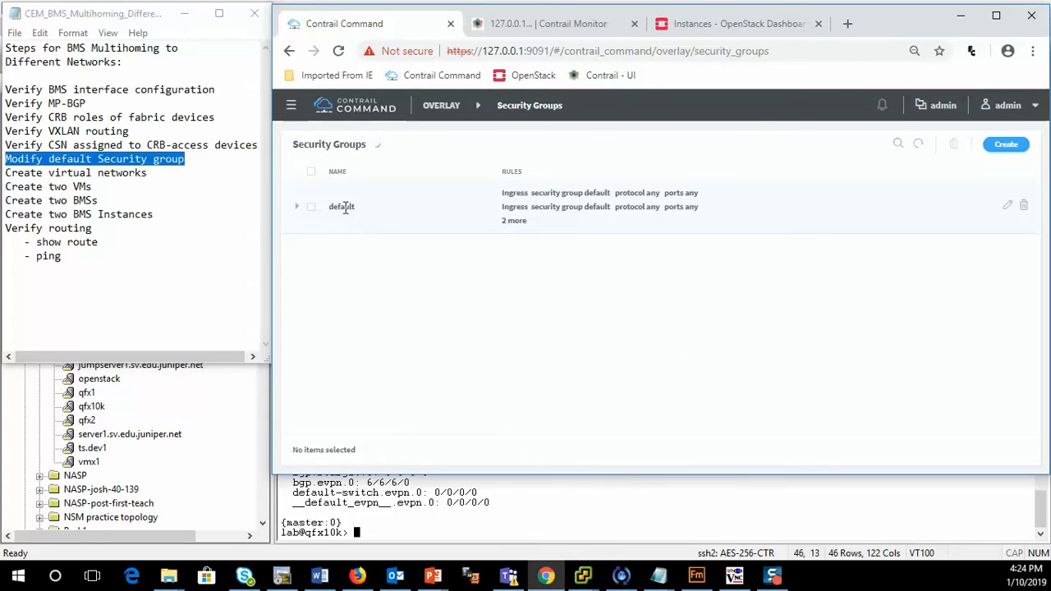
click(1008, 208)
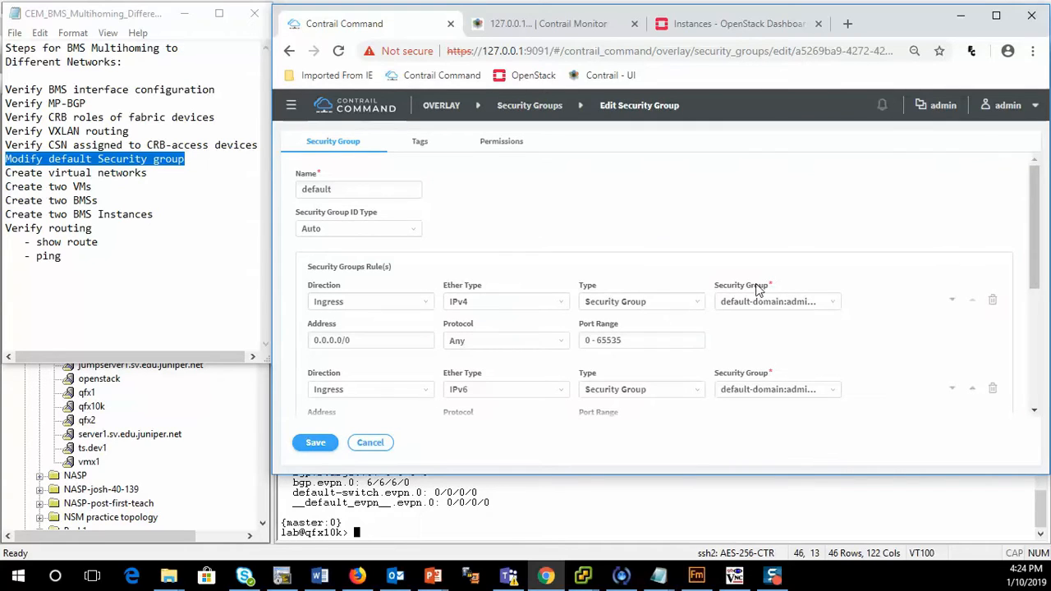
Set the type of both the IPv4 and IPv6 ingress rules to CIDR and save the security group.
scroll(507, 268, down, 2)
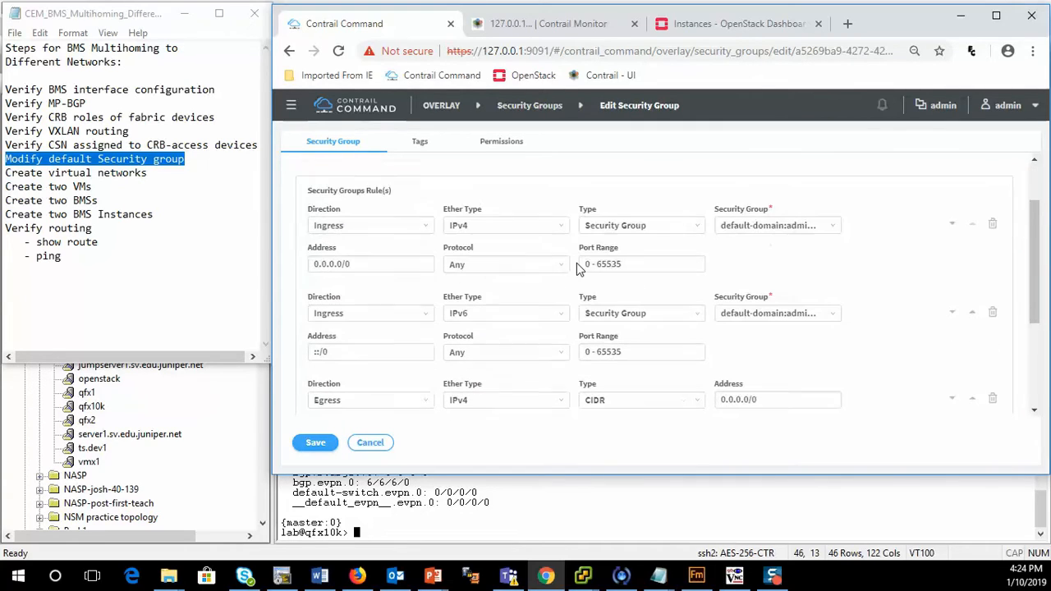
click(642, 224)
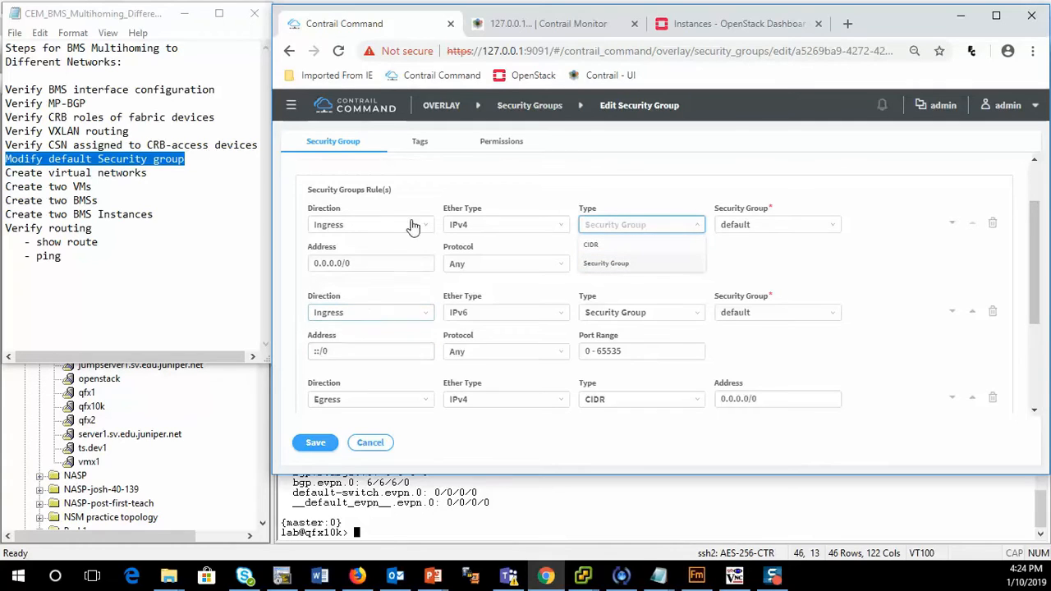
click(603, 248)
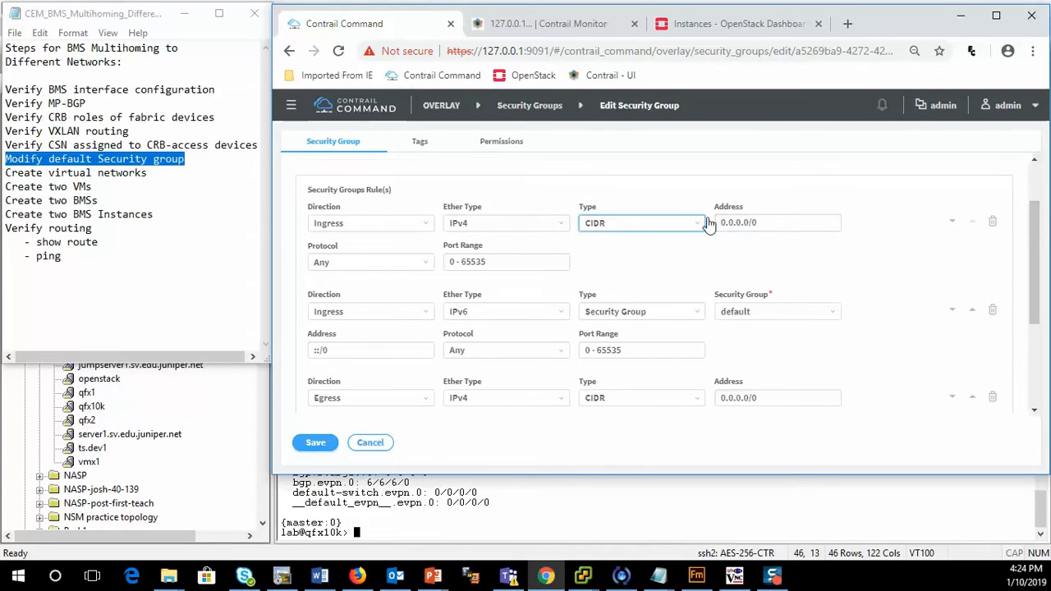
click(629, 311)
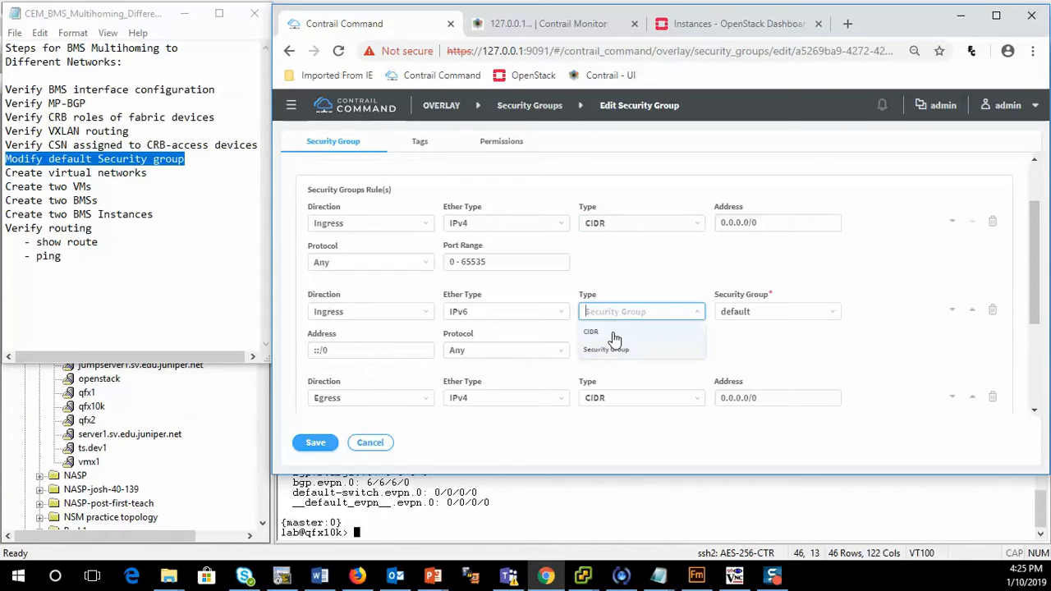
click(597, 333)
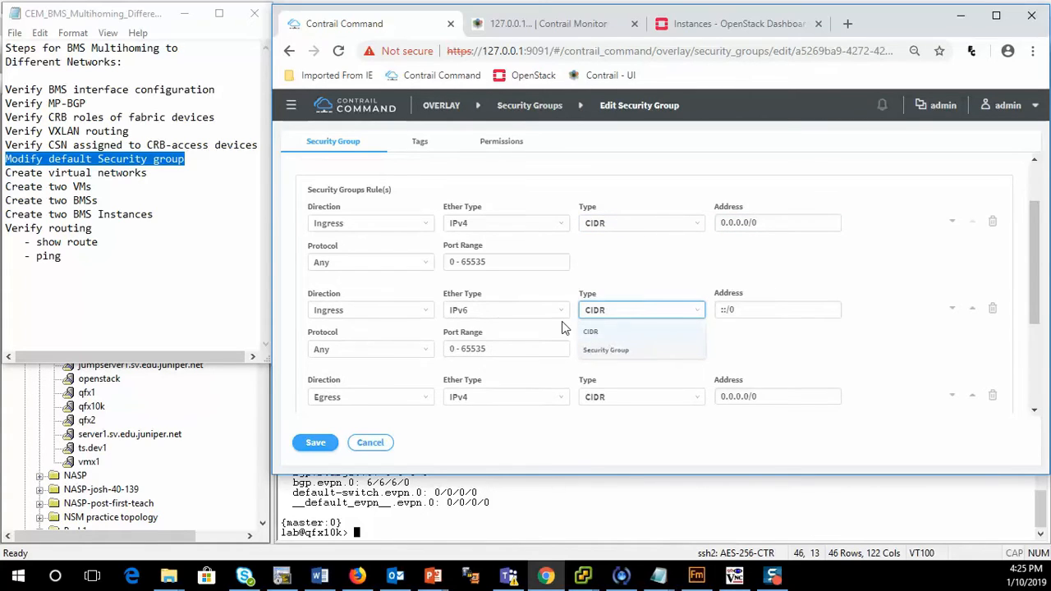
click(752, 307)
key(BackSpace)
key(BackSpace)
key(BackSpace)
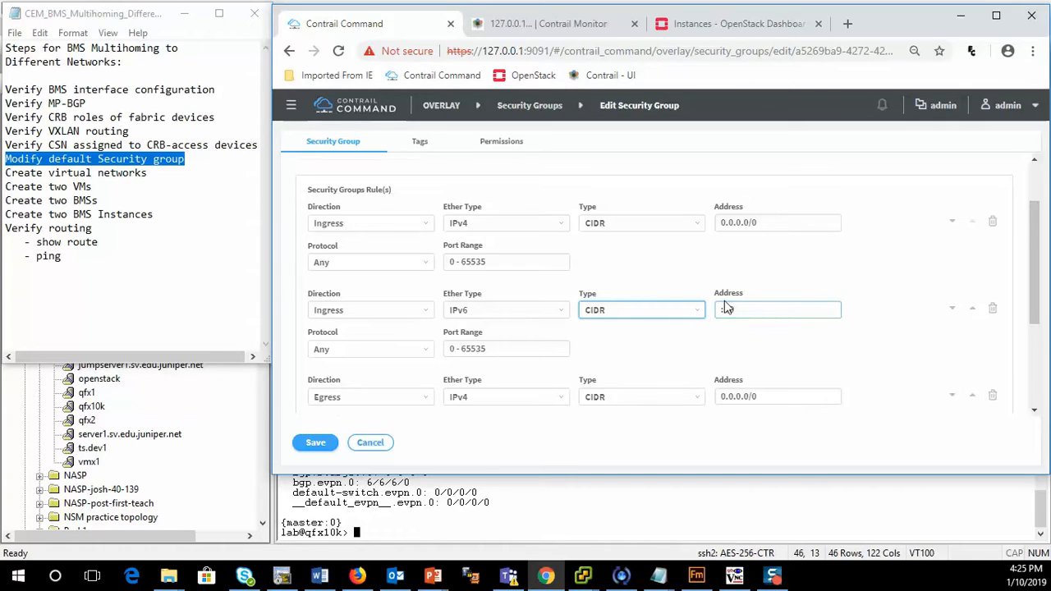
click(611, 369)
scroll(568, 357, down, 2)
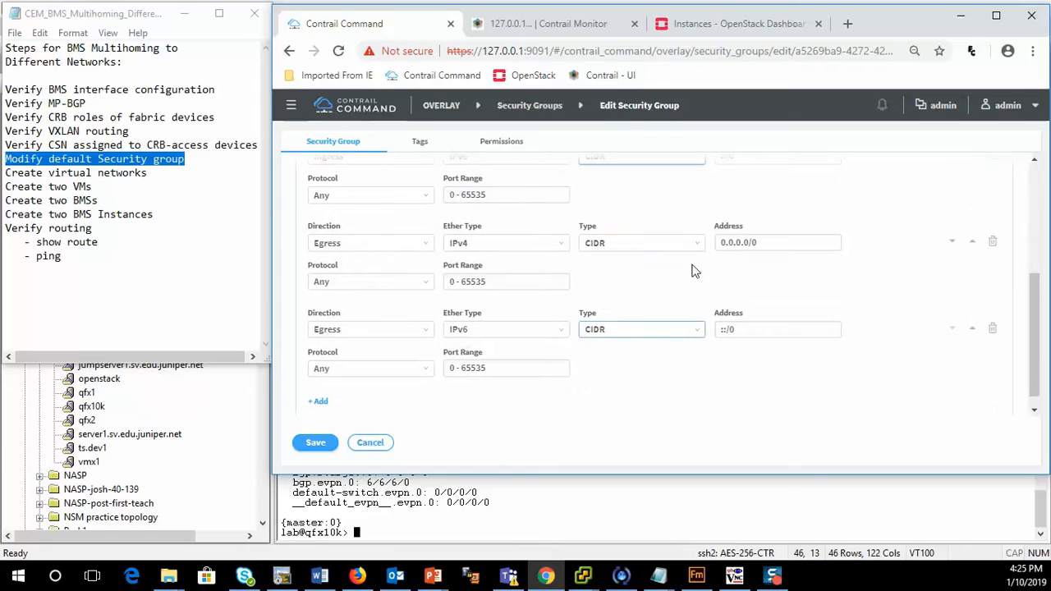
scroll(611, 345, up, 3)
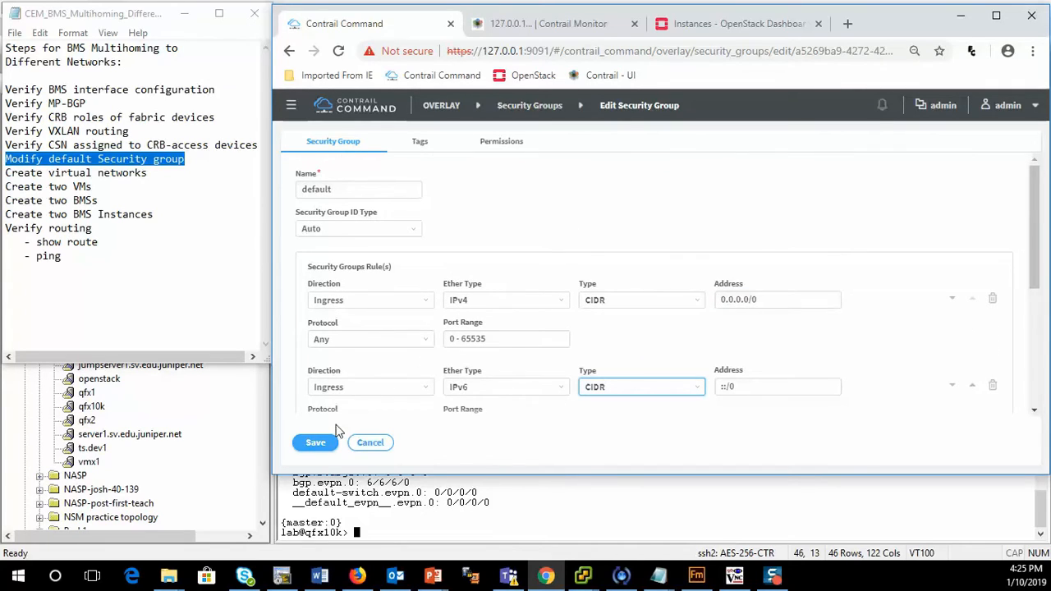
click(315, 442)
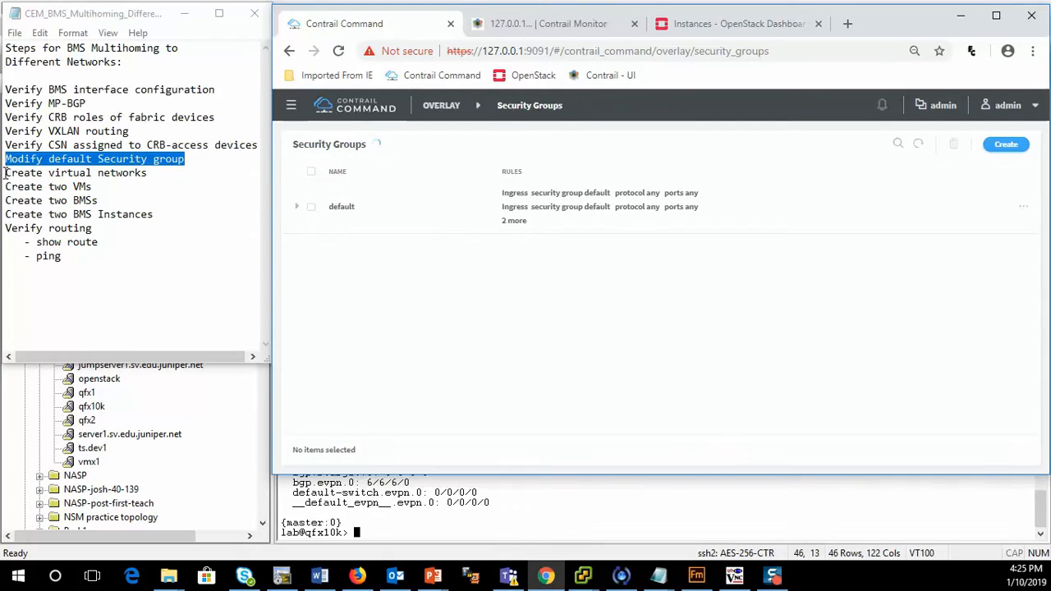
Highlight "Create virtual networks" in the Notepad steps list and consult the "Bridging at the Leaf" slide in PowerPoint.
drag(5, 172, 156, 174)
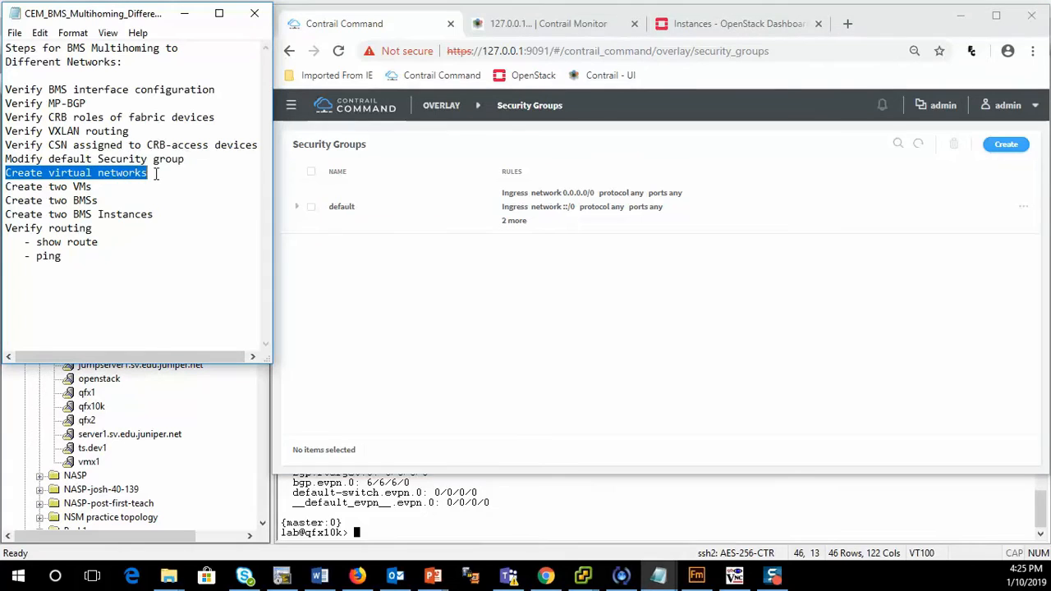
key(alt+Tab)
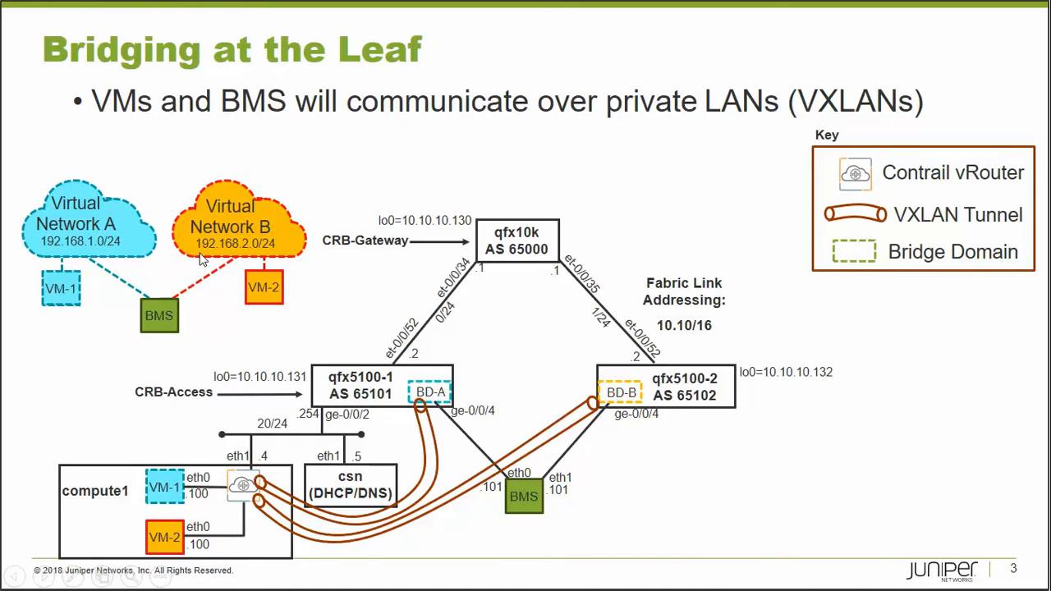
key(Escape)
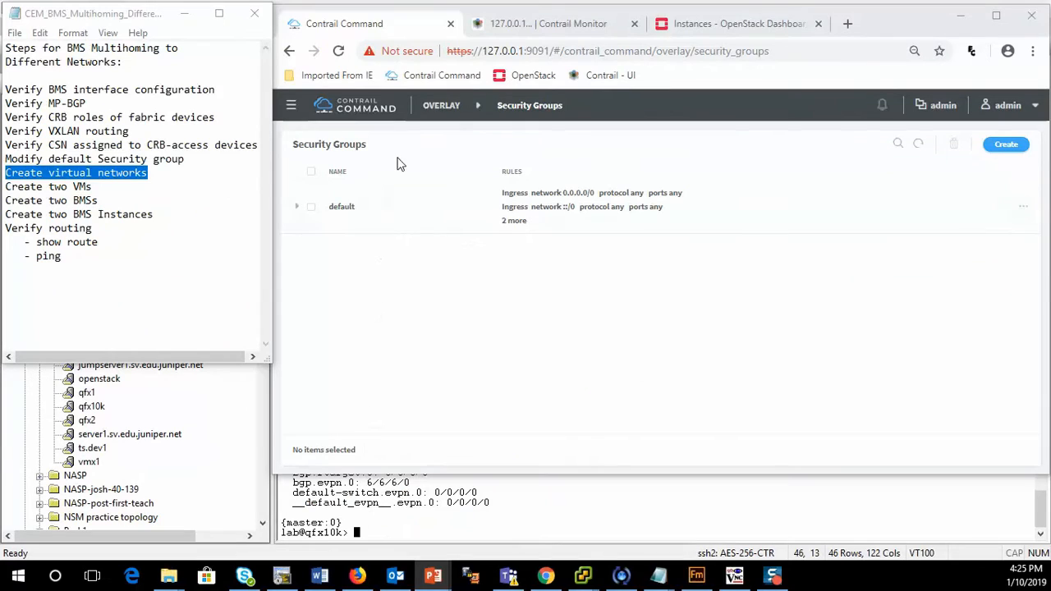
Start a new virtual network in Contrail Command's overlay section and name it VNA.
click(443, 106)
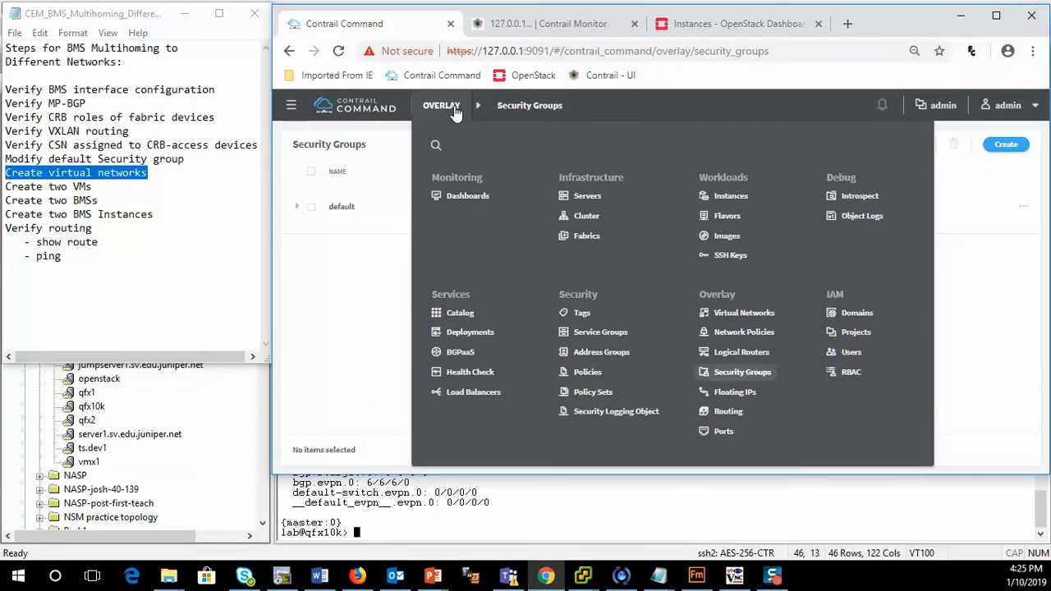
click(713, 312)
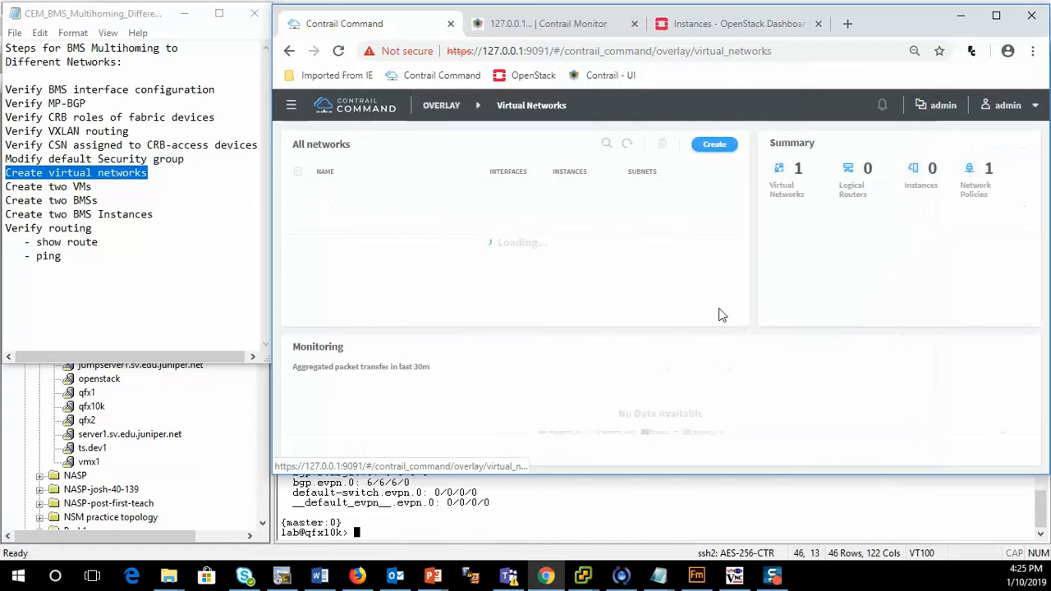
click(704, 145)
click(357, 188)
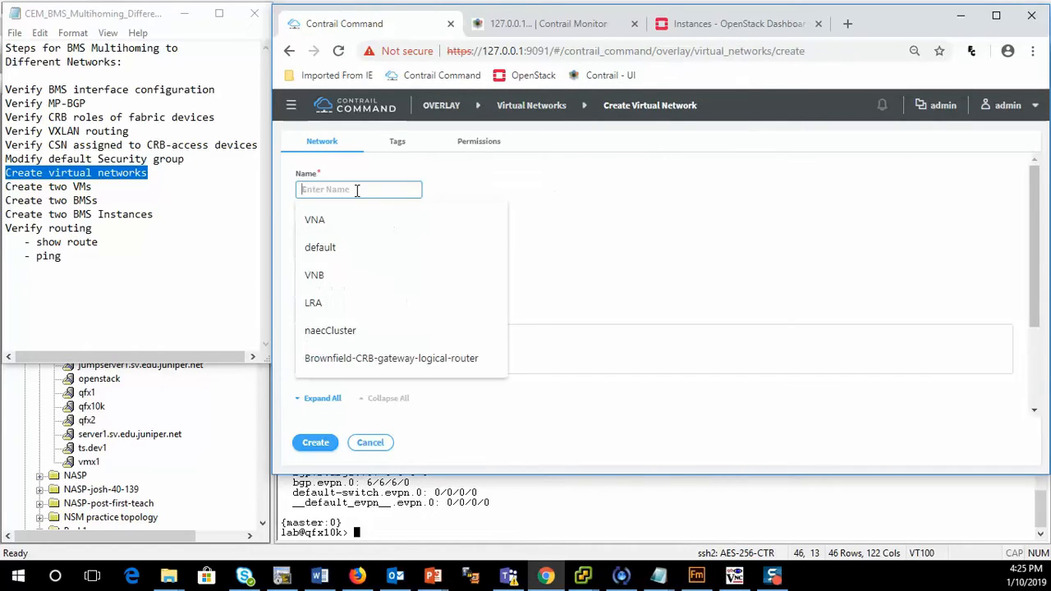
click(341, 220)
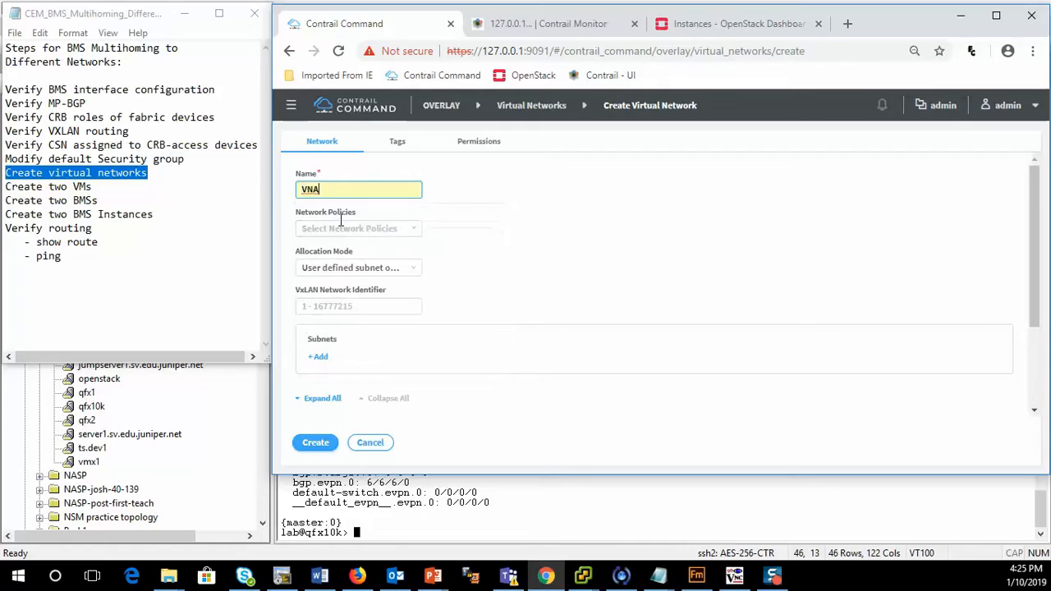
Add a subnet with the default-project IPAM, CIDR 192.168.1.0/24 and allocation pool 192.168.1.100-192.168.1.110, and create the network.
click(320, 358)
click(348, 374)
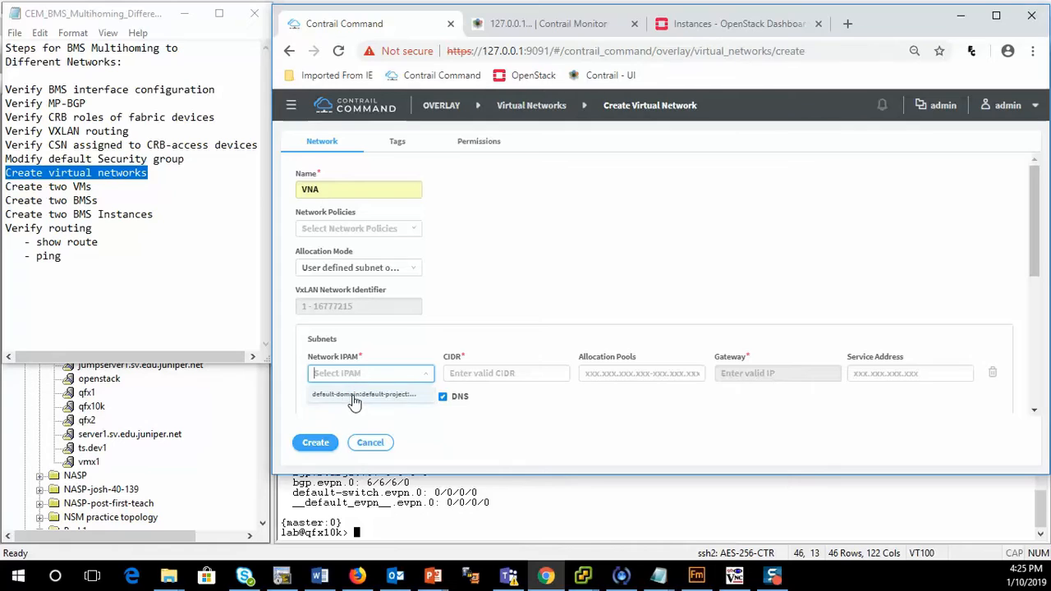
click(353, 396)
click(502, 371)
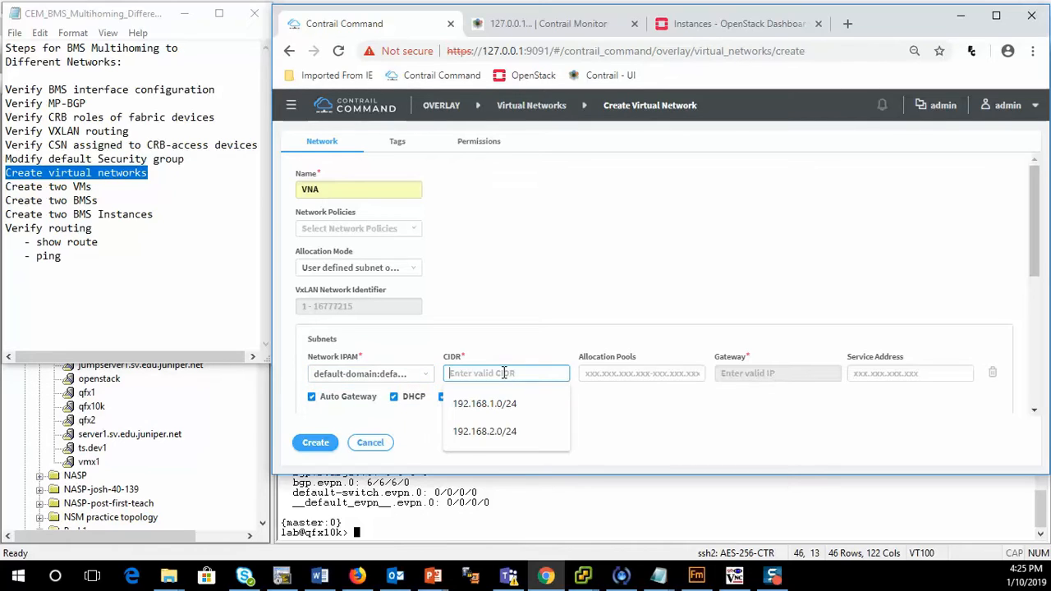
click(492, 405)
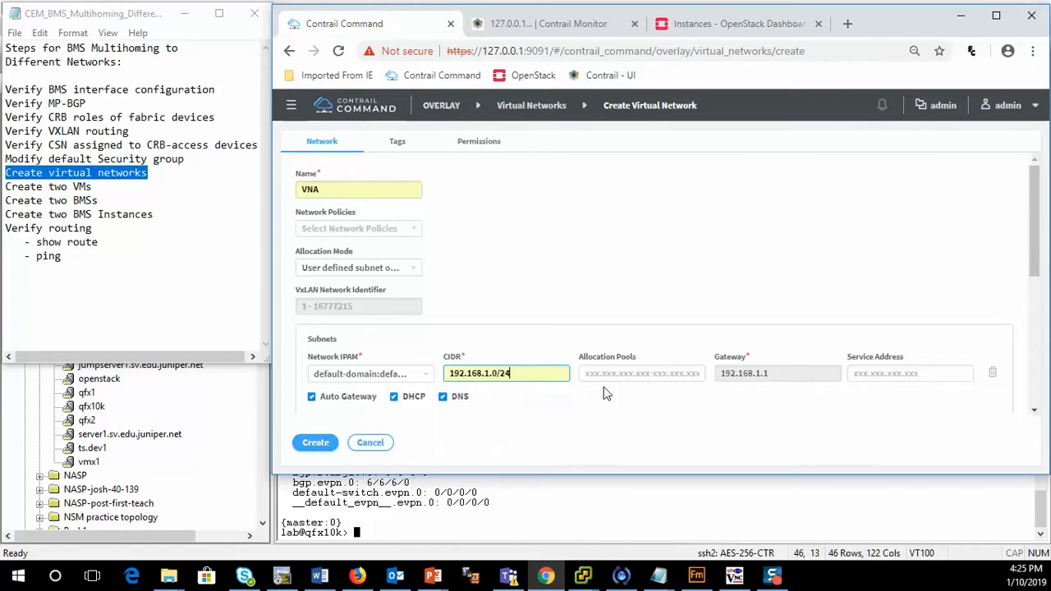
click(636, 373)
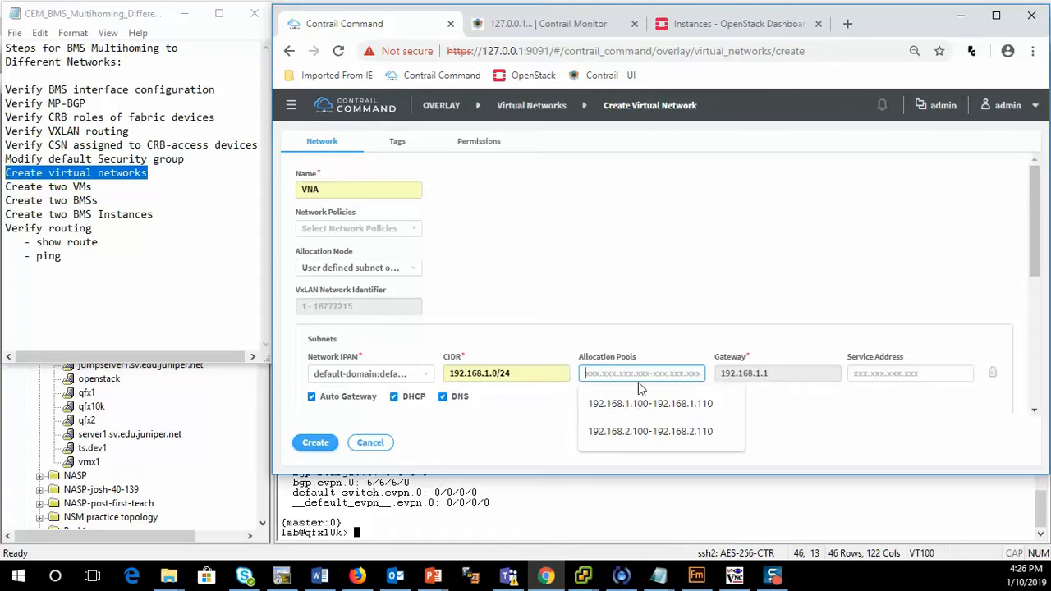
click(645, 406)
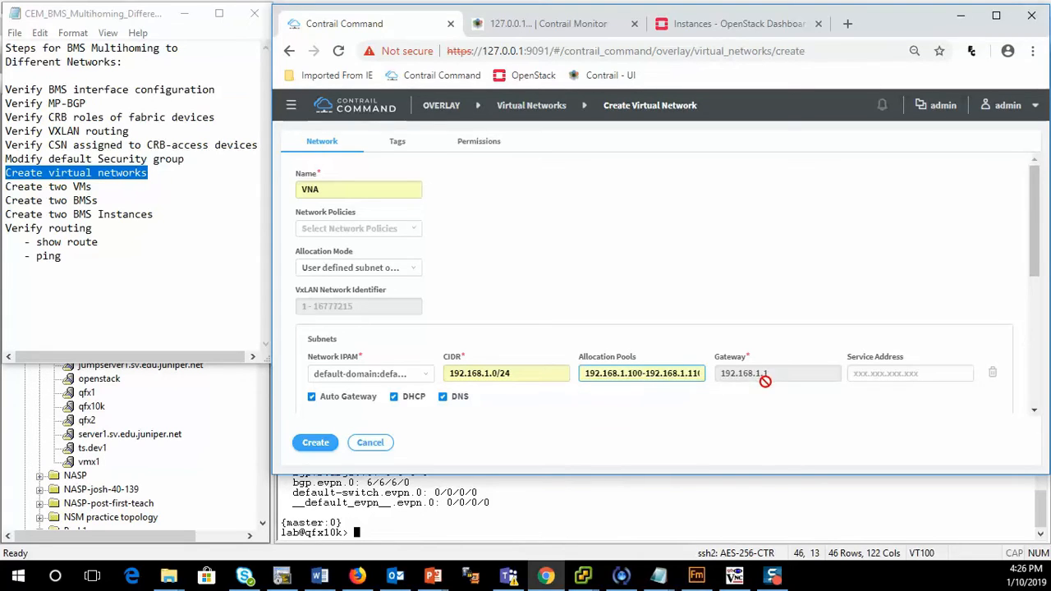
click(902, 374)
click(316, 448)
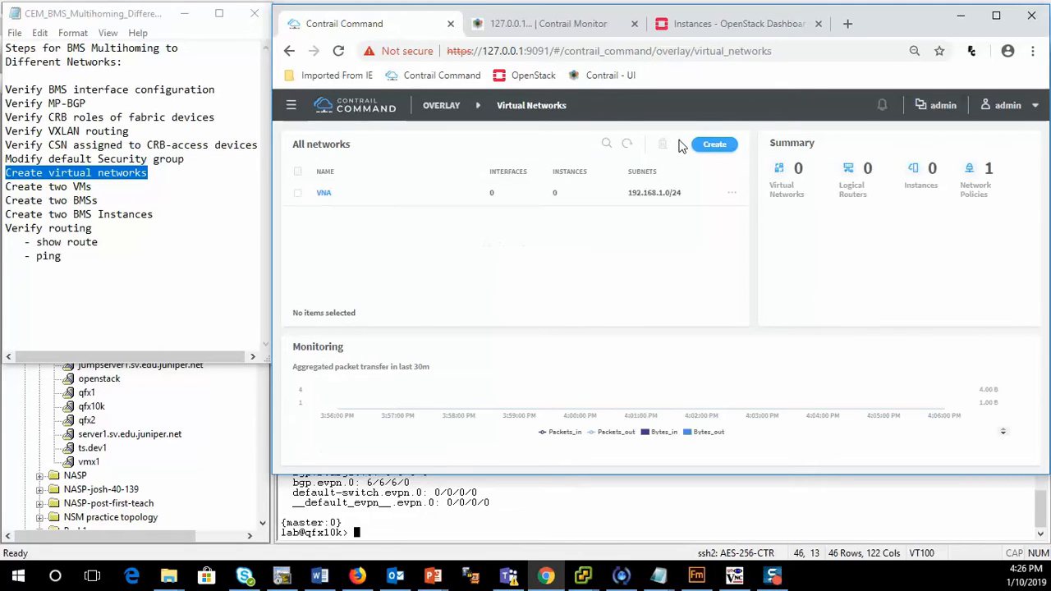
Start another virtual network and name it VNB.
click(713, 144)
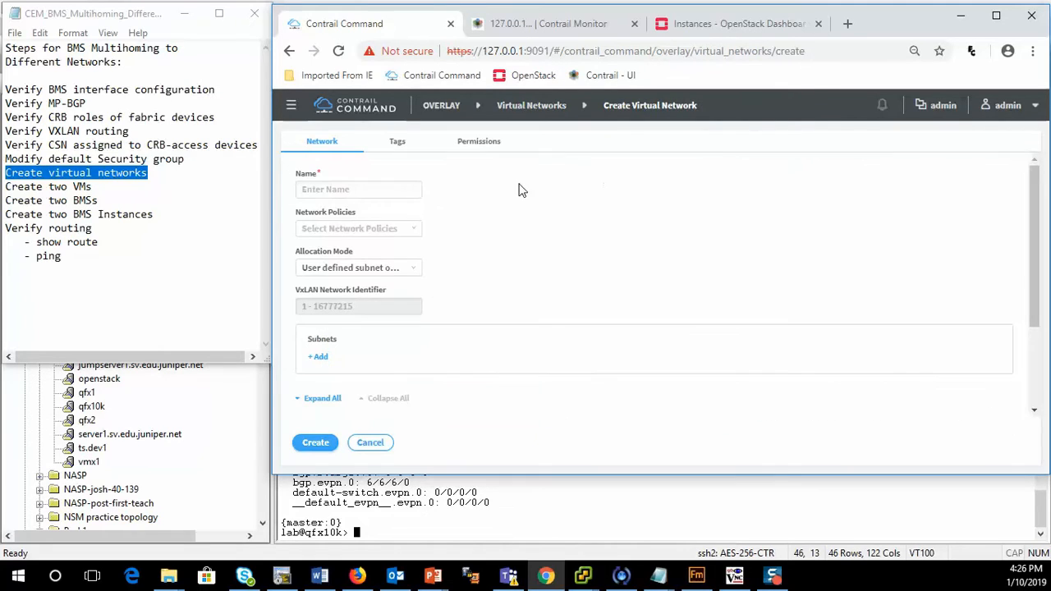
click(356, 188)
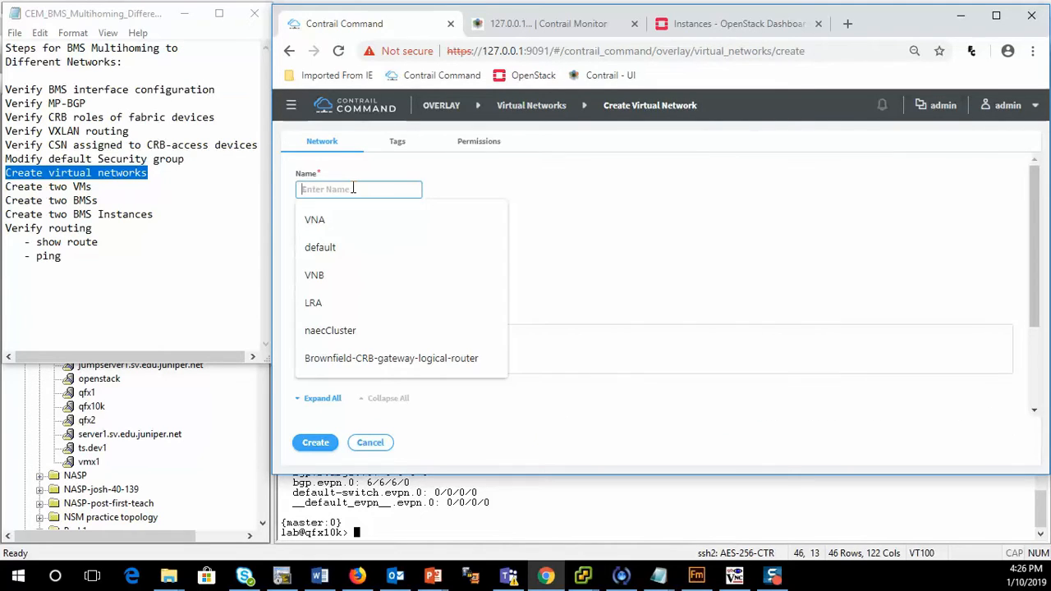
click(331, 276)
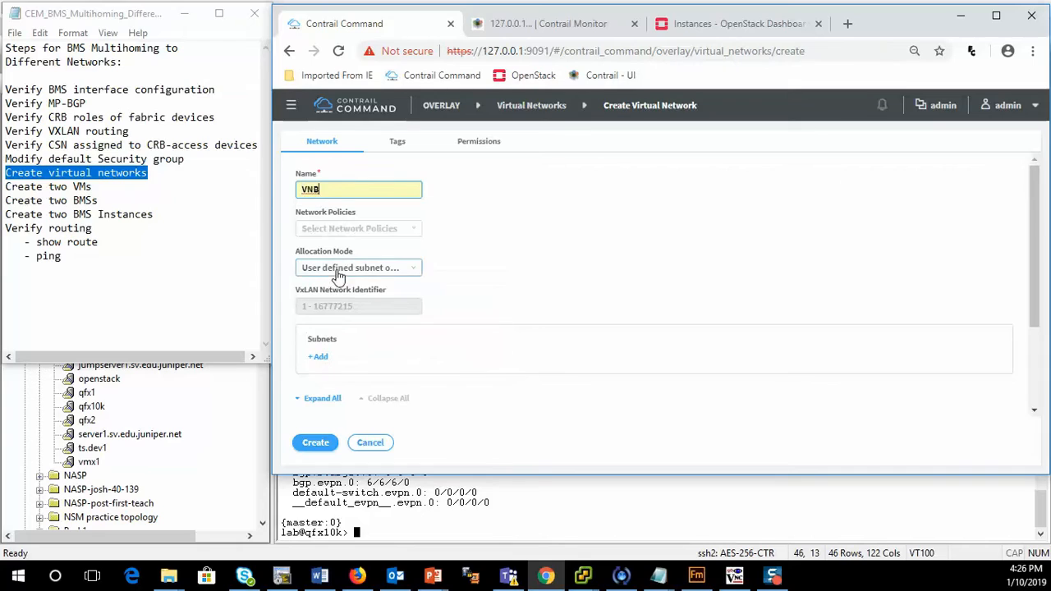
Add a subnet with the default-project IPAM, CIDR 192.168.2.0/24 and allocation pool 192.168.2.100-192.168.2.110, and create the network.
click(320, 359)
click(341, 373)
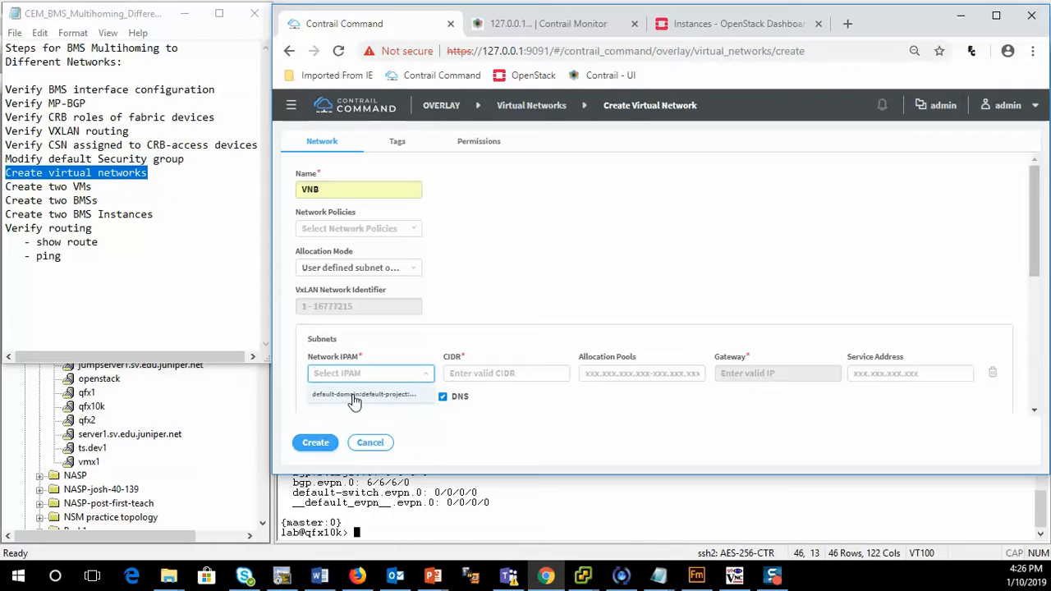
click(354, 395)
click(504, 374)
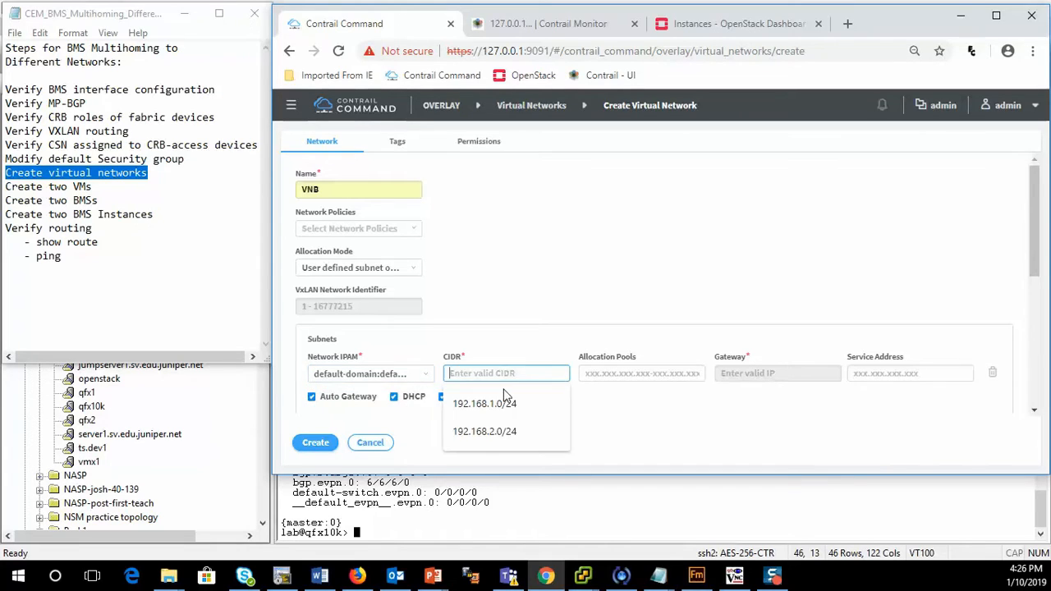
click(509, 432)
click(600, 380)
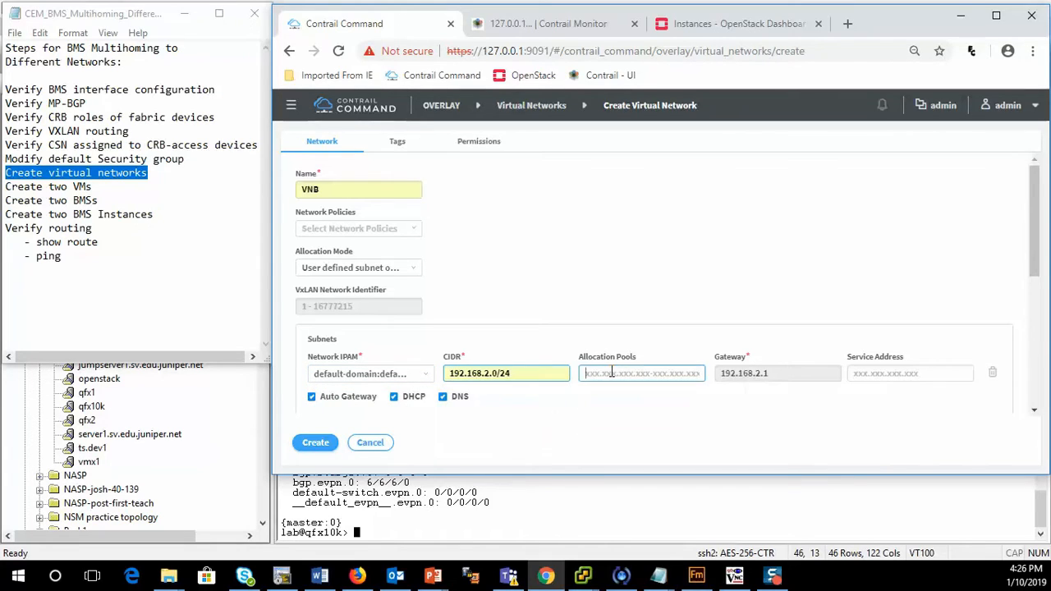
click(638, 435)
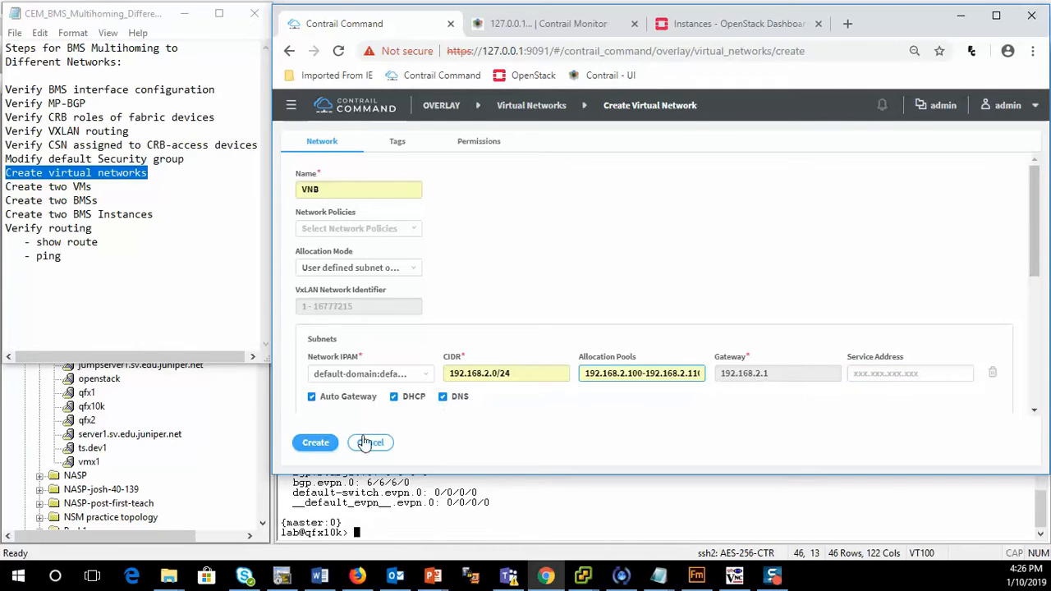
click(321, 444)
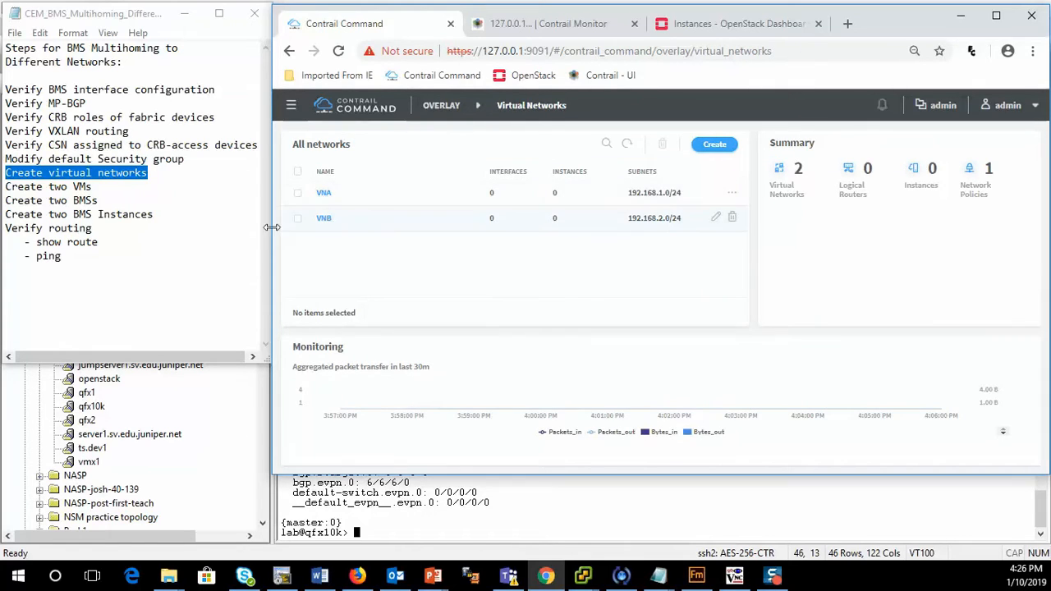
Highlight "Create two VMs" in the Notepad steps list and consult the "Bridging at the Leaf" slide in PowerPoint.
click(10, 187)
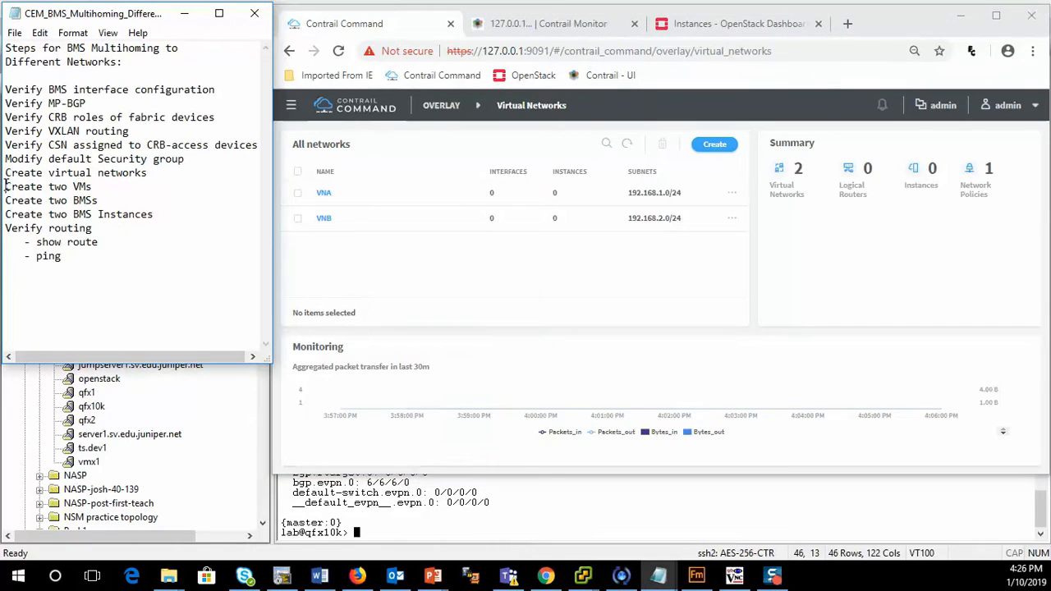
drag(5, 186, 101, 187)
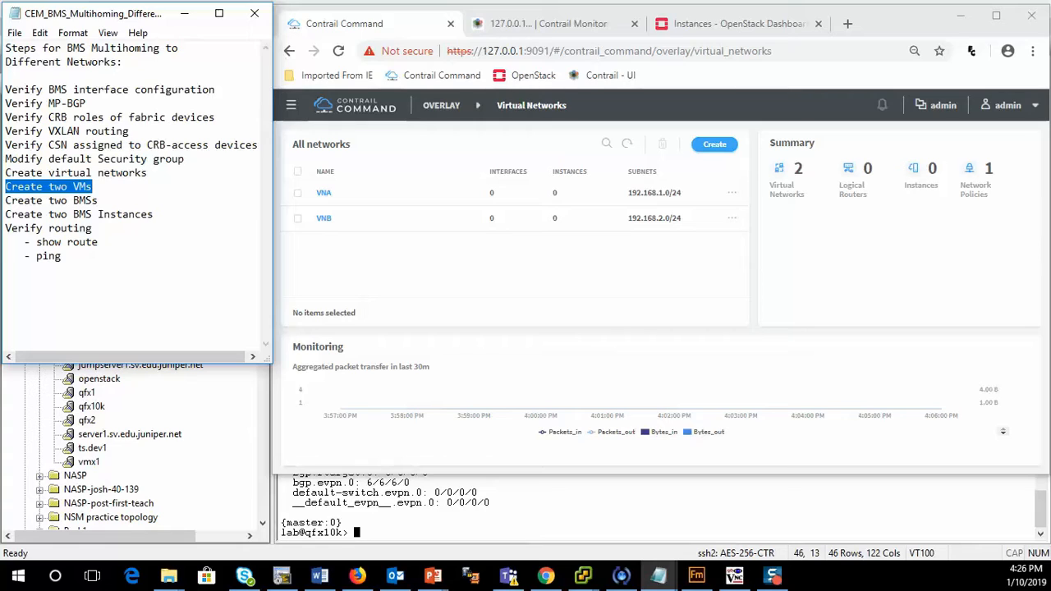
key(alt+Tab)
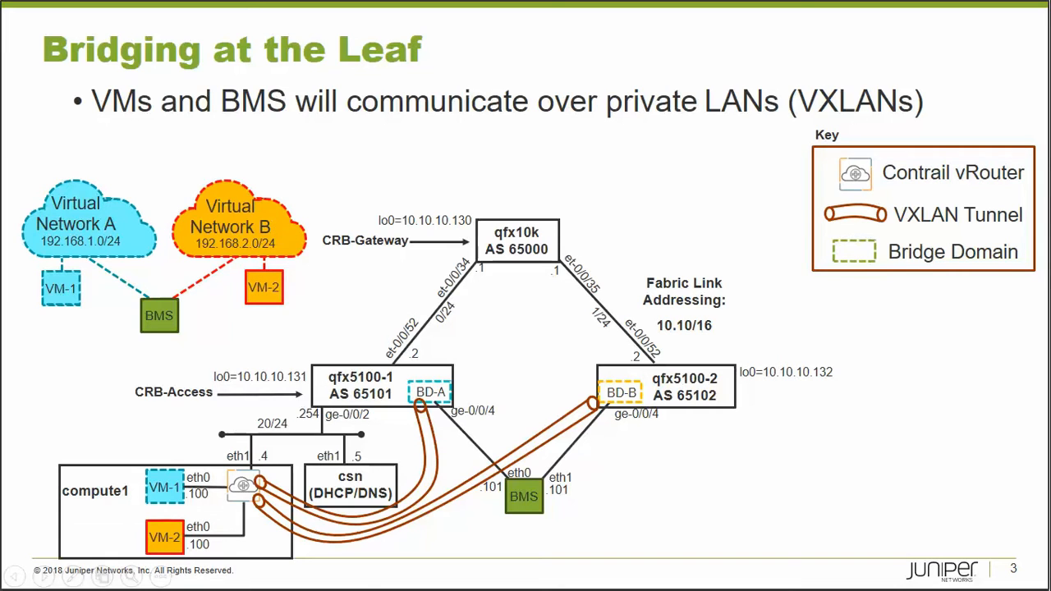
key(alt+Tab)
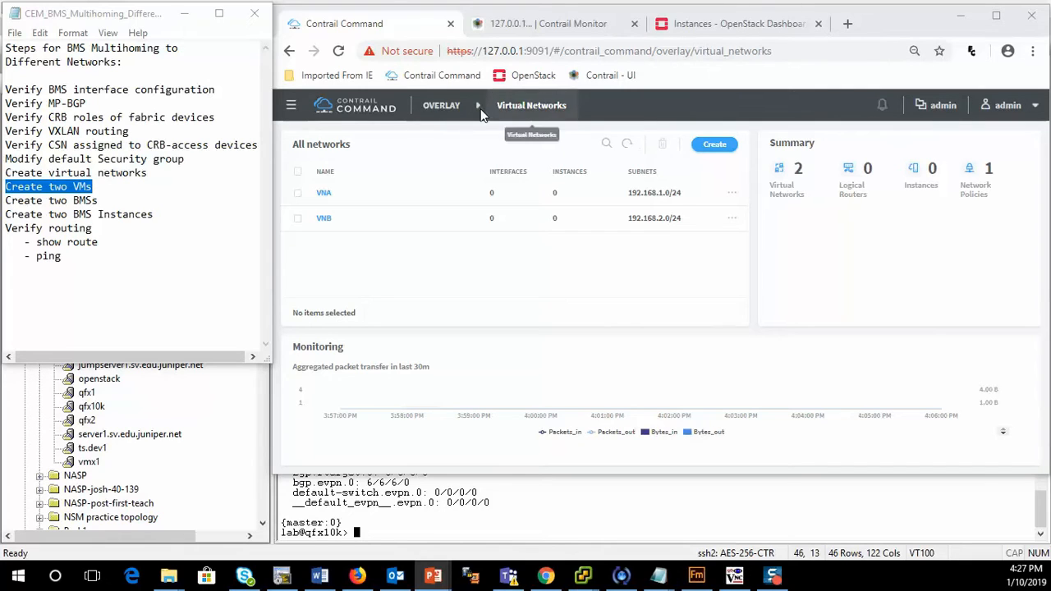
Start a new virtual machine instance in Contrail Command's workloads, named VM-1, with image cirros-img and flavor m1.tiny.
click(447, 106)
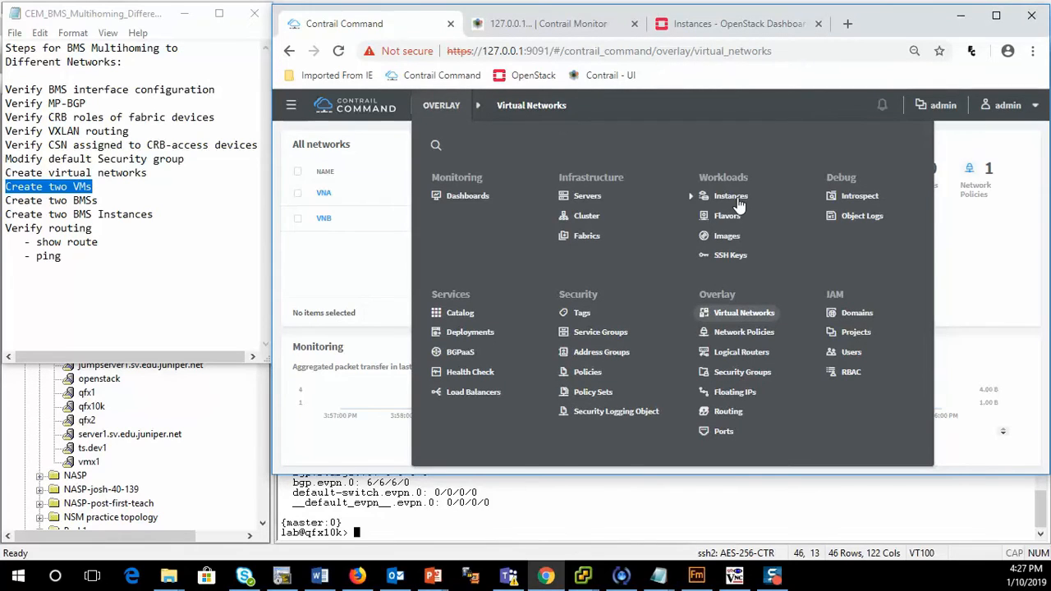
click(736, 200)
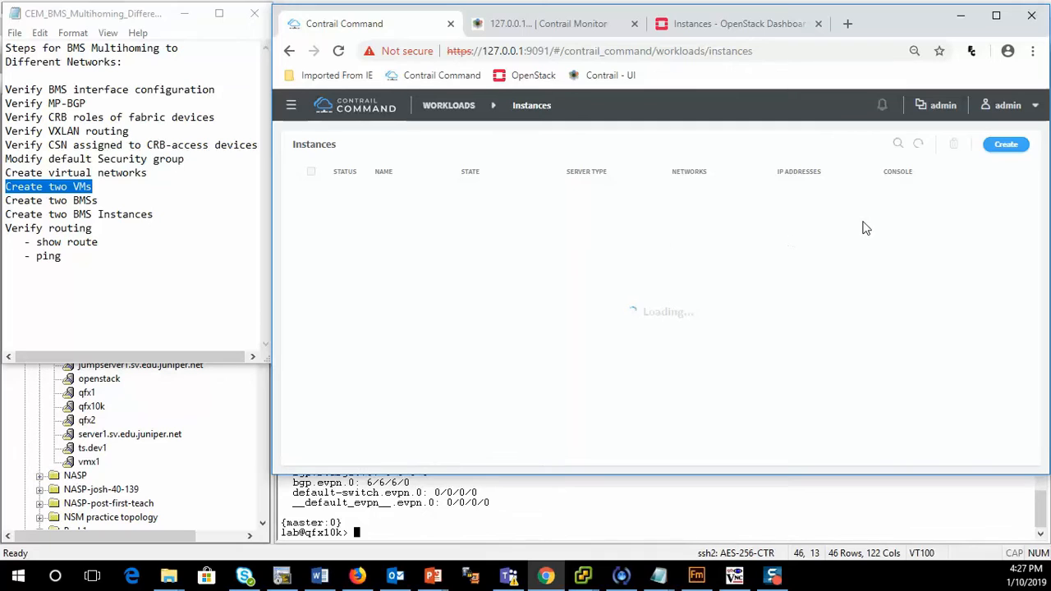
click(991, 147)
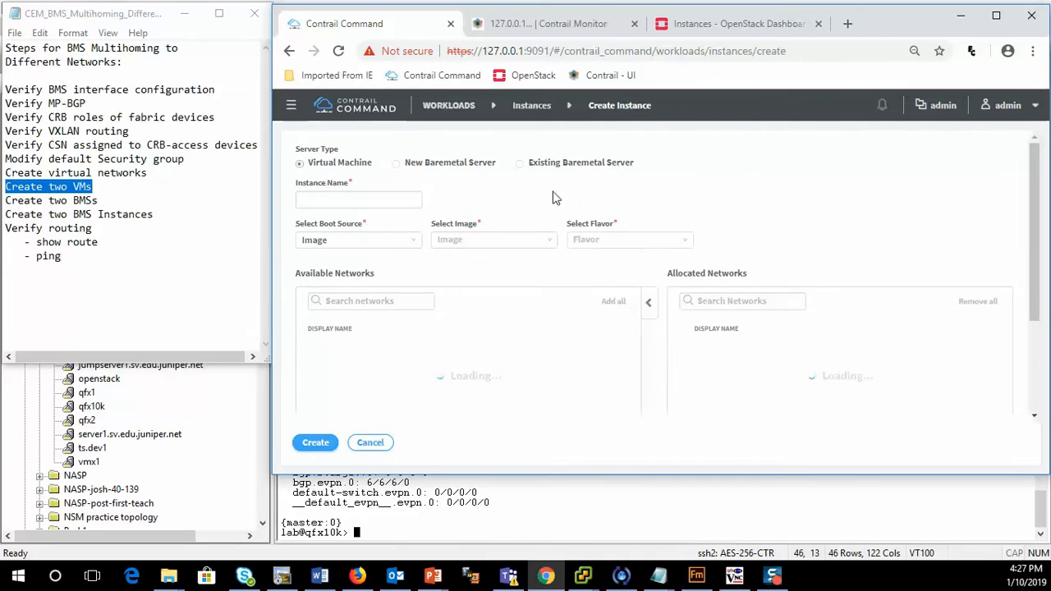
click(328, 200)
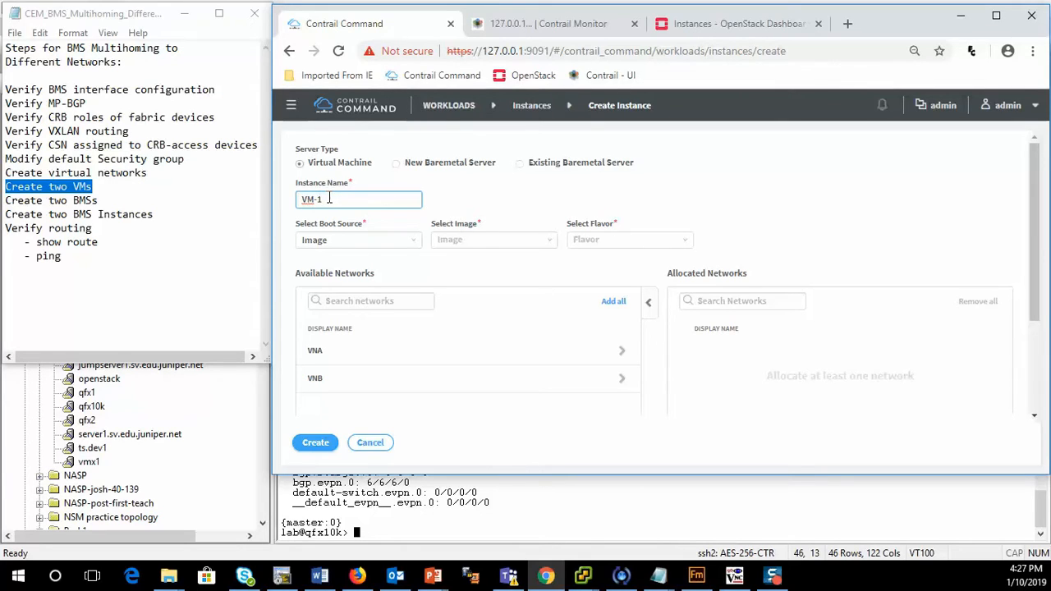
click(480, 239)
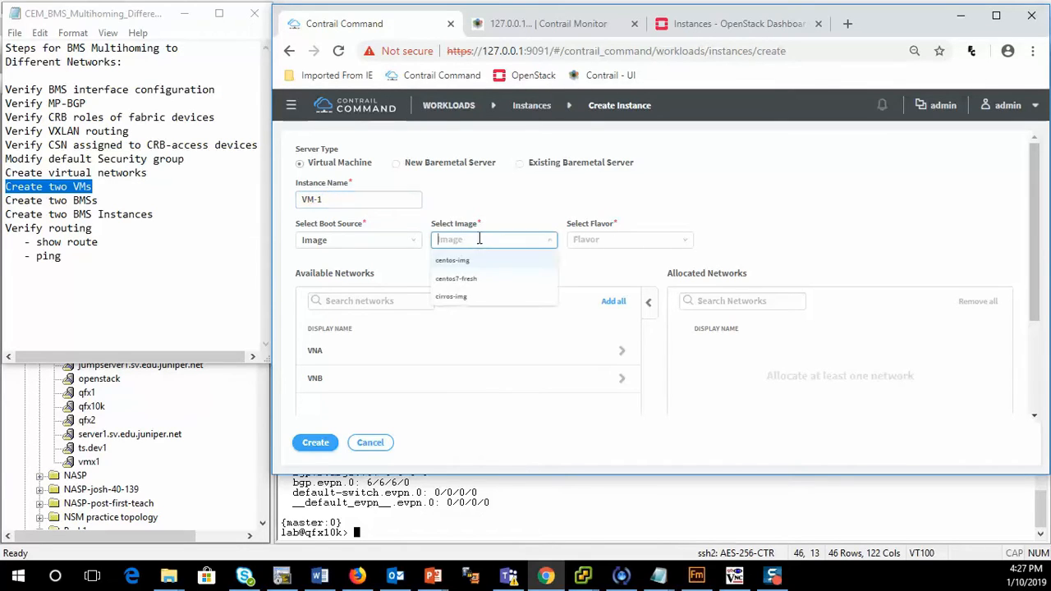
click(463, 296)
click(599, 241)
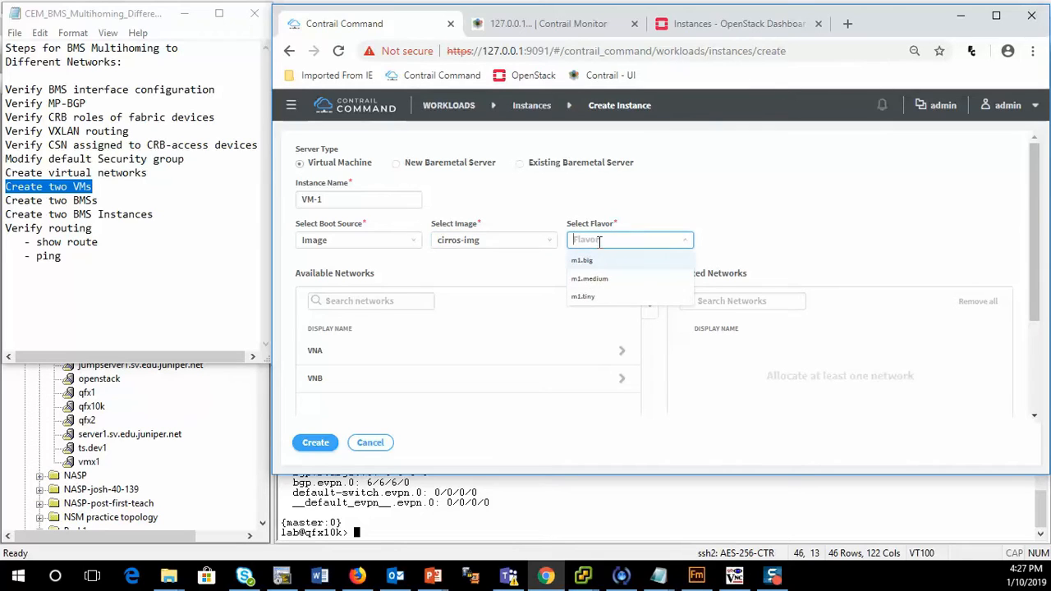
click(596, 297)
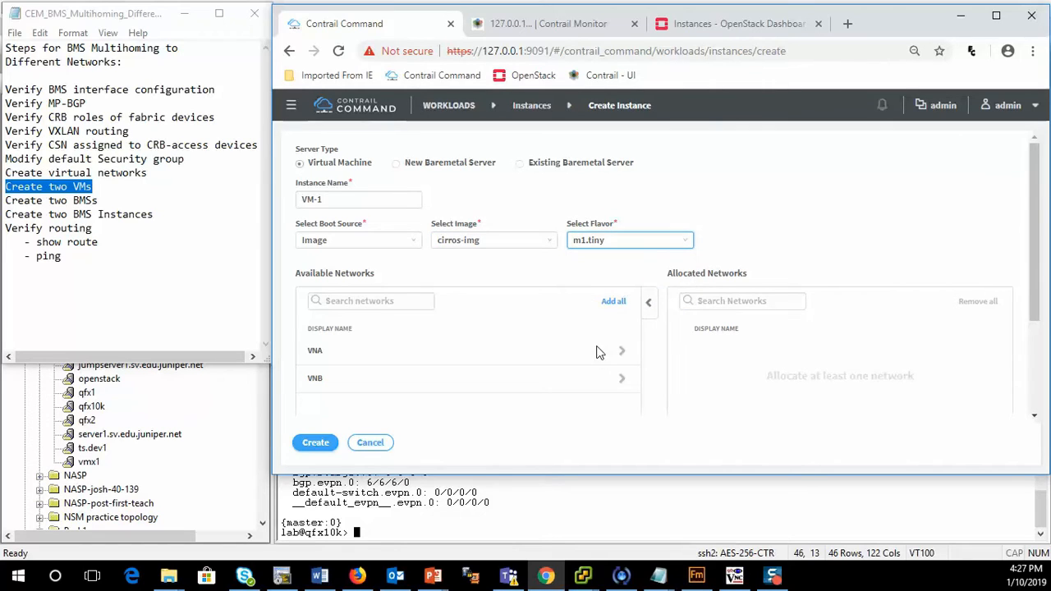
Allocate network VNA to VM-1, set its availability zone to nova, and create the instance.
click(621, 351)
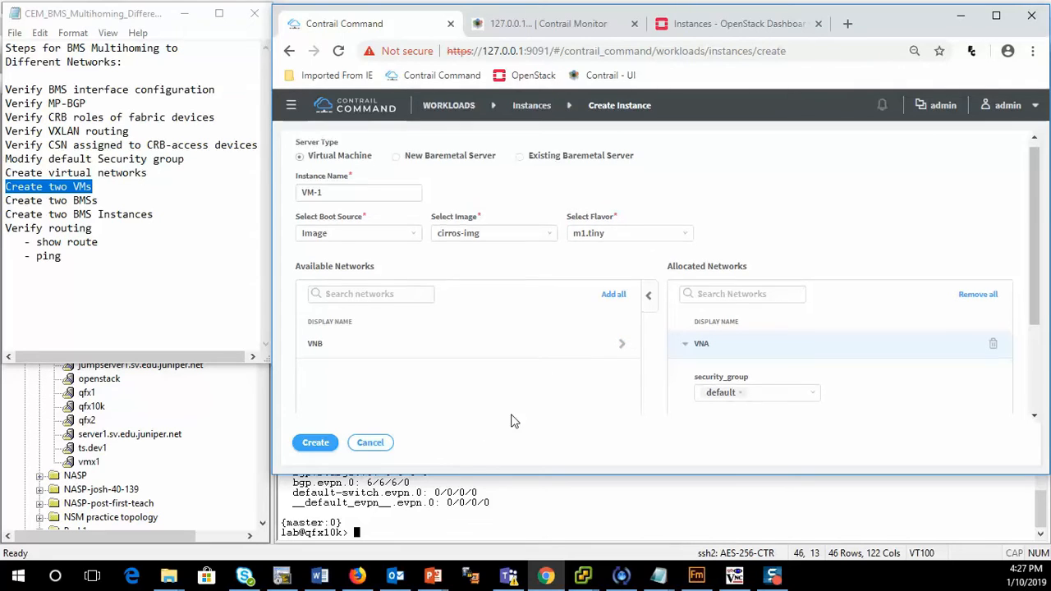
scroll(484, 419, down, 3)
click(344, 390)
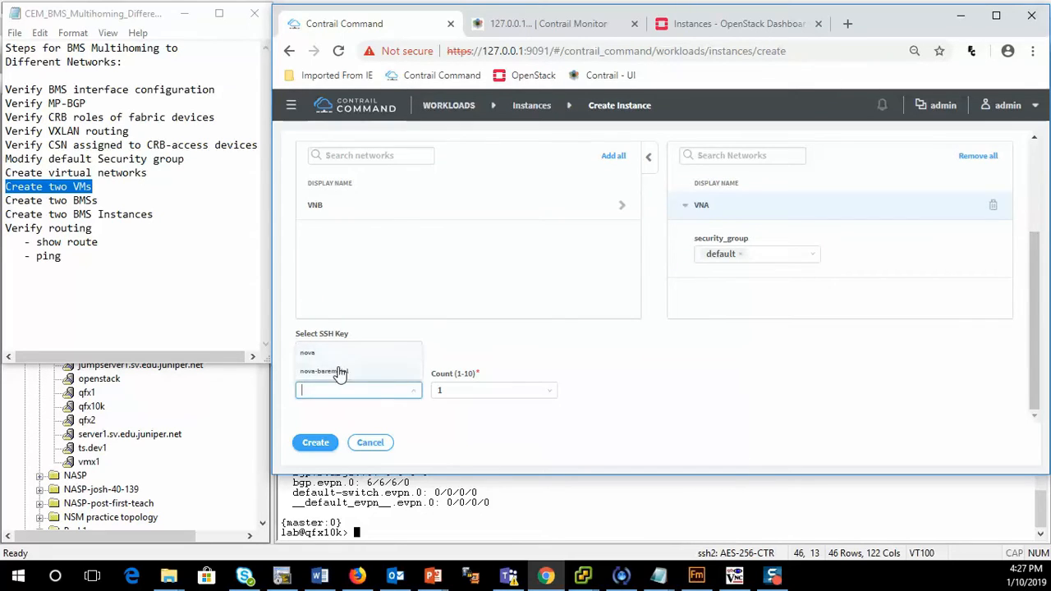
click(334, 353)
click(317, 444)
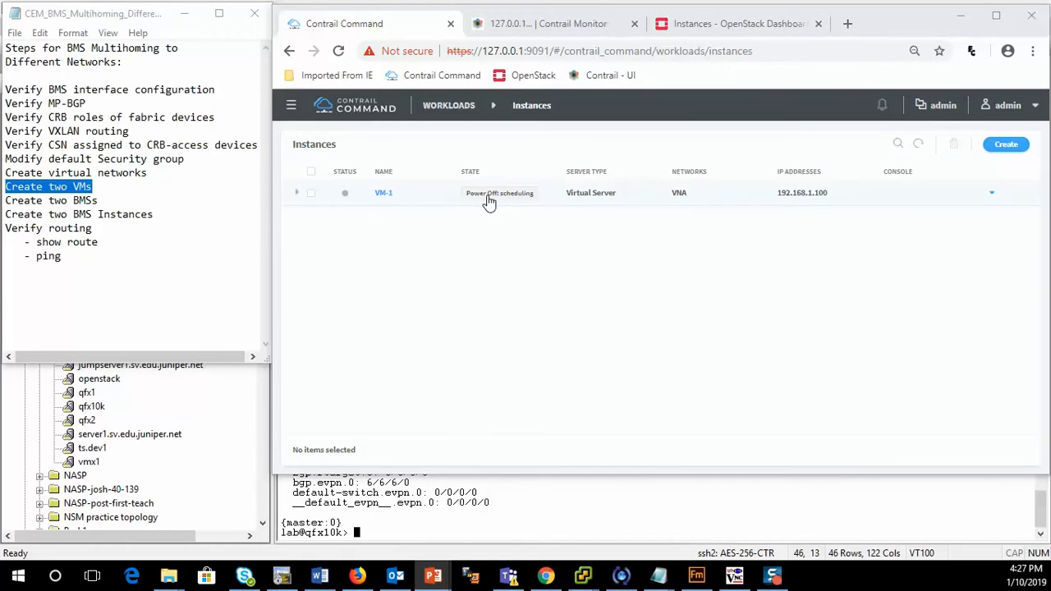
Start a second virtual machine instance named VM-2 with image cirros-img and flavor m1.tiny.
click(1005, 144)
click(364, 199)
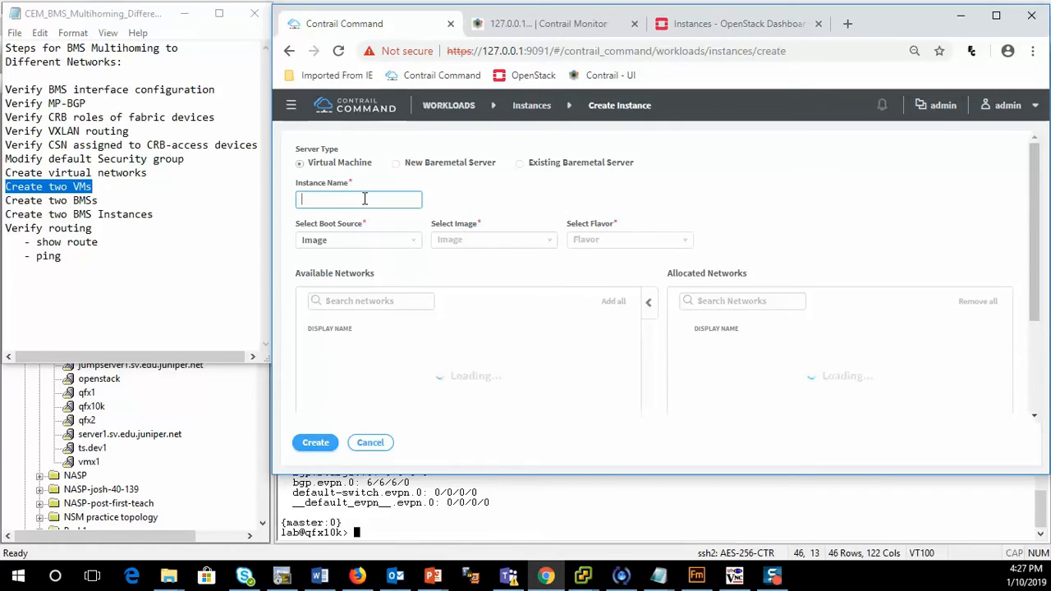
text(VM-2)
click(467, 239)
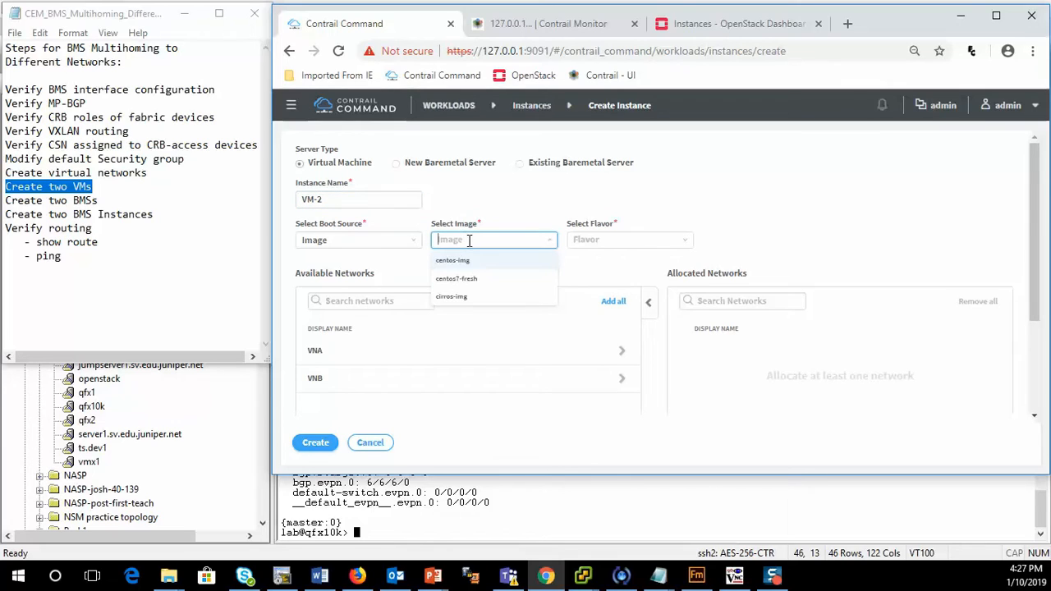
click(473, 296)
click(587, 240)
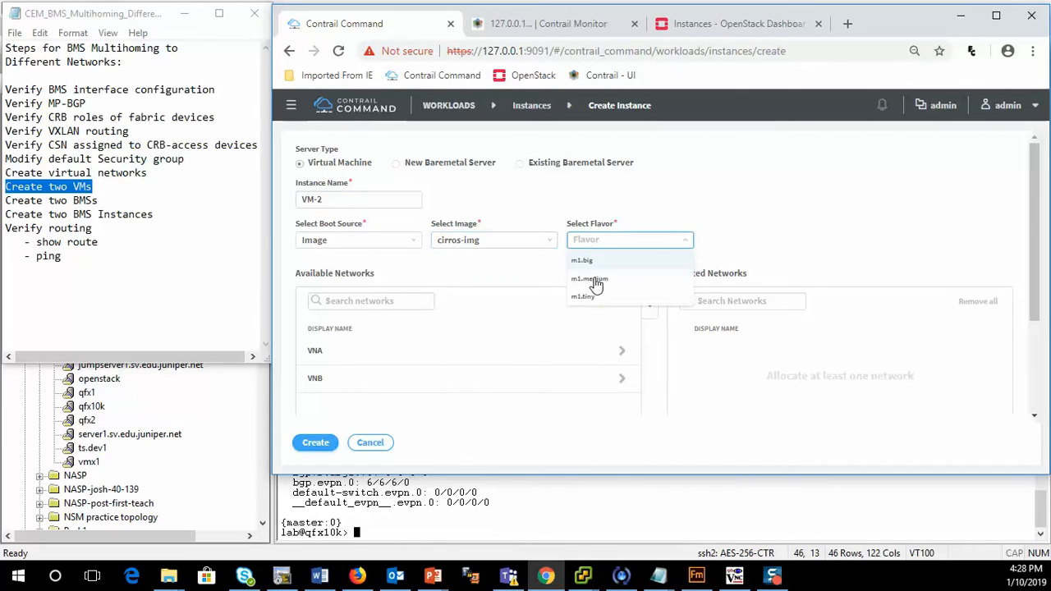
click(585, 297)
Allocate network VNB to VM-2, set its availability zone to nova, and create the instance.
click(622, 379)
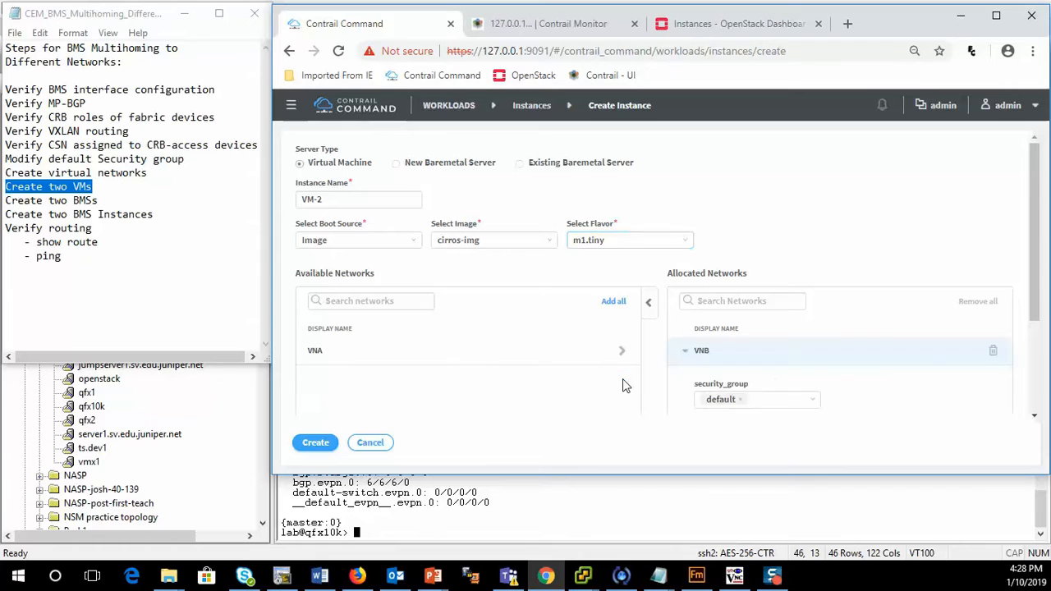
scroll(605, 387, down, 2)
click(373, 389)
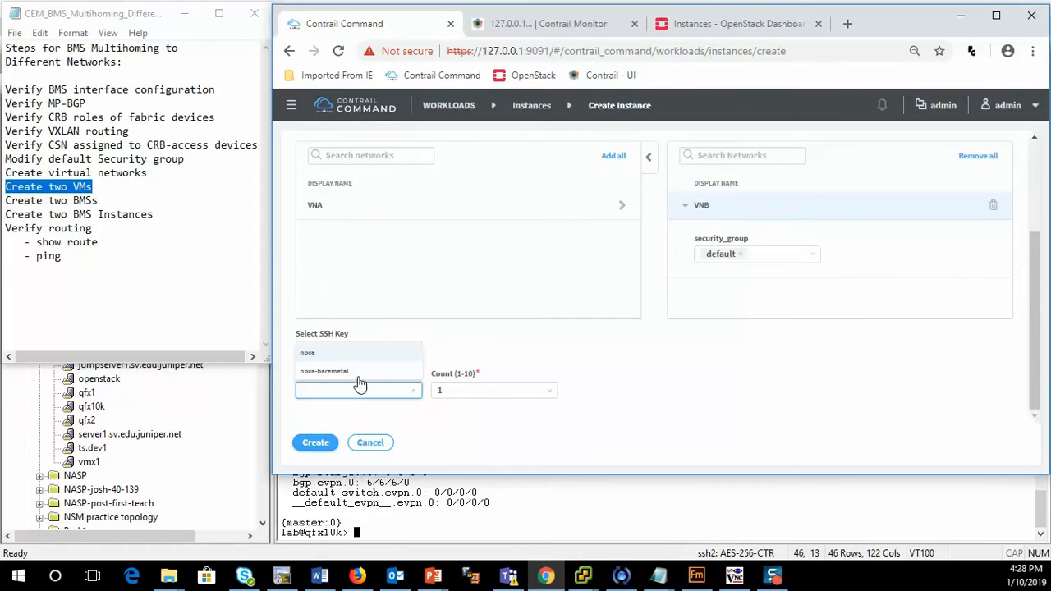
click(327, 353)
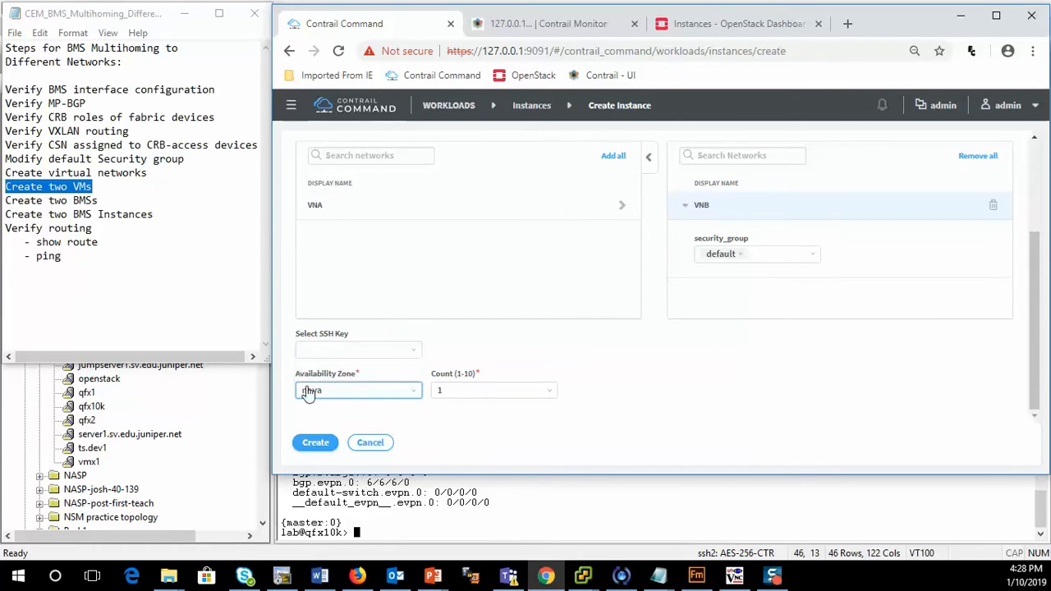
click(313, 444)
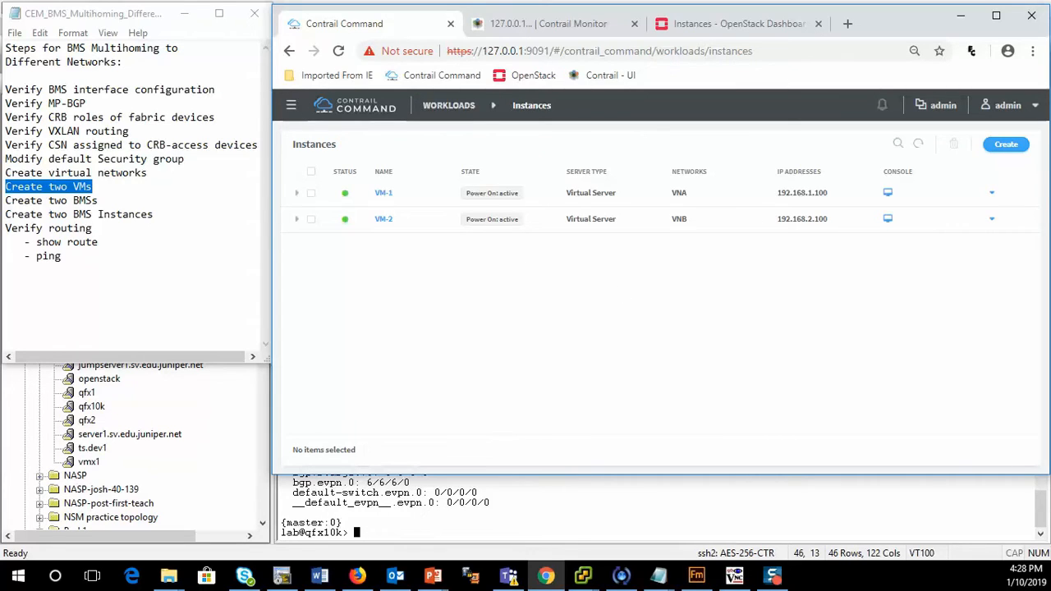
Examine how the BMS connects to the leaf switches on the "Bridging at the Leaf" slide in PowerPoint.
key(alt+Tab)
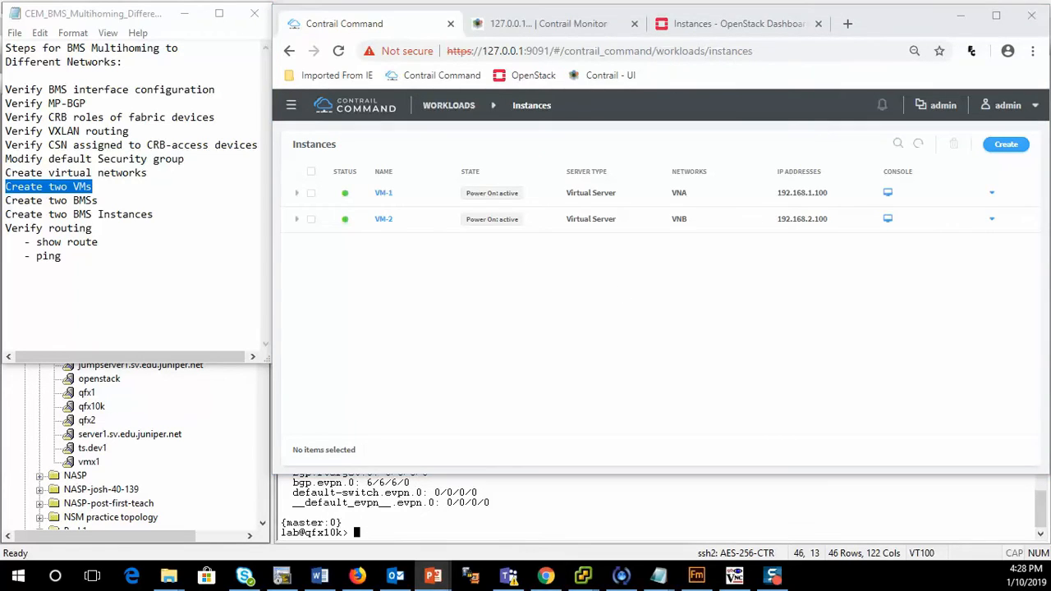
click(552, 500)
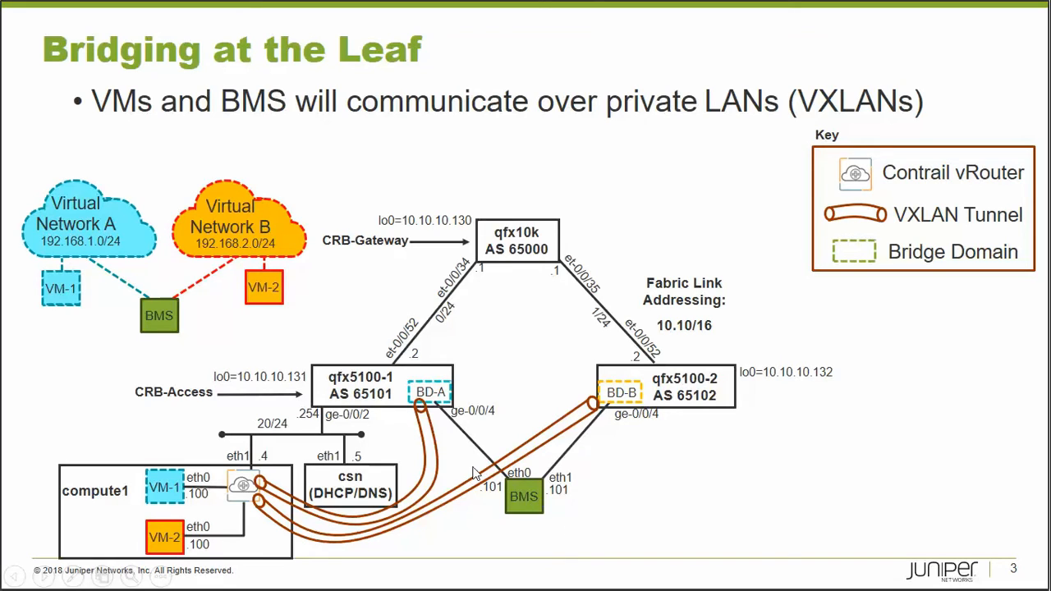
key(Escape)
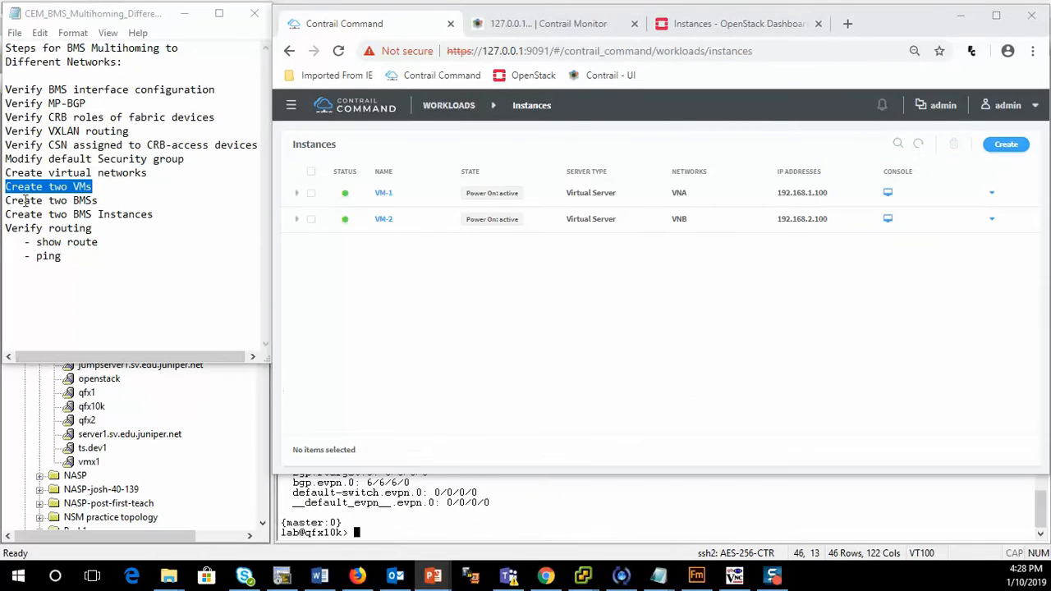
drag(49, 201, 69, 200)
text(one)
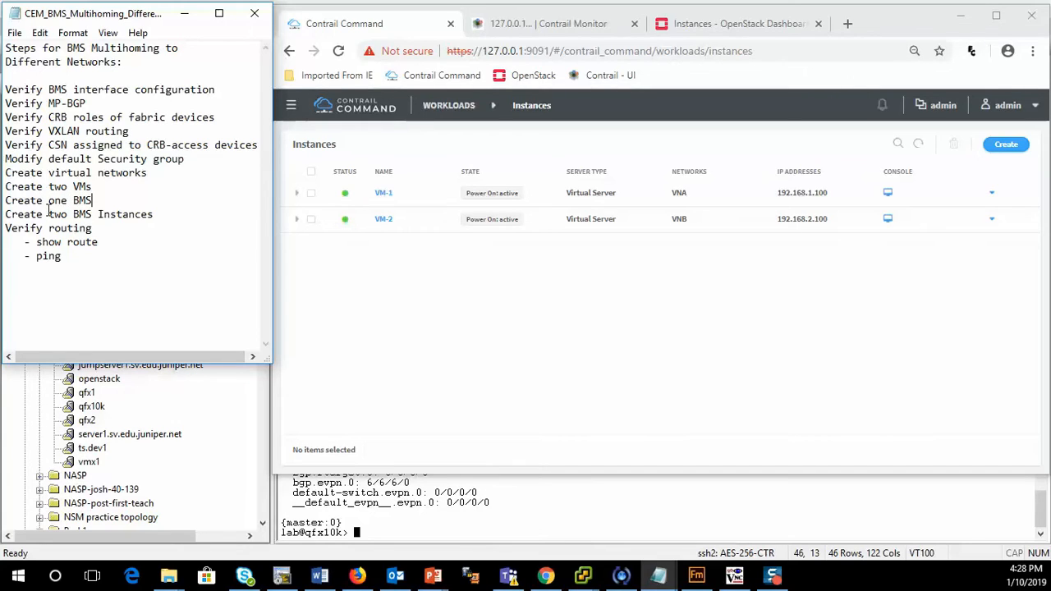
drag(49, 213, 69, 215)
text(one)
double_click(59, 201)
text(two)
double_click(49, 215)
double_click(59, 214)
text(two)
Consult the "Bridging at the Leaf" slide again in PowerPoint before creating the BMSs.
key(alt+Tab)
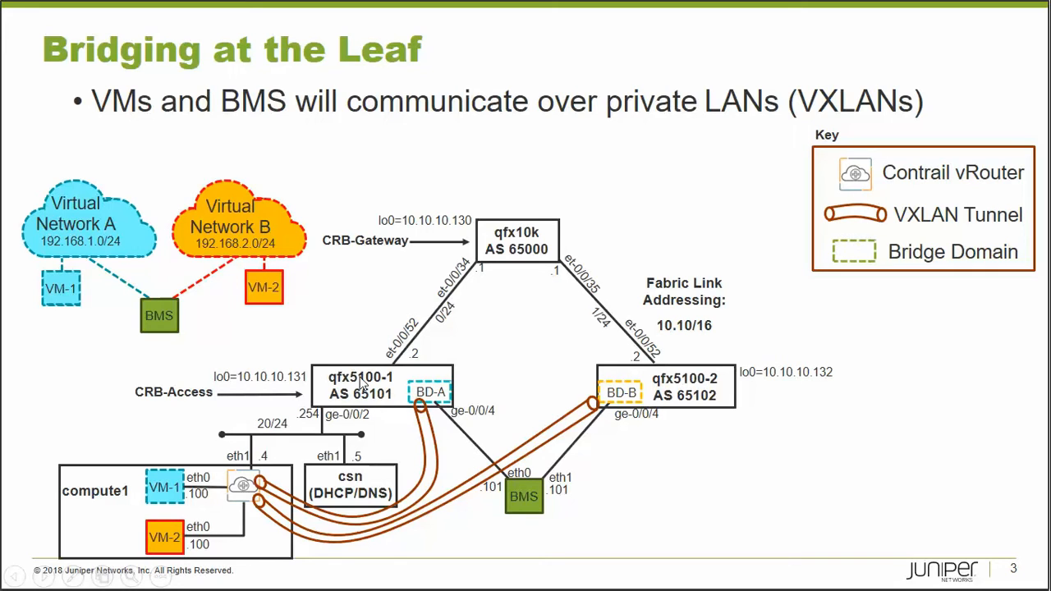
key(Escape)
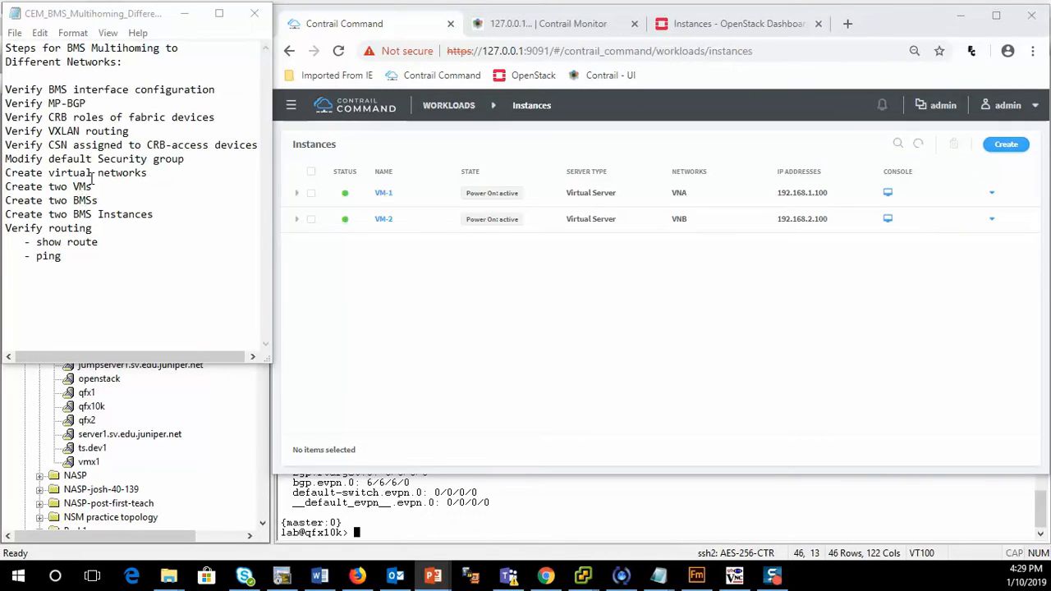
Start creating a new infrastructure server in Detailed mode with the Baremetal workload type.
click(443, 105)
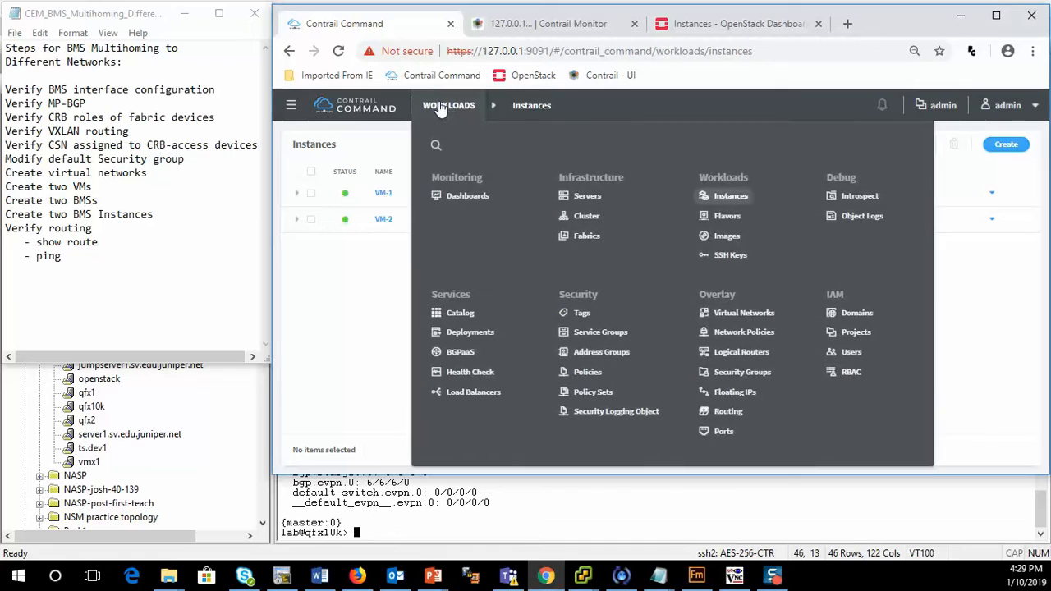
click(586, 198)
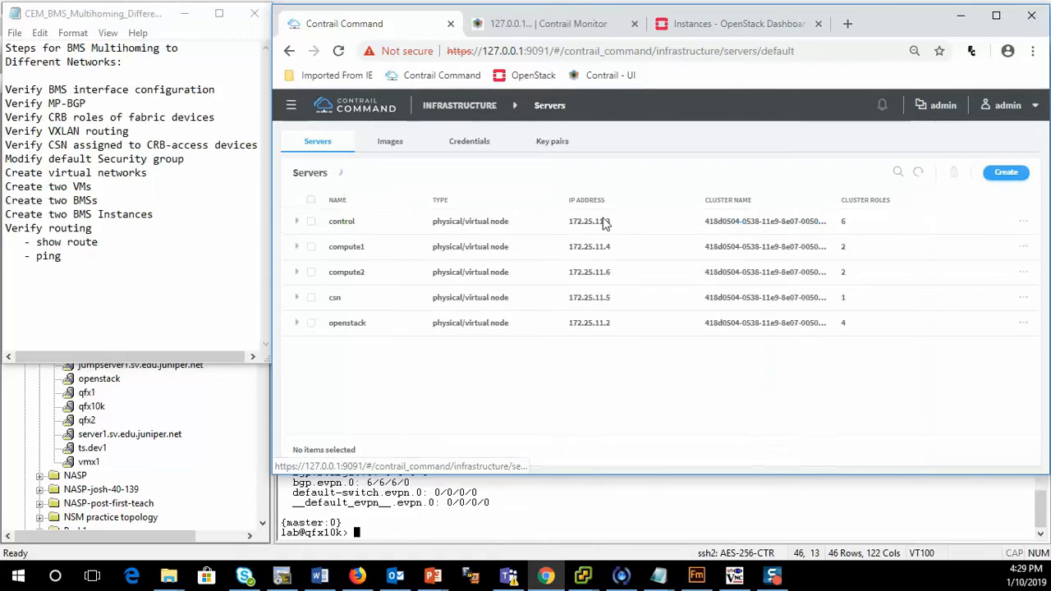
click(1003, 176)
click(340, 220)
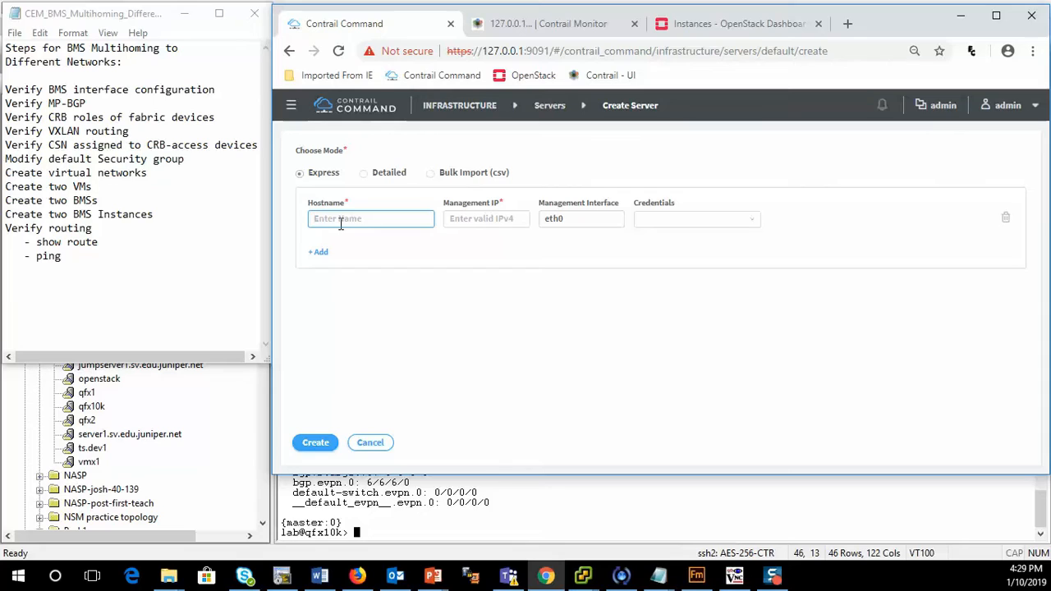
text(BMS-int1)
click(366, 174)
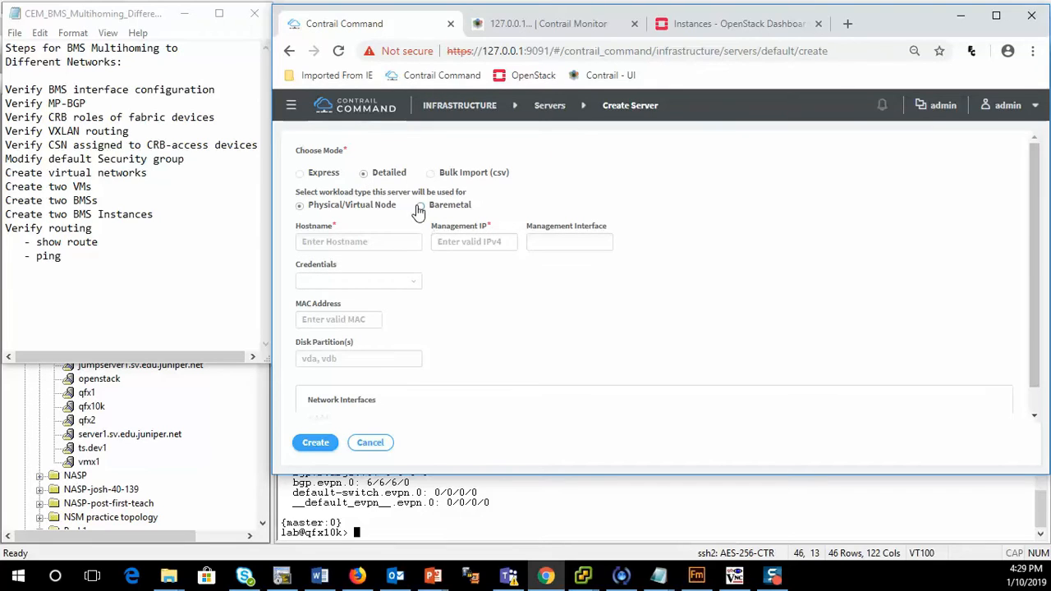
click(420, 206)
Enter BMS-int1 as the bare metal server's hostname.
click(361, 242)
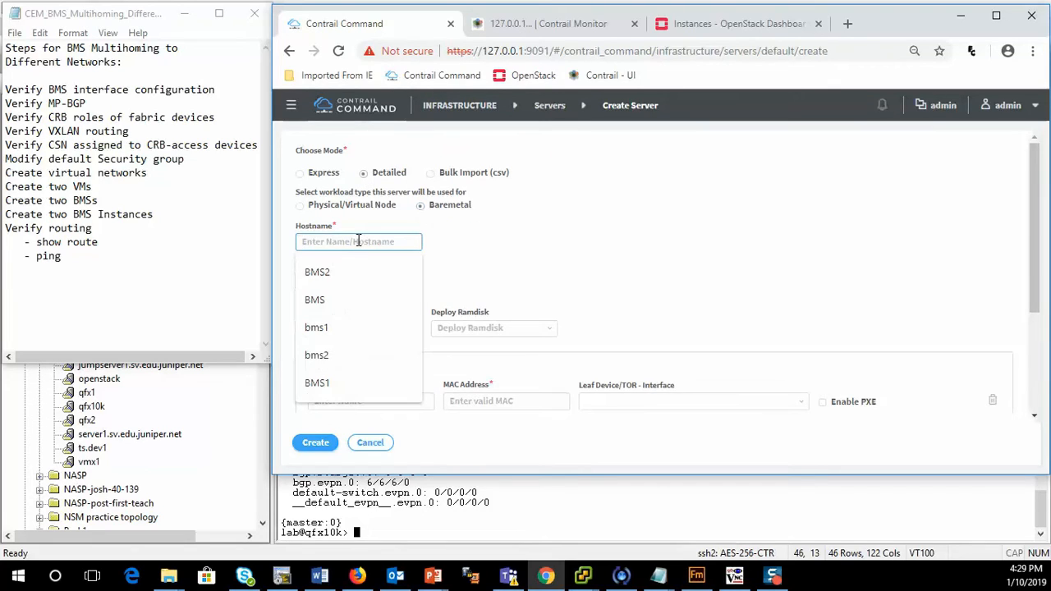
text(BMSA)
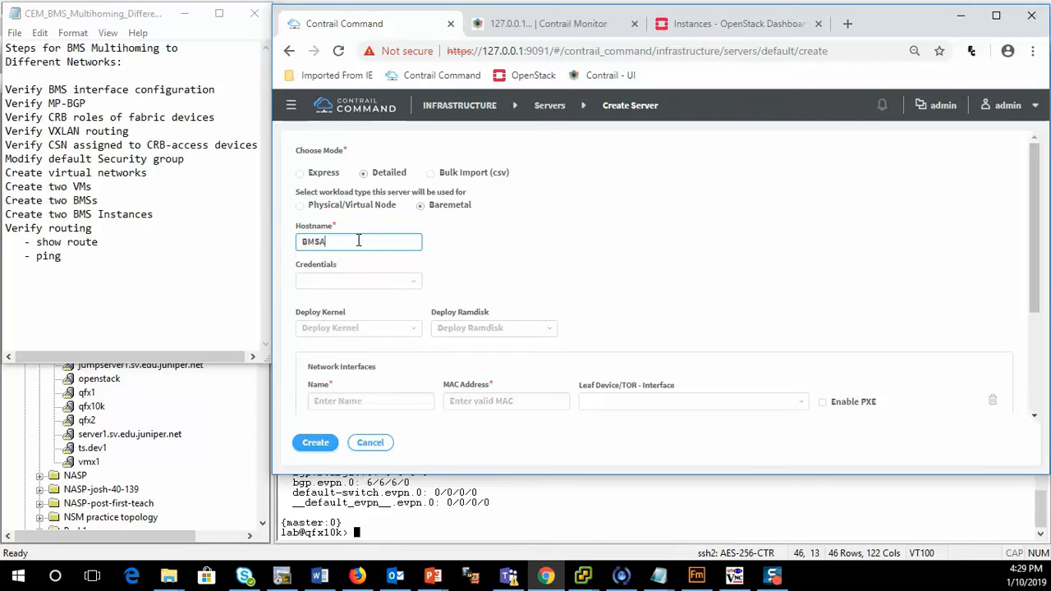
text(-)
key(BackSpace)
key(BackSpace)
text(-int1)
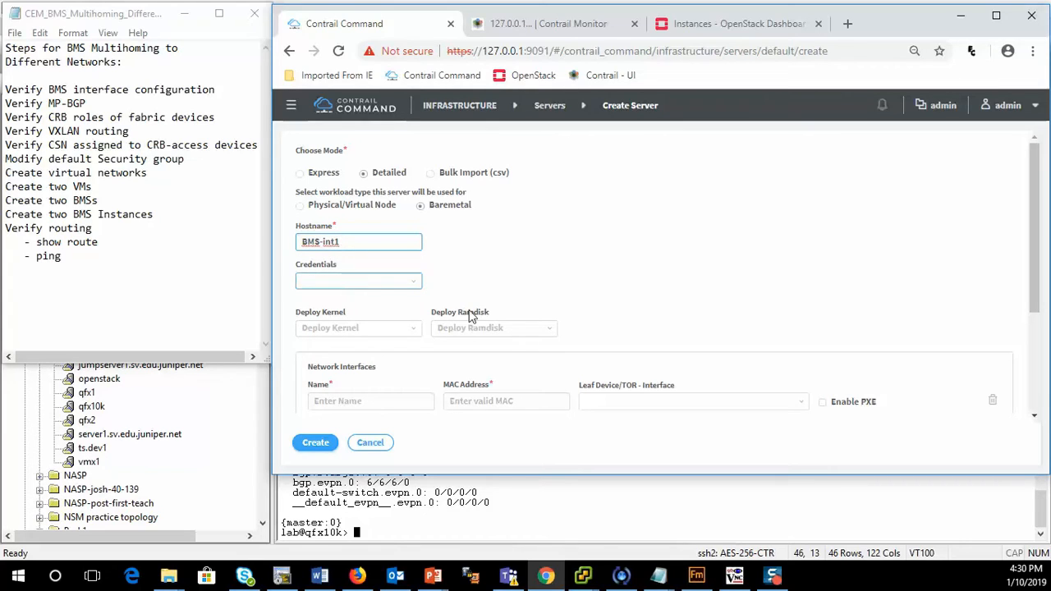
Name the server's network interface eth0 and set the hostname to BMS-eth0.
scroll(554, 296, down, 1)
click(384, 322)
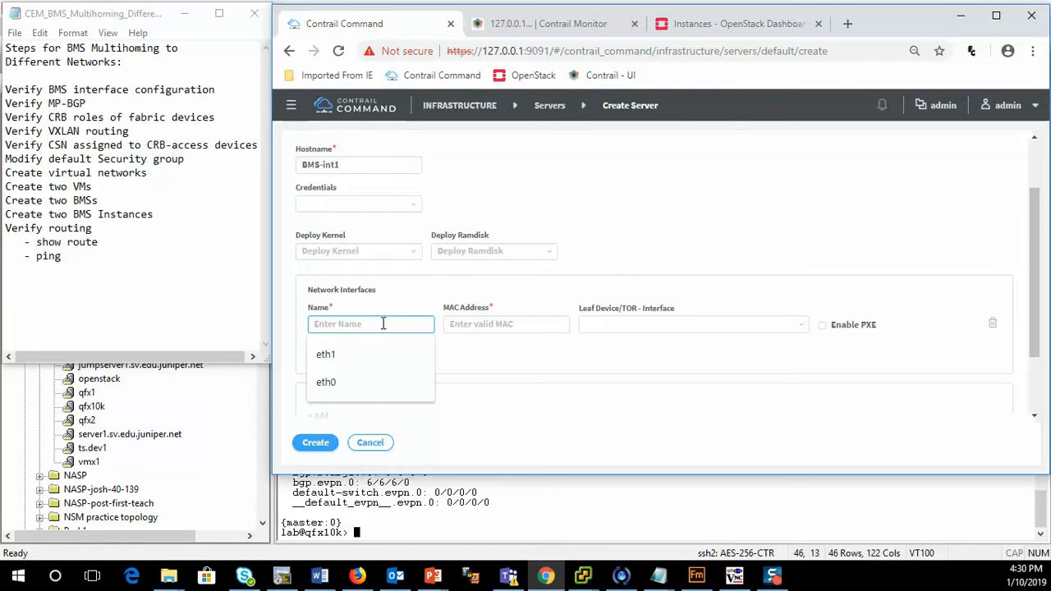
click(360, 380)
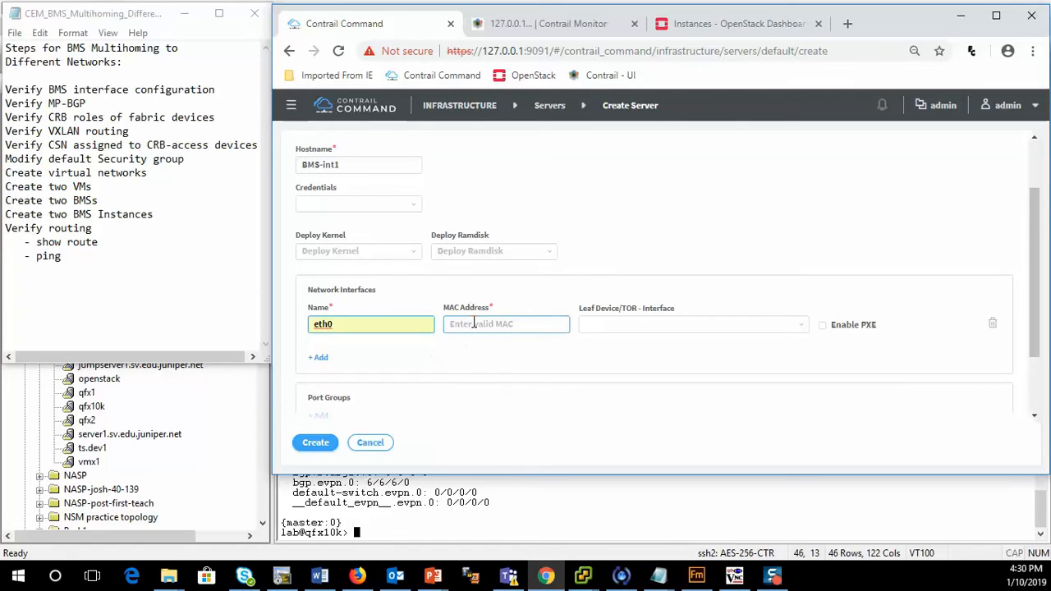
click(350, 165)
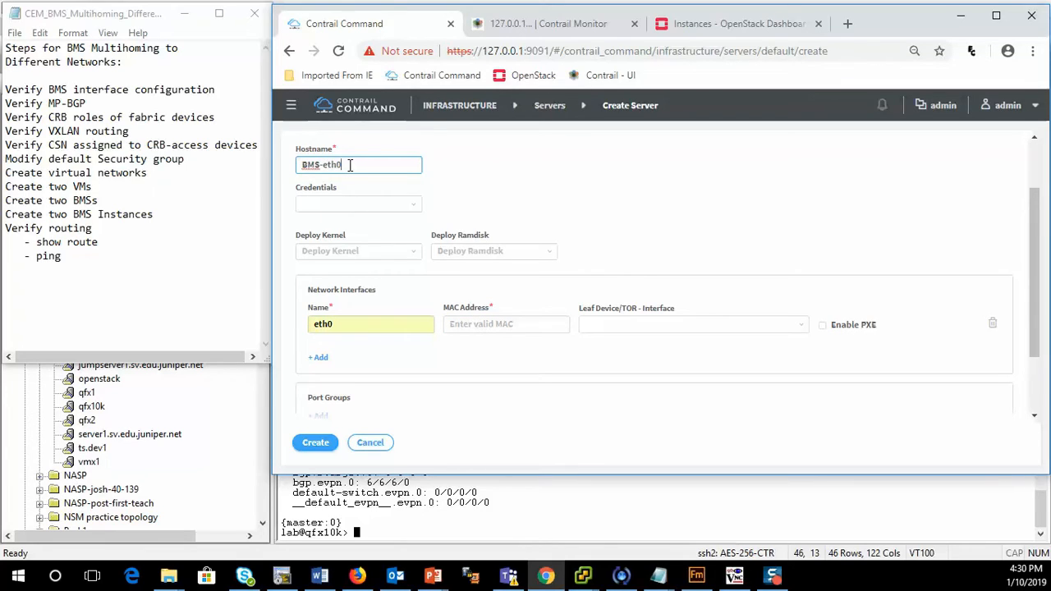
Check eth0's MAC address in the BMS2 virtual machine console and set the interface's MAC address to 00:50:56:a9:2a:3f.
click(461, 325)
click(650, 448)
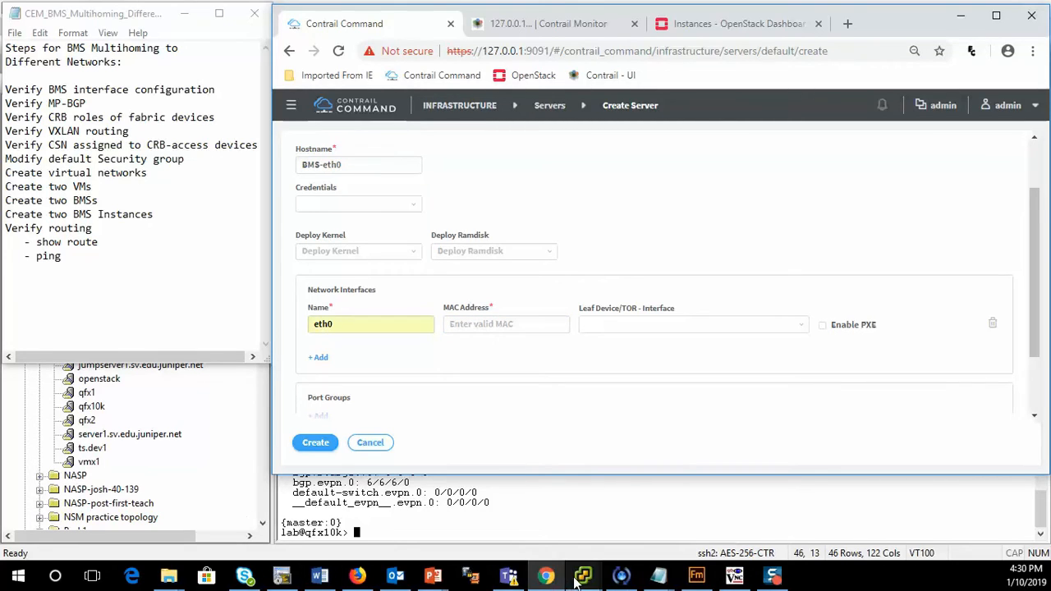
mouse_move(581, 577)
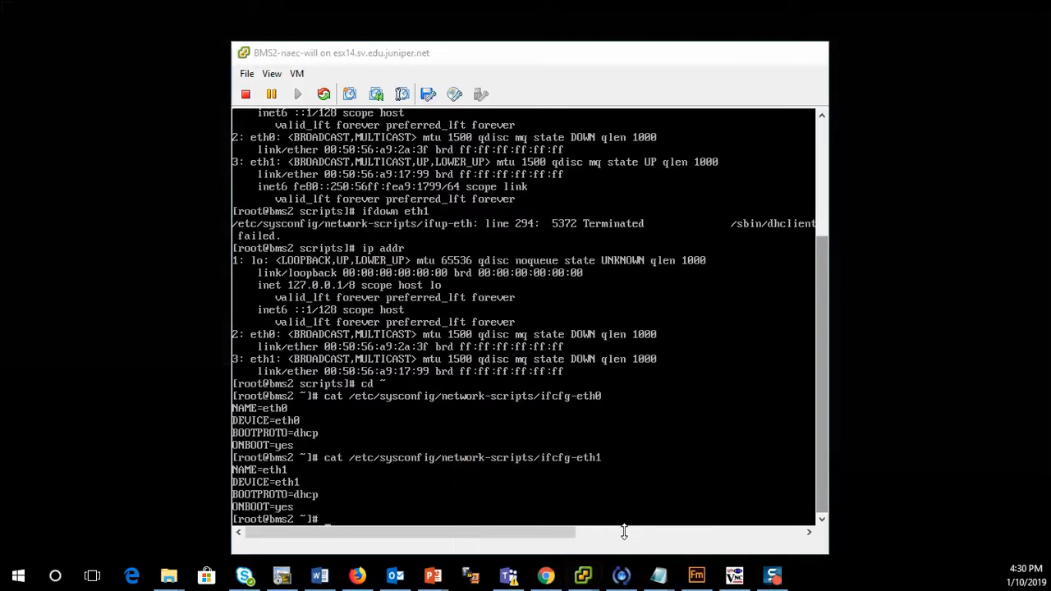
click(654, 509)
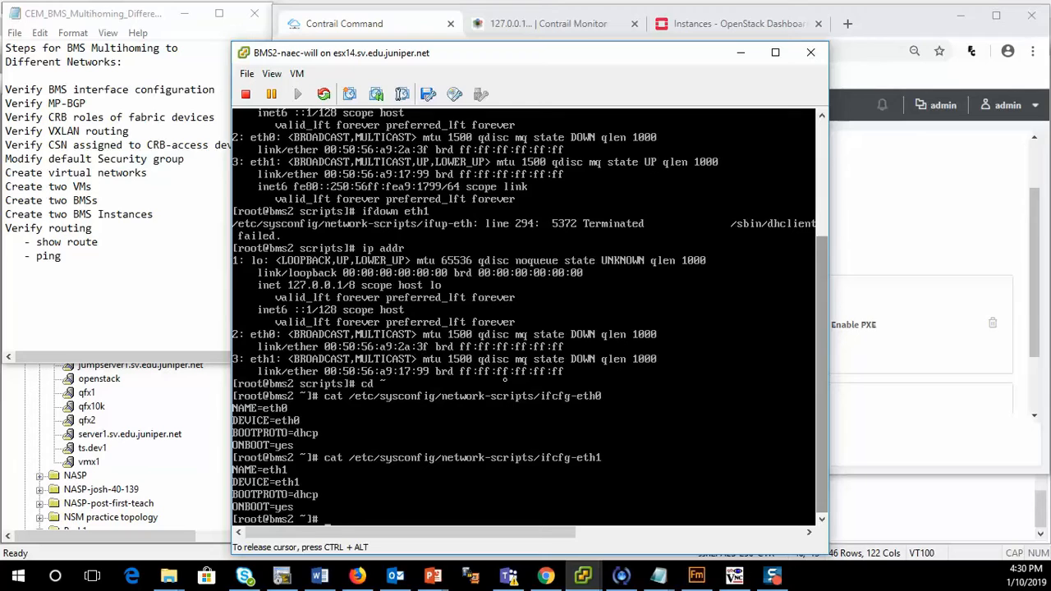
click(895, 261)
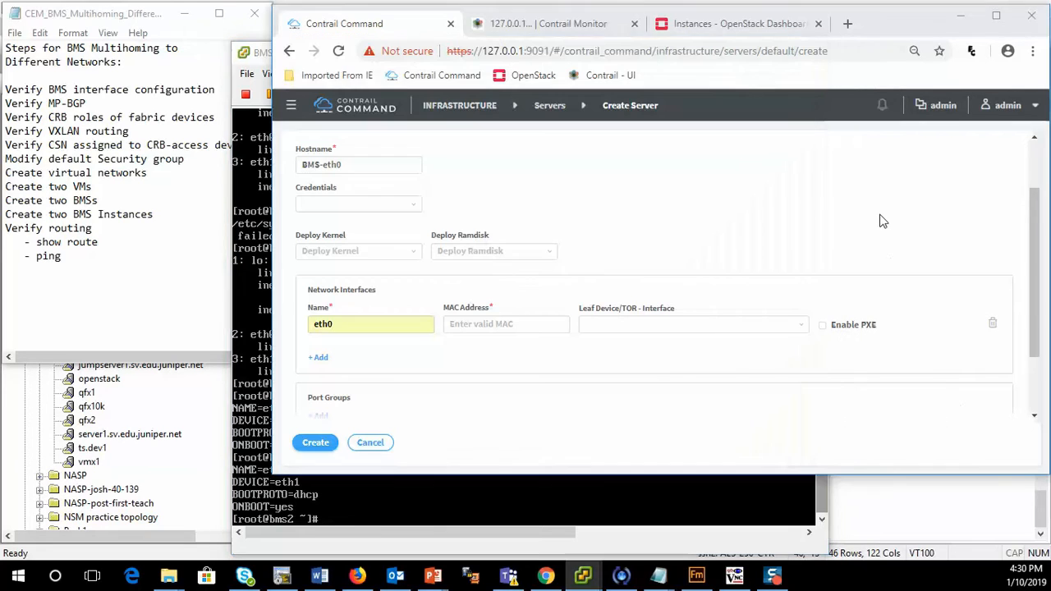
click(485, 323)
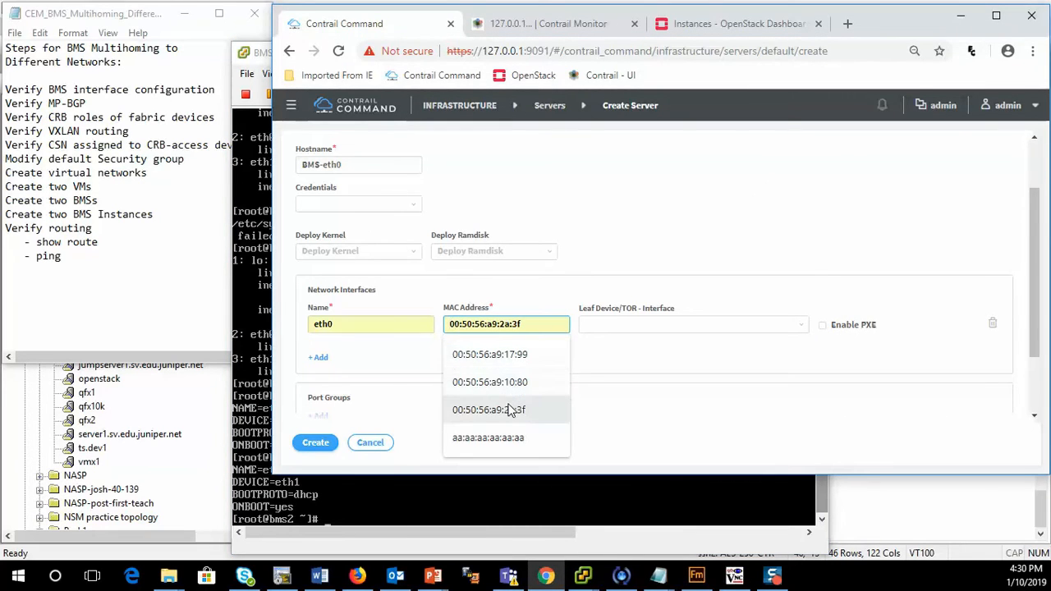
click(510, 410)
Consult the "Bridging at the Leaf" slide in PowerPoint and assign eth0 to leaf interface qfx5100-1 - ge-0/0/4.
click(617, 331)
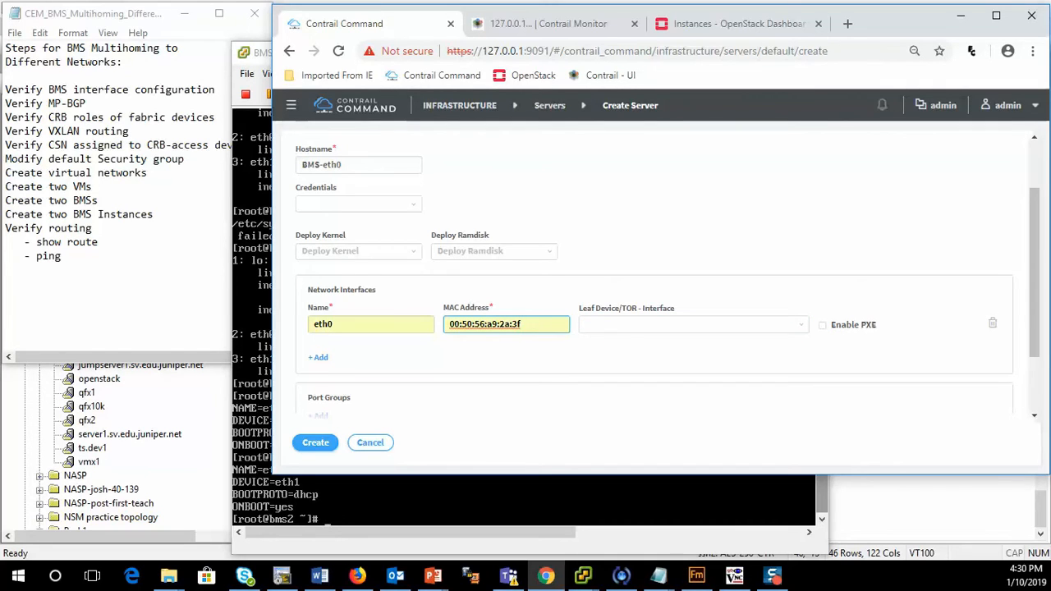
key(alt+Tab)
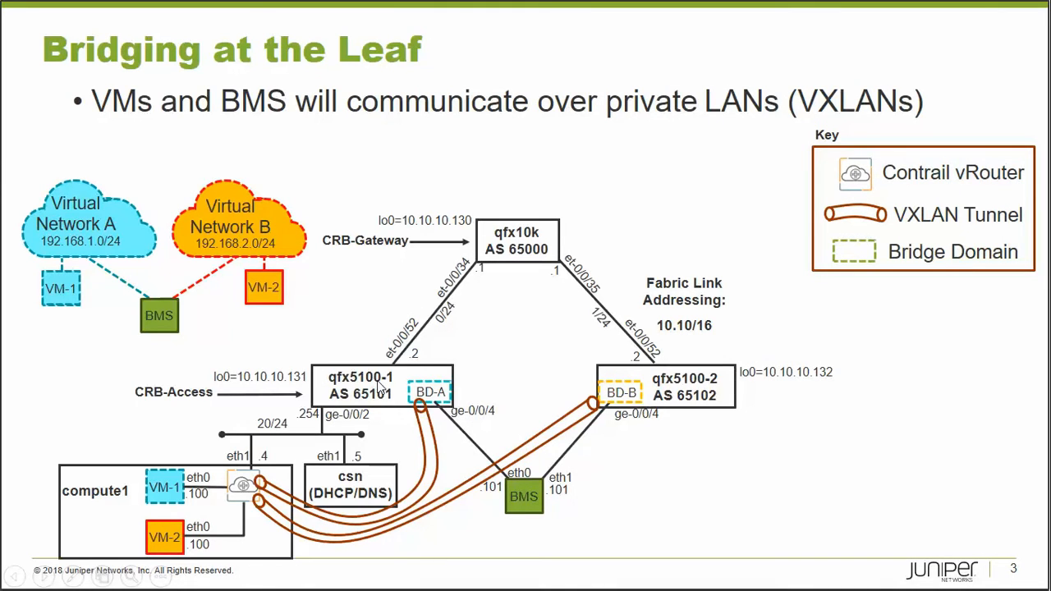
key(alt+Tab)
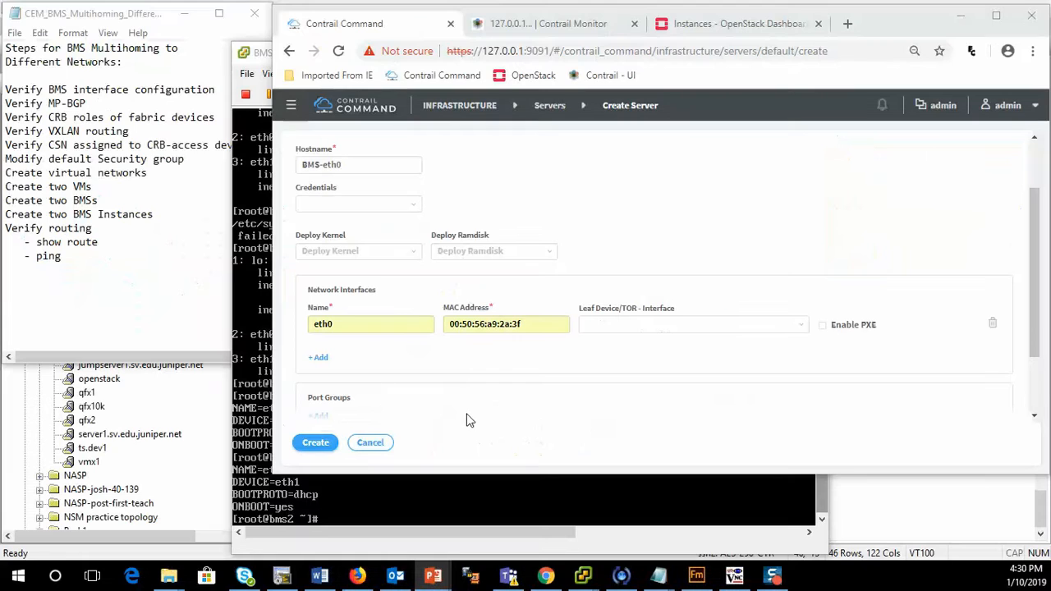
click(634, 323)
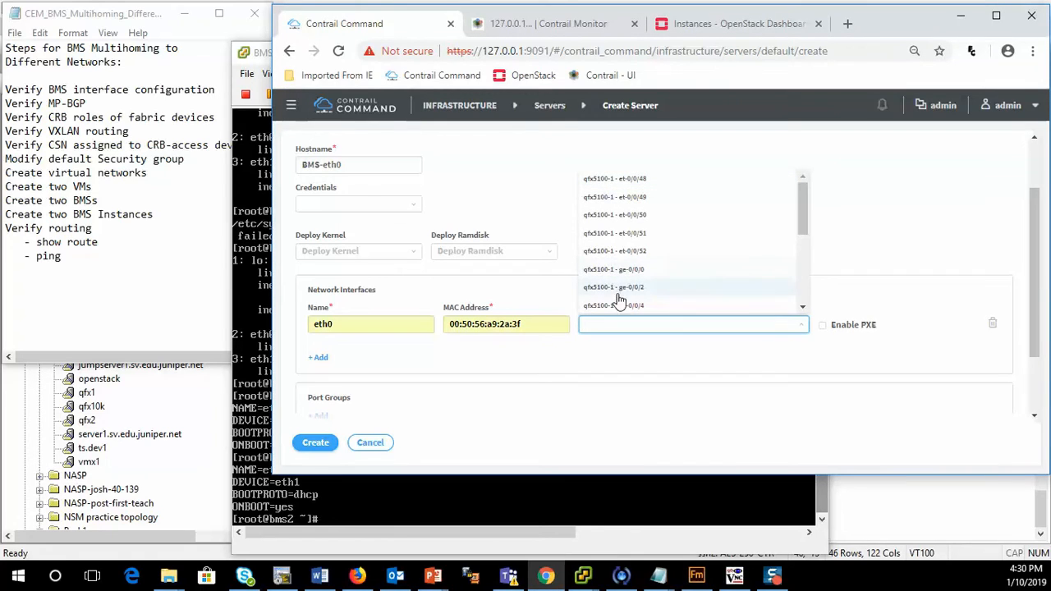
click(615, 307)
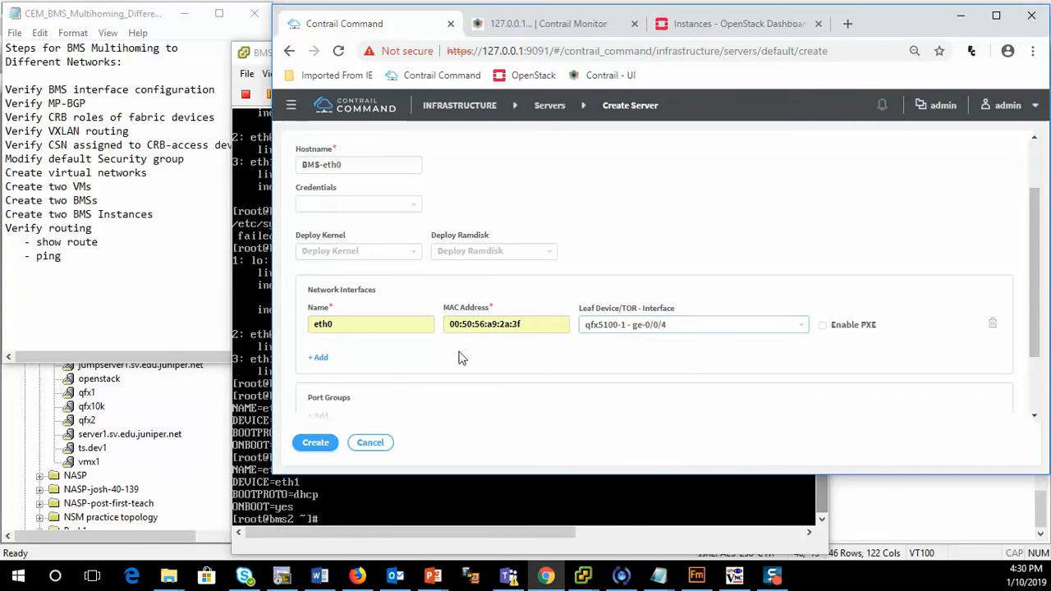
Discard a trial second network interface row and create the bare metal server BMS-eth0.
click(318, 360)
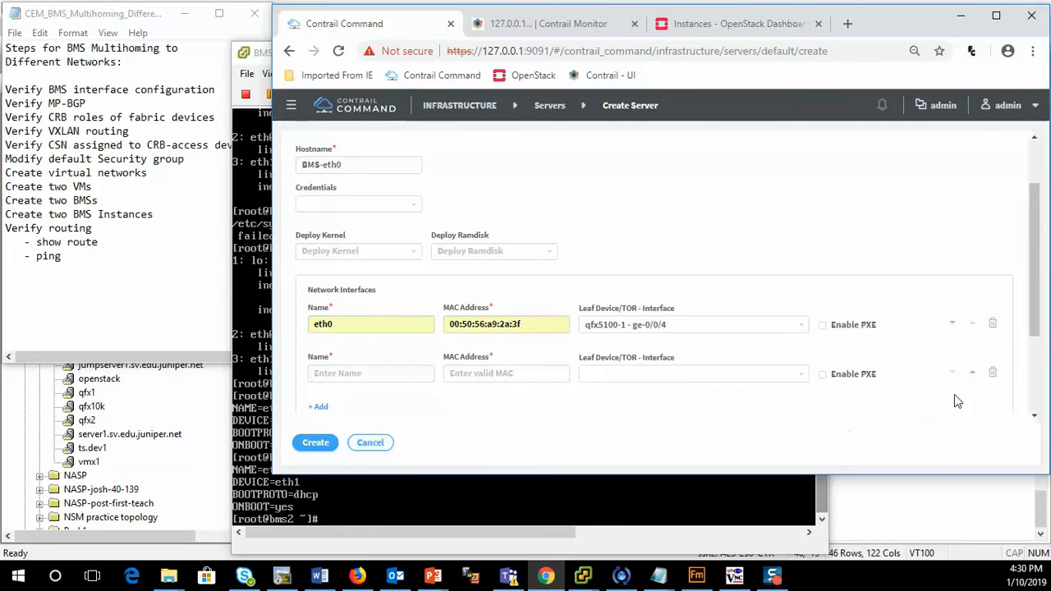
click(993, 374)
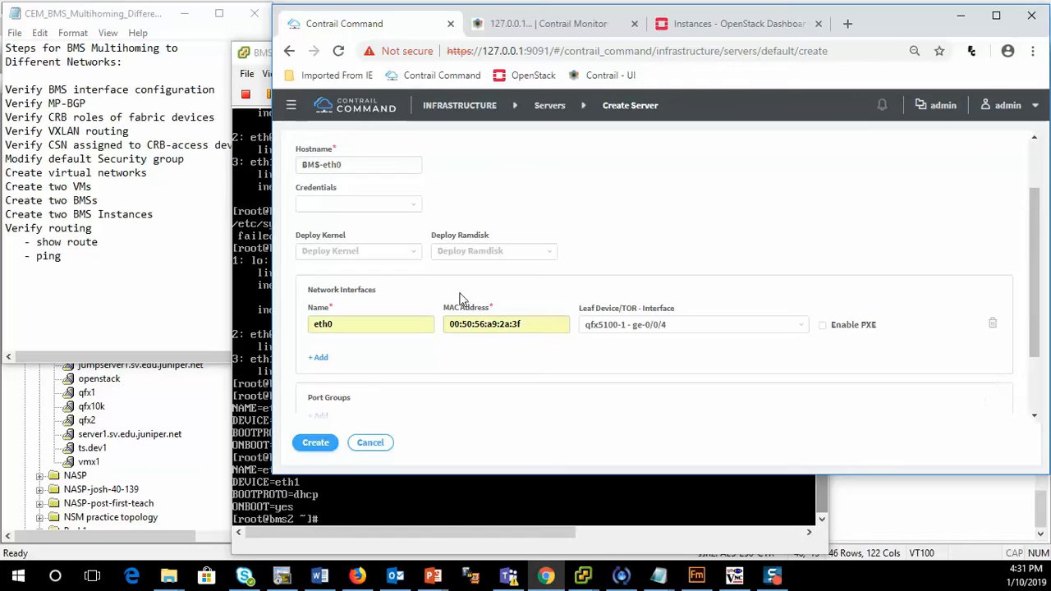
scroll(460, 298, up, 1)
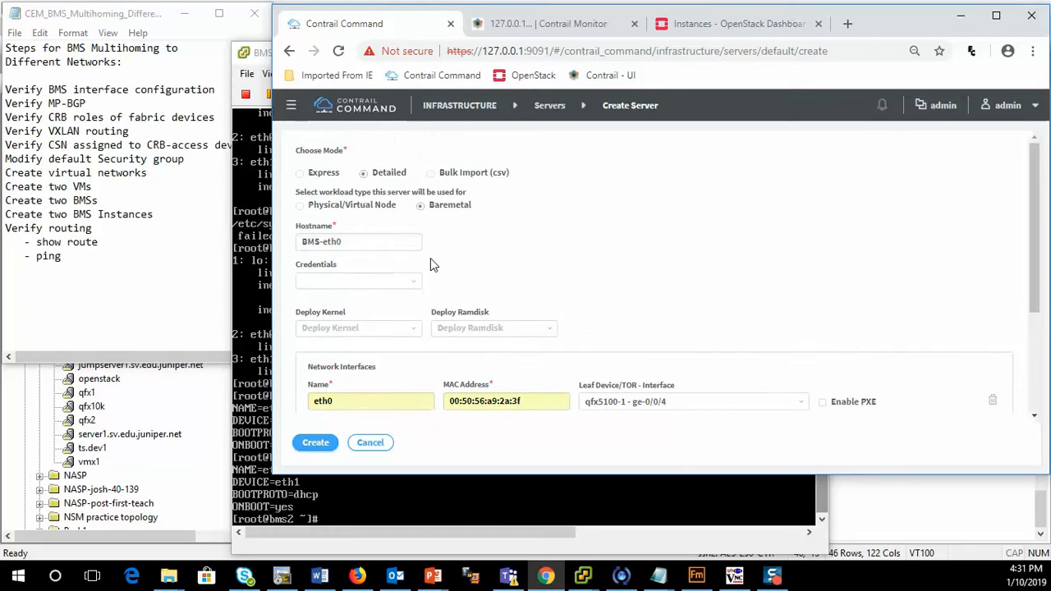
scroll(433, 264, down, 2)
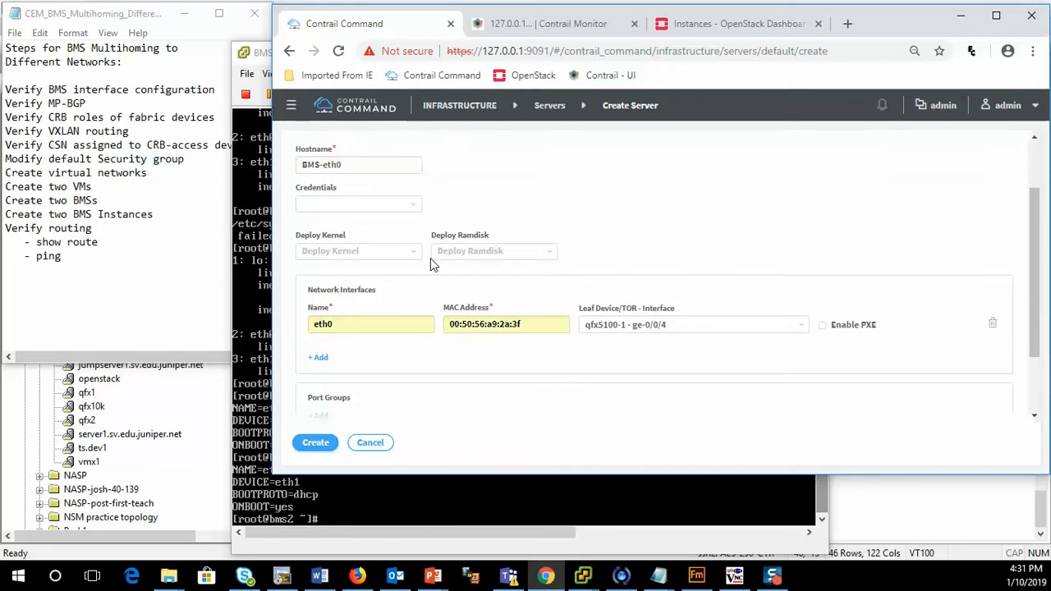
click(320, 445)
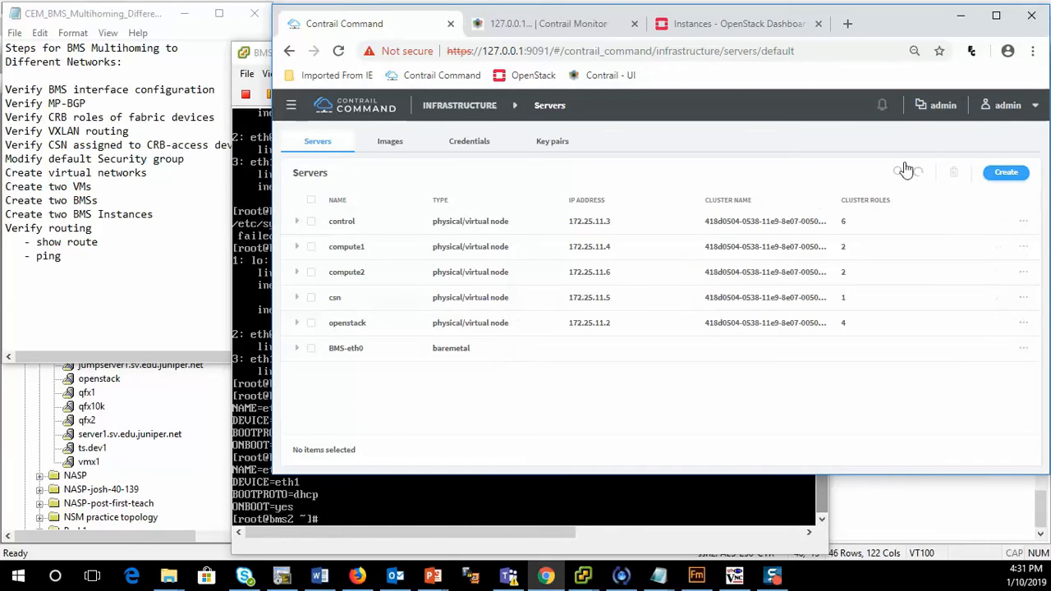
Start a second server in Detailed mode with the Baremetal workload type and hostname BMS-eth1.
click(1007, 173)
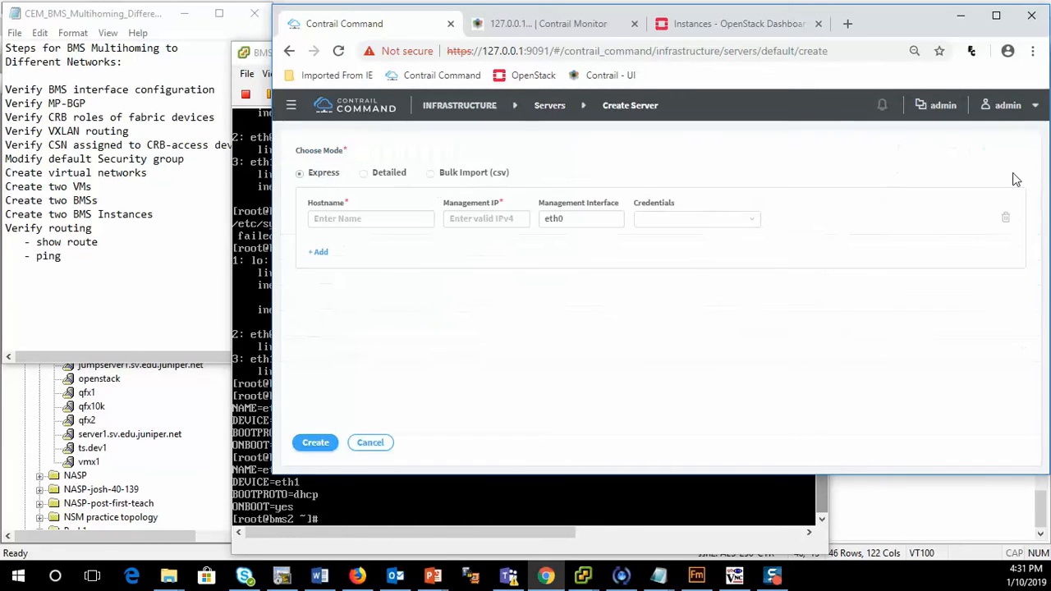
click(364, 175)
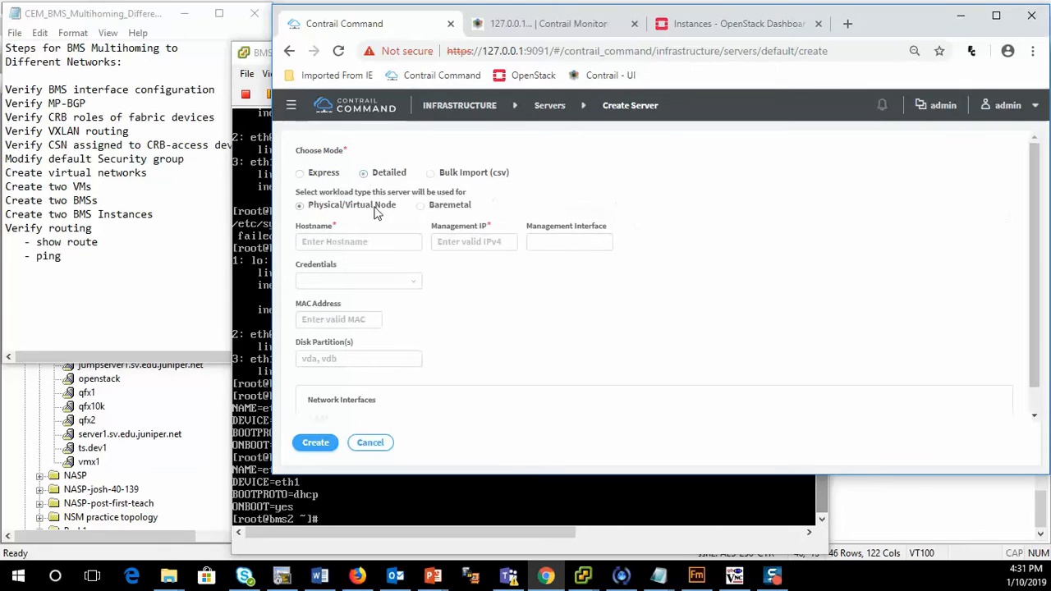
click(421, 206)
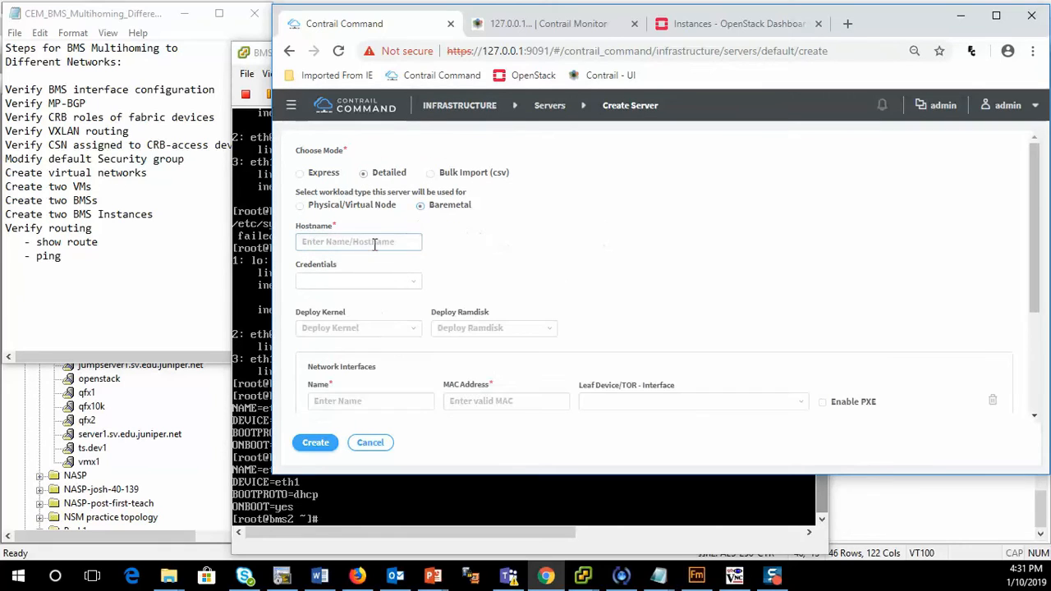
click(361, 243)
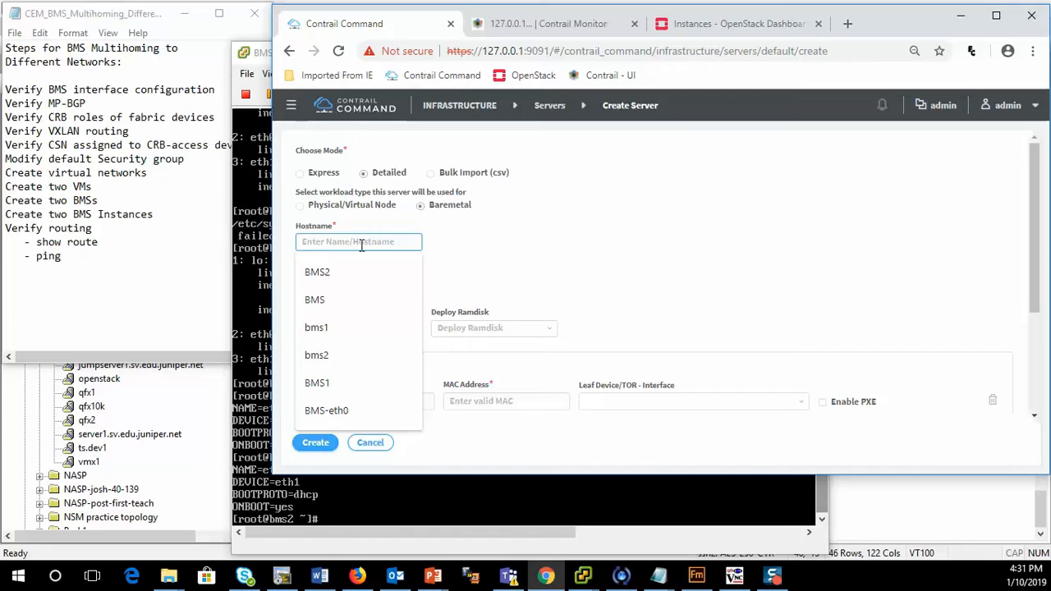
text(BMS-)
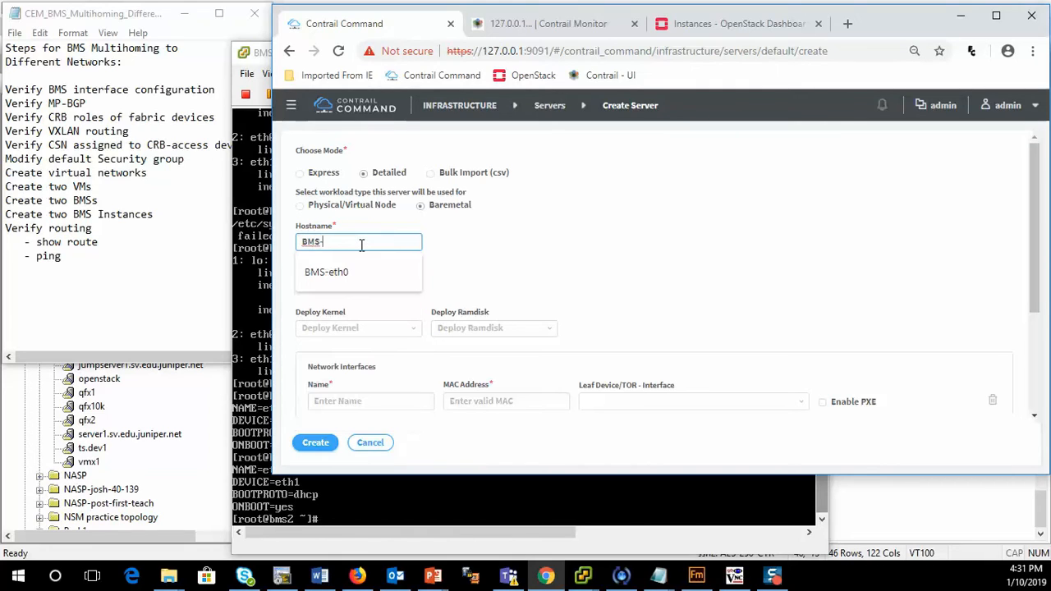
text(eth1)
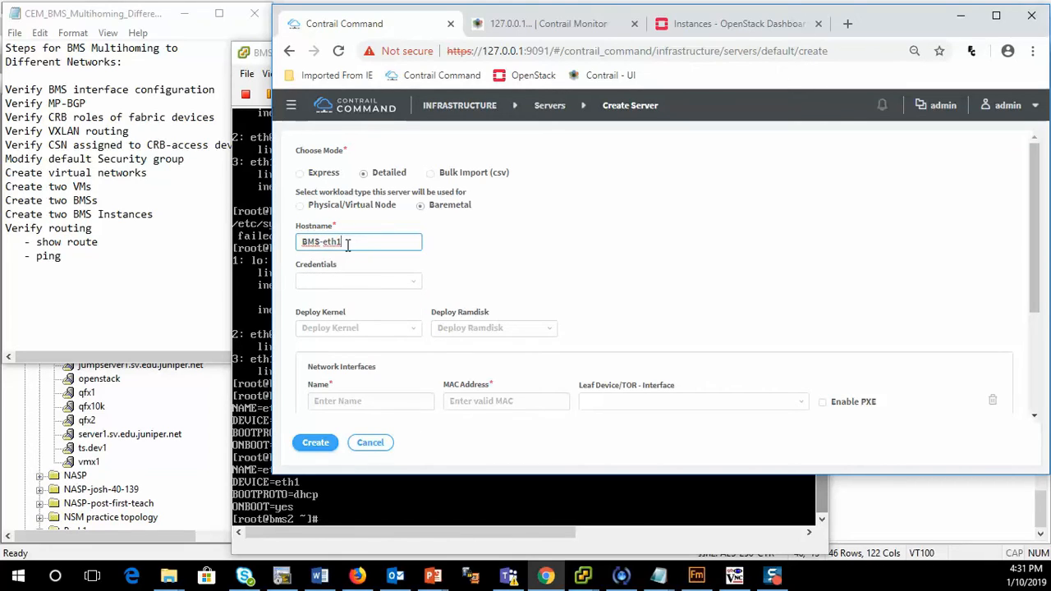
Name the BMS-eth1 server's network interface eth1 and set its MAC address to 00:50:56:a9:17:99.
click(374, 402)
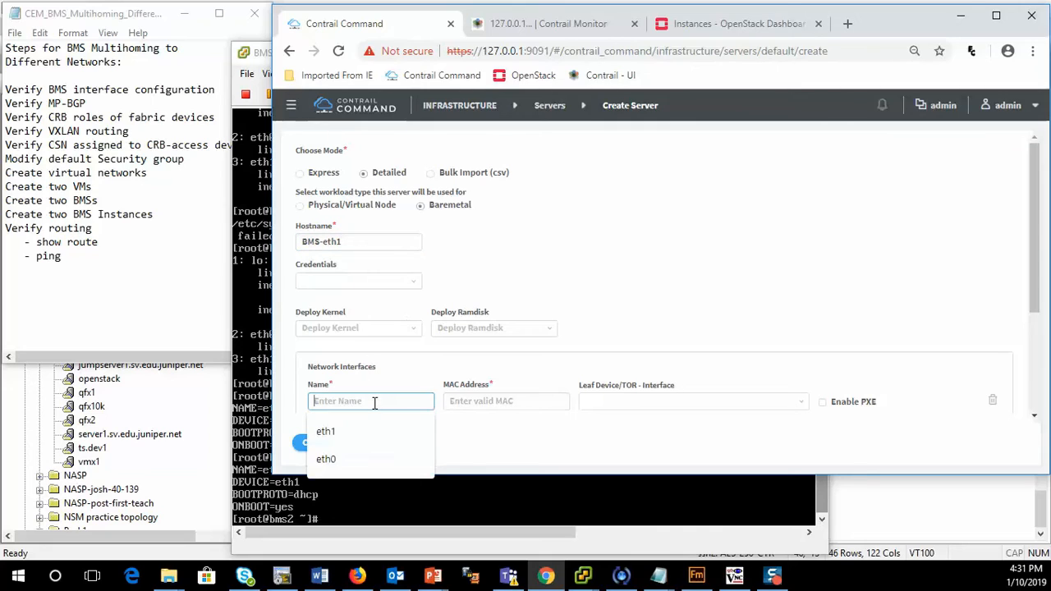
text(eth1)
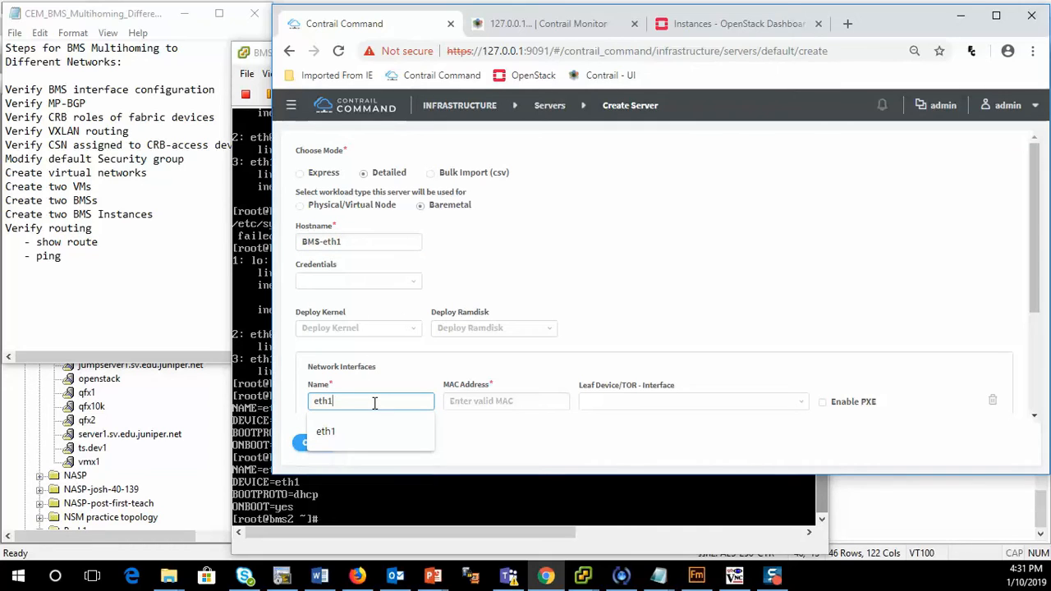
click(458, 402)
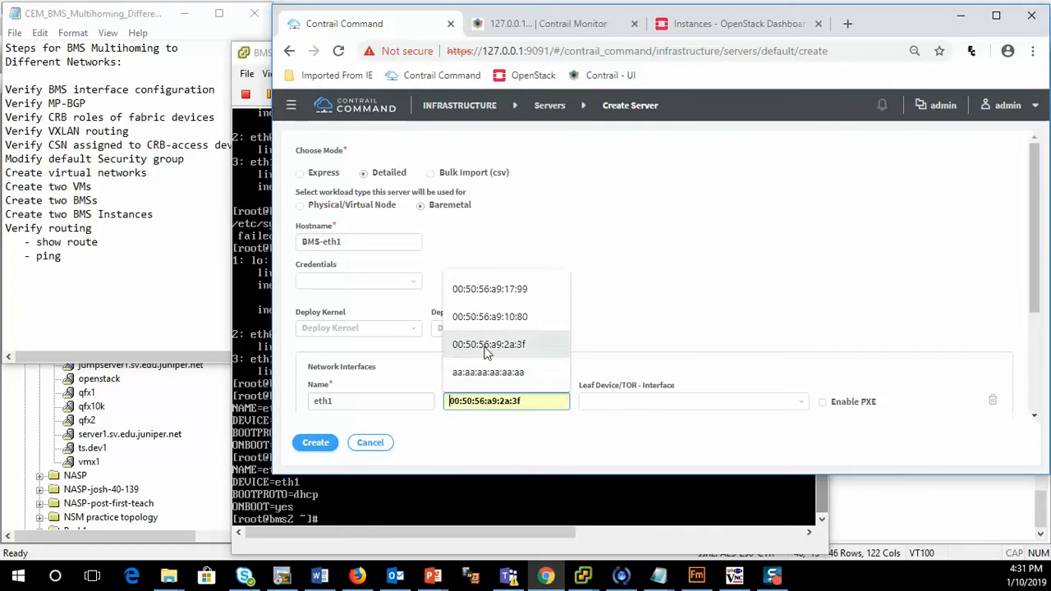
click(496, 301)
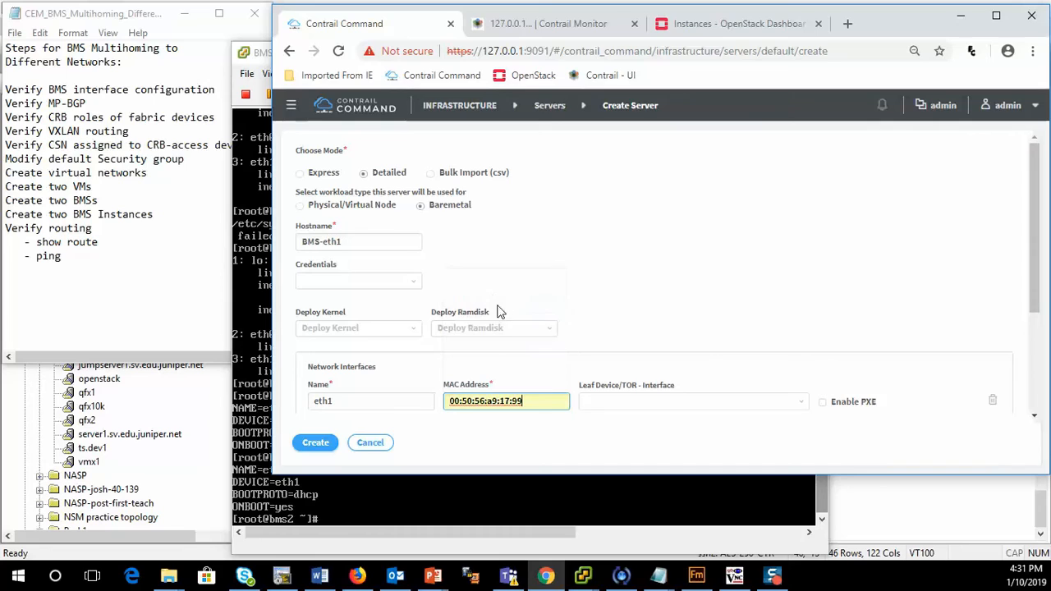
Assign eth1 to leaf interface qfx5100-2 - ge-0/0/4, check it against the "Bridging at the Leaf" slide, and create the BMS-eth1 server.
click(618, 402)
scroll(628, 349, down, 5)
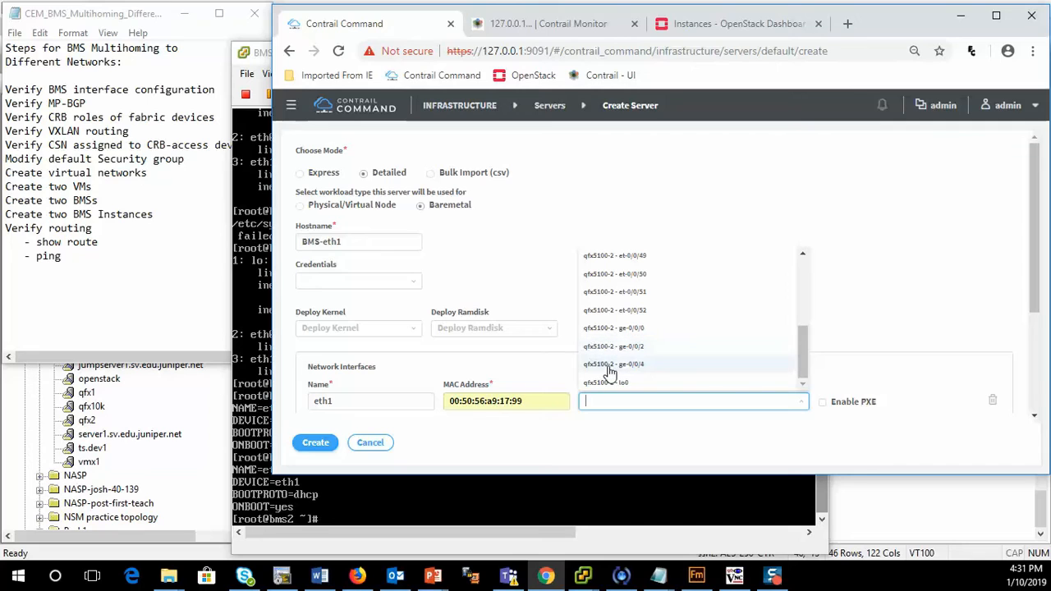
click(609, 369)
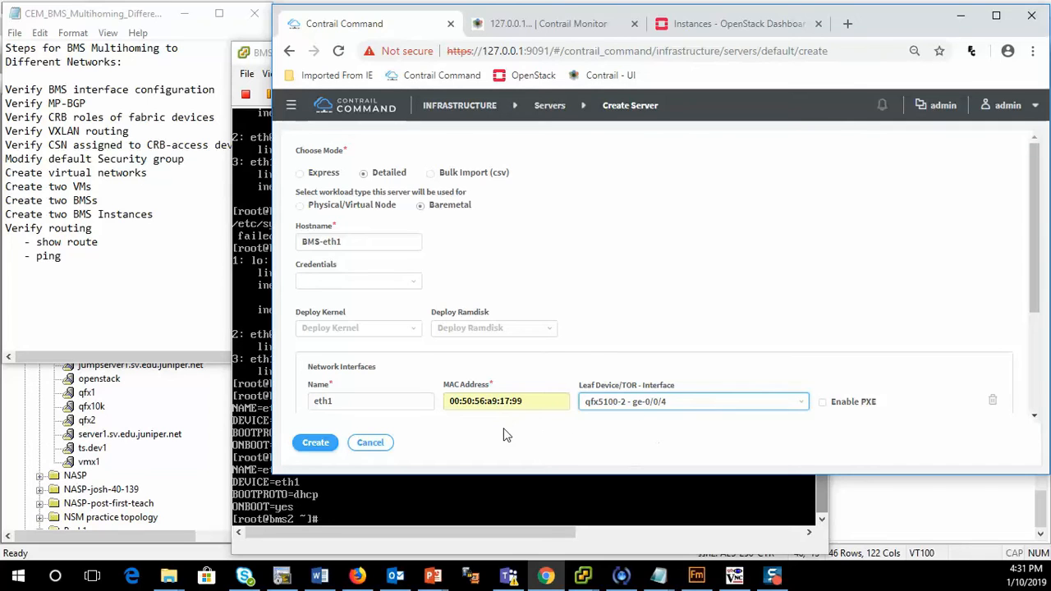
key(alt+Tab)
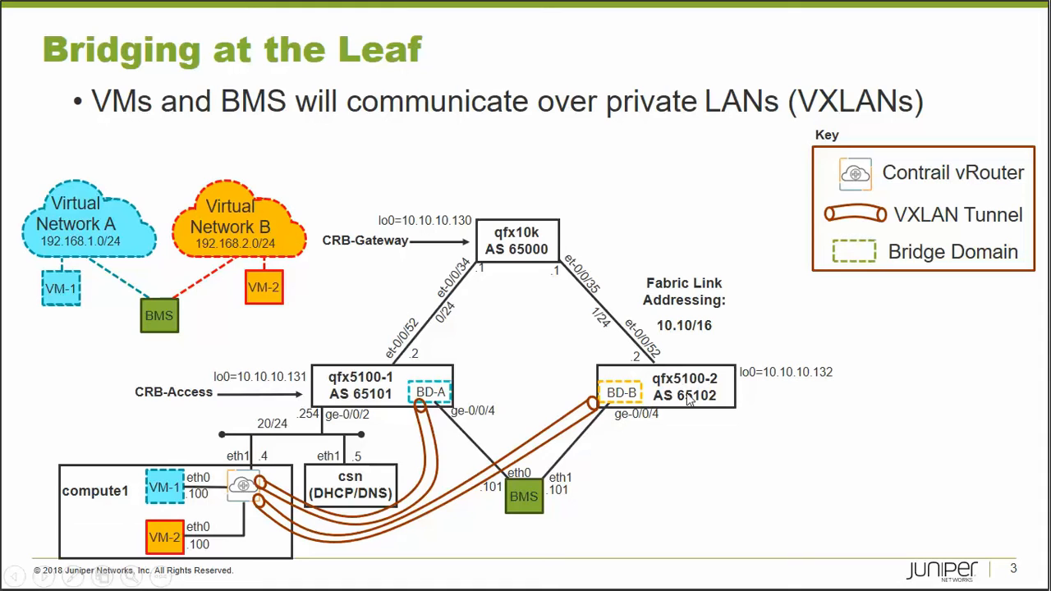
key(alt+Tab)
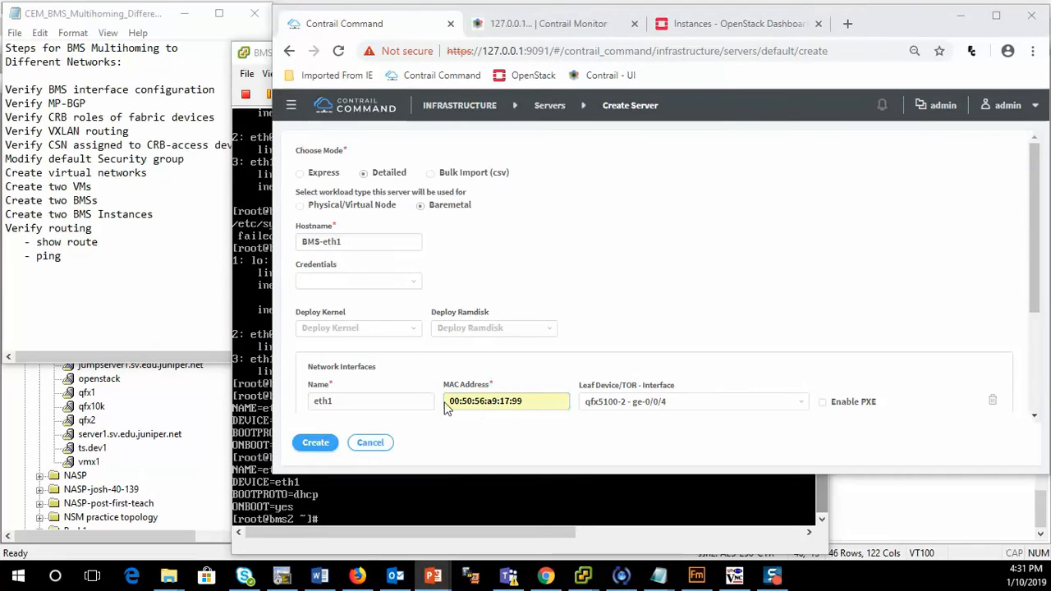
click(317, 443)
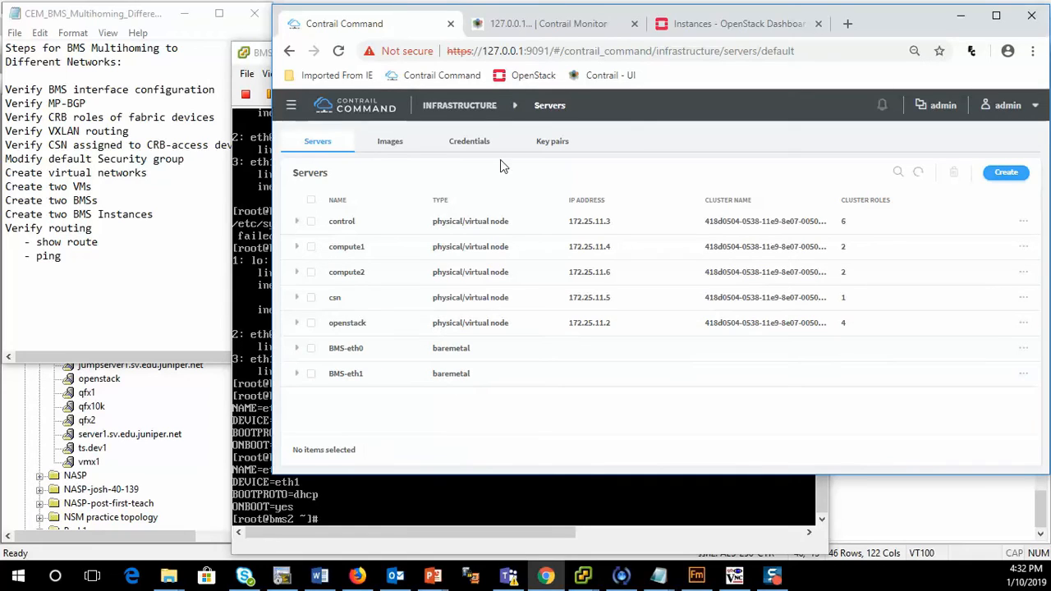
Start a new workload instance of type Existing Baremetal Server, named BMS-eth0, on the baremetal node BMS-eth0.
click(477, 113)
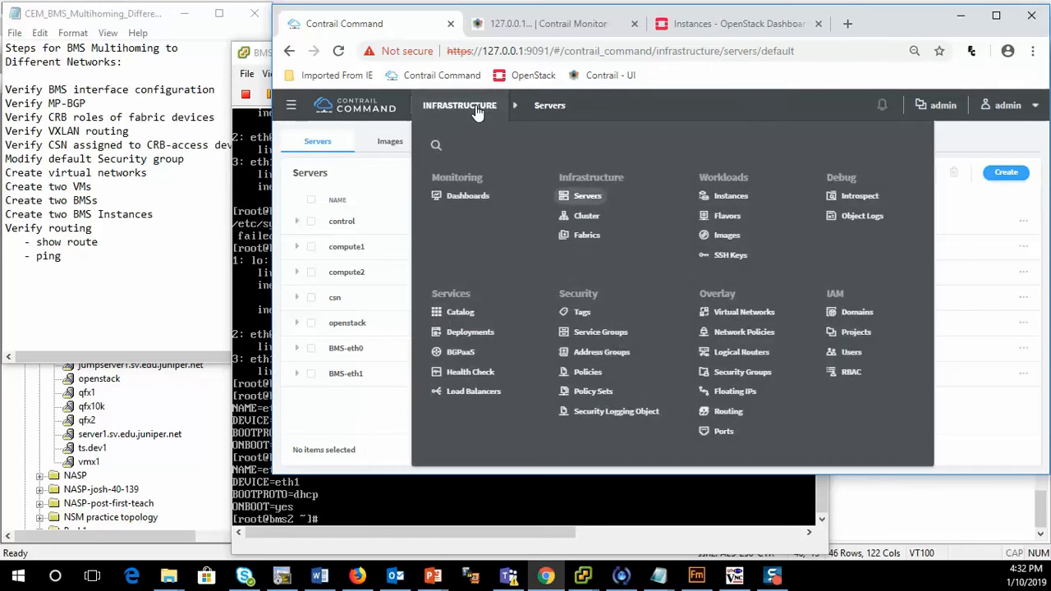
click(728, 198)
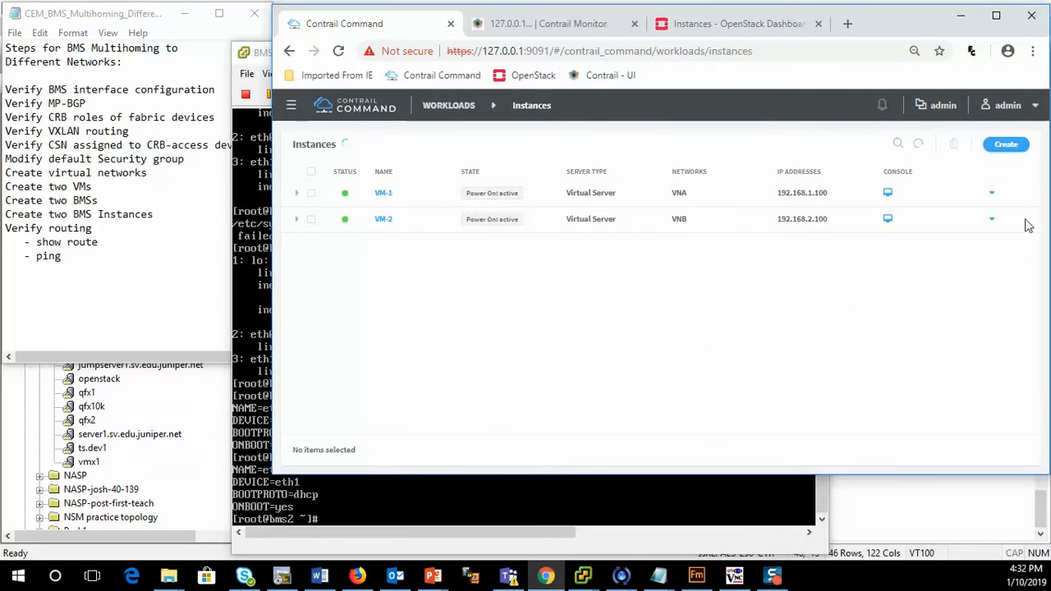
click(1001, 146)
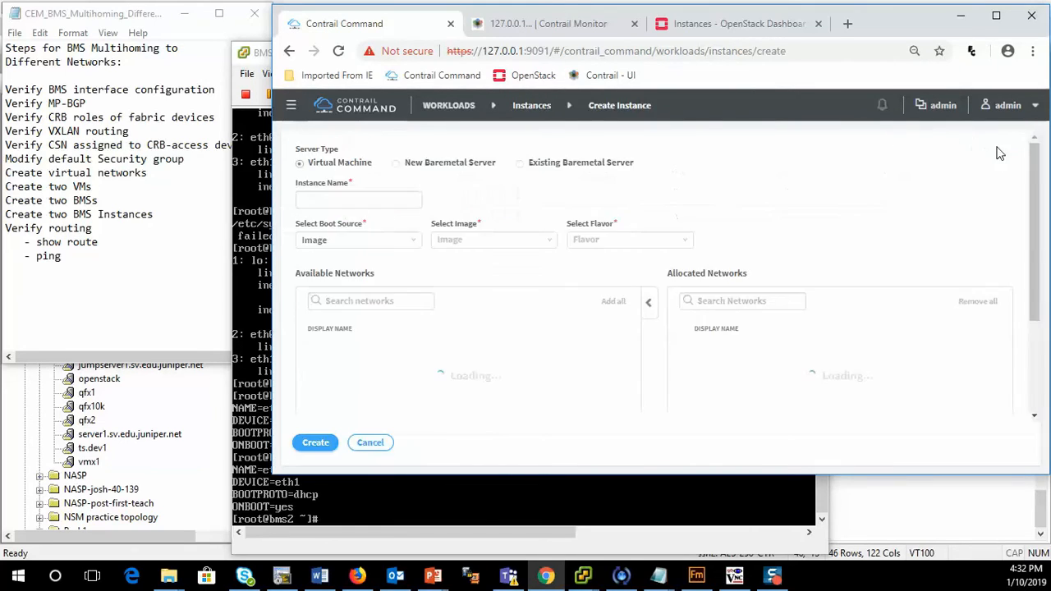
click(521, 164)
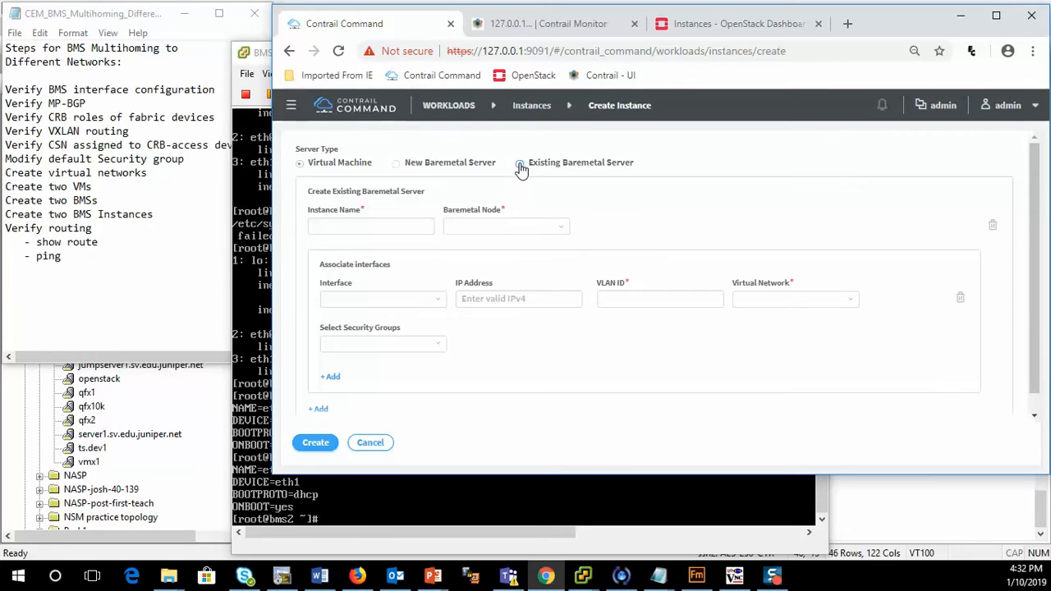
click(351, 228)
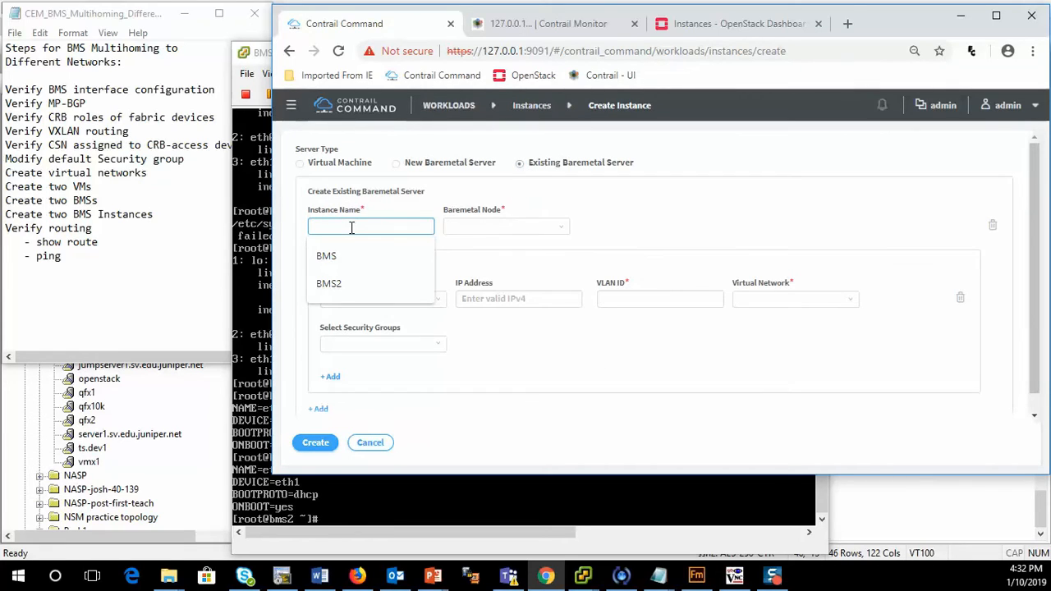
click(326, 256)
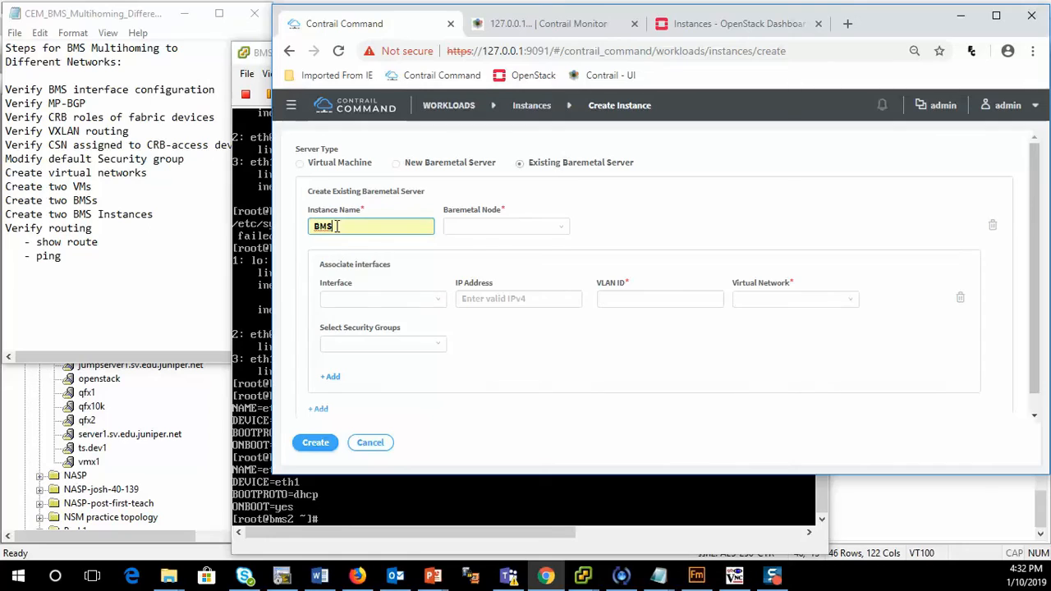
click(337, 226)
text(-eth0)
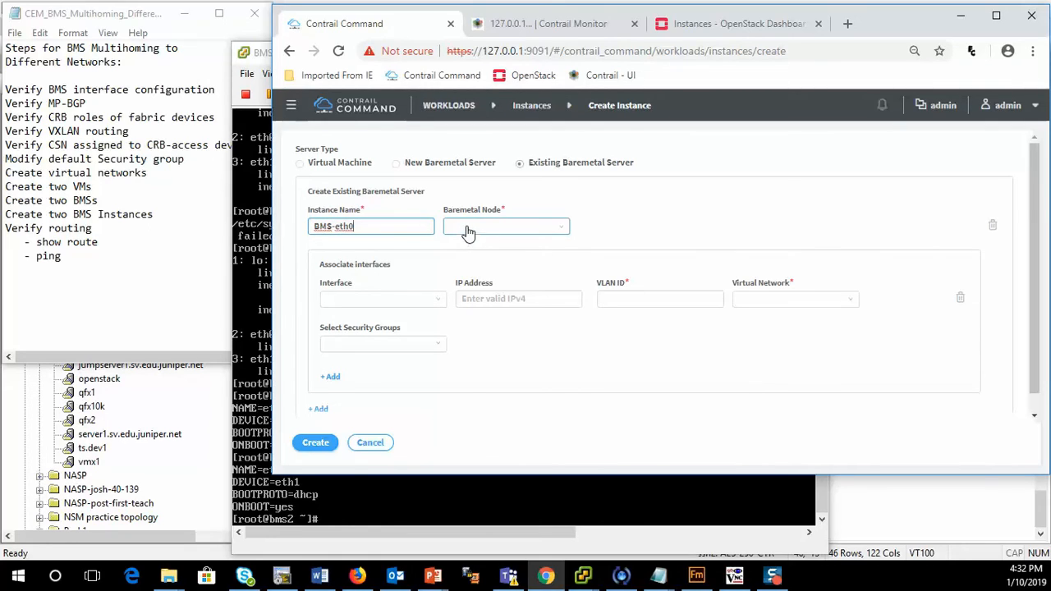
click(466, 228)
click(465, 247)
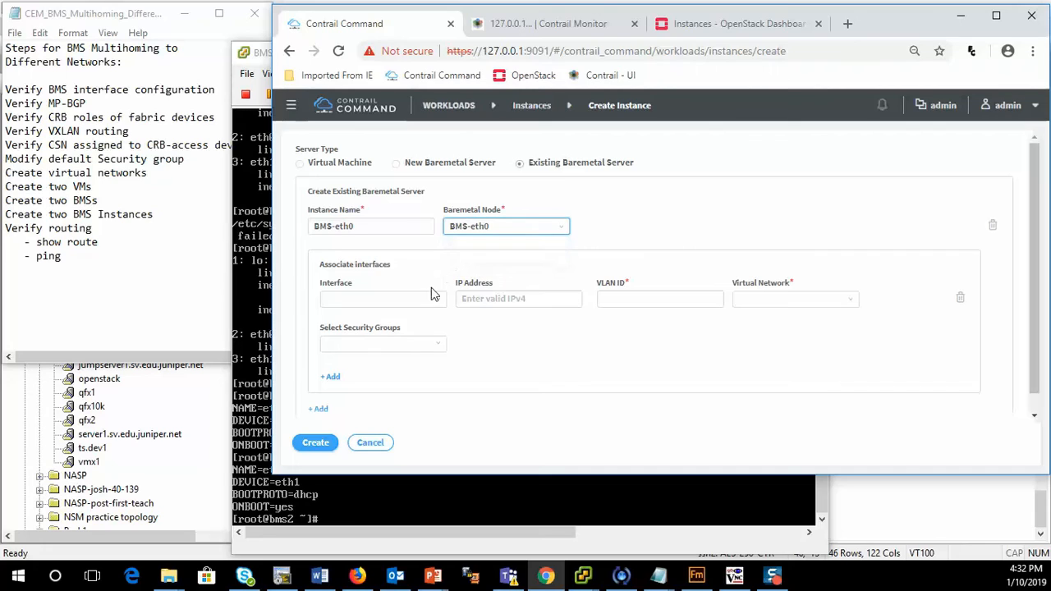
Associate the instance's eth0 interface with virtual network VNA using VLAN ID 0, leaving the IP address blank.
click(376, 300)
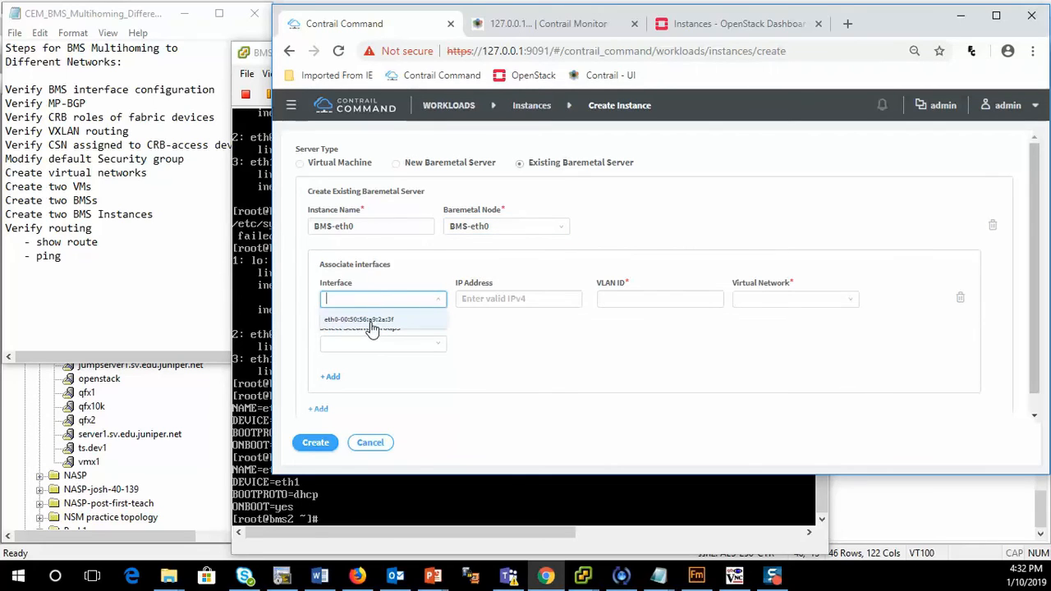
click(369, 321)
click(522, 301)
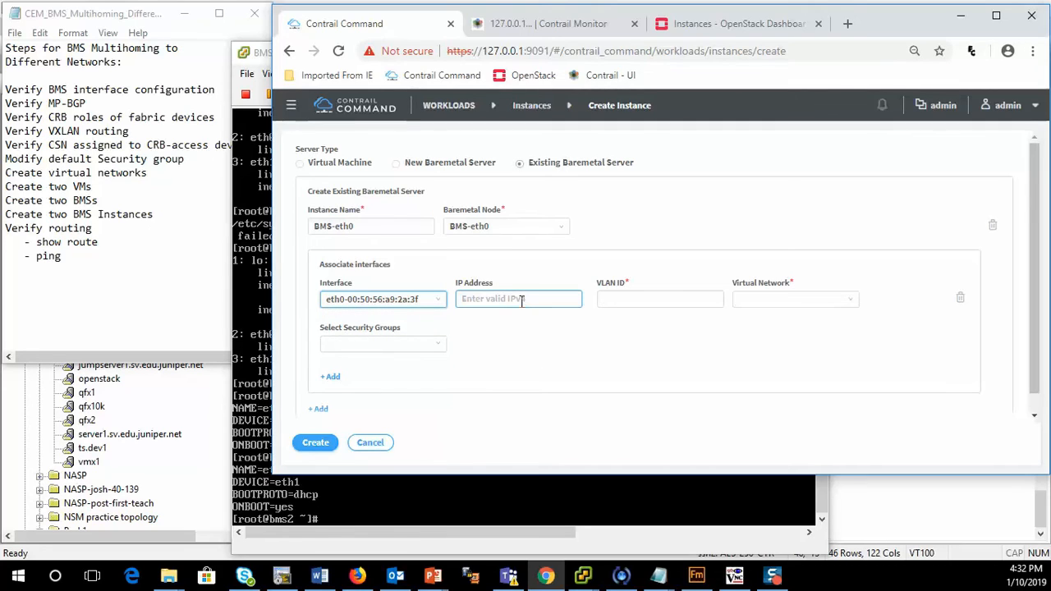
click(522, 300)
click(644, 300)
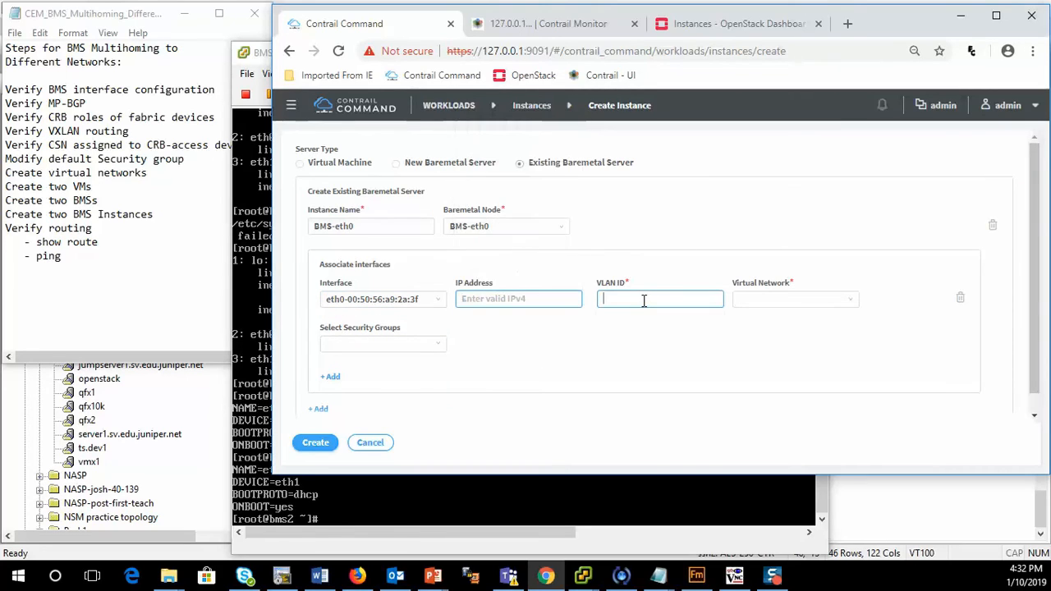
click(788, 300)
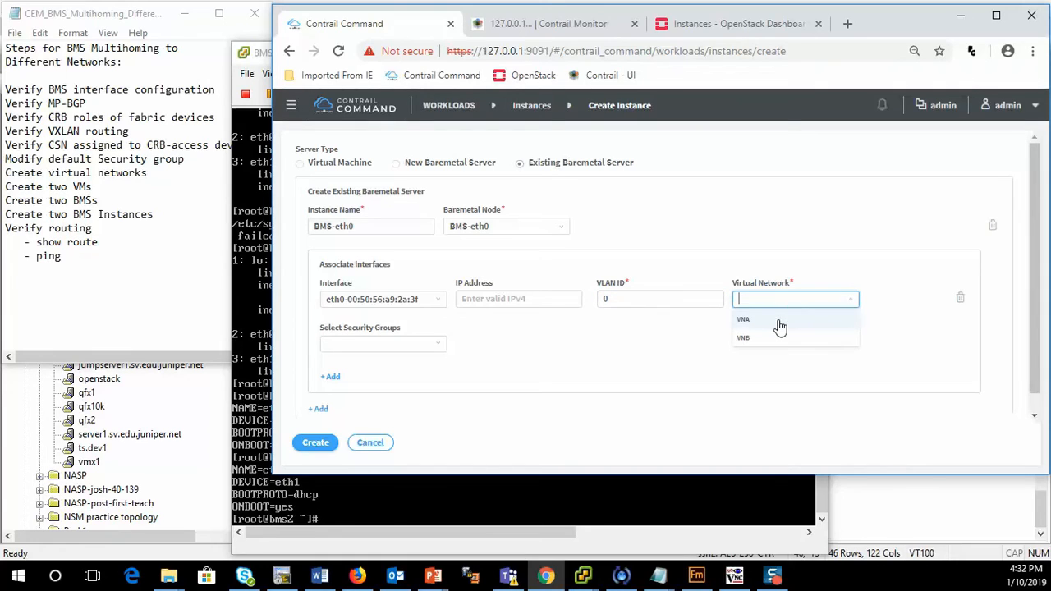
click(780, 327)
Apply the default security group to the interface and create the BMS-eth0 instance.
click(381, 344)
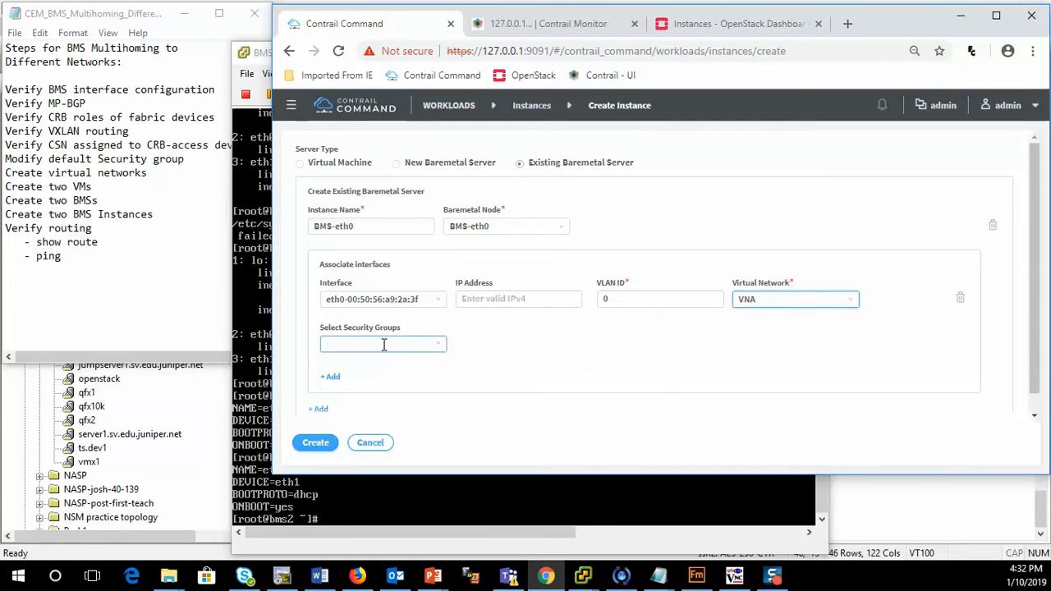
click(371, 365)
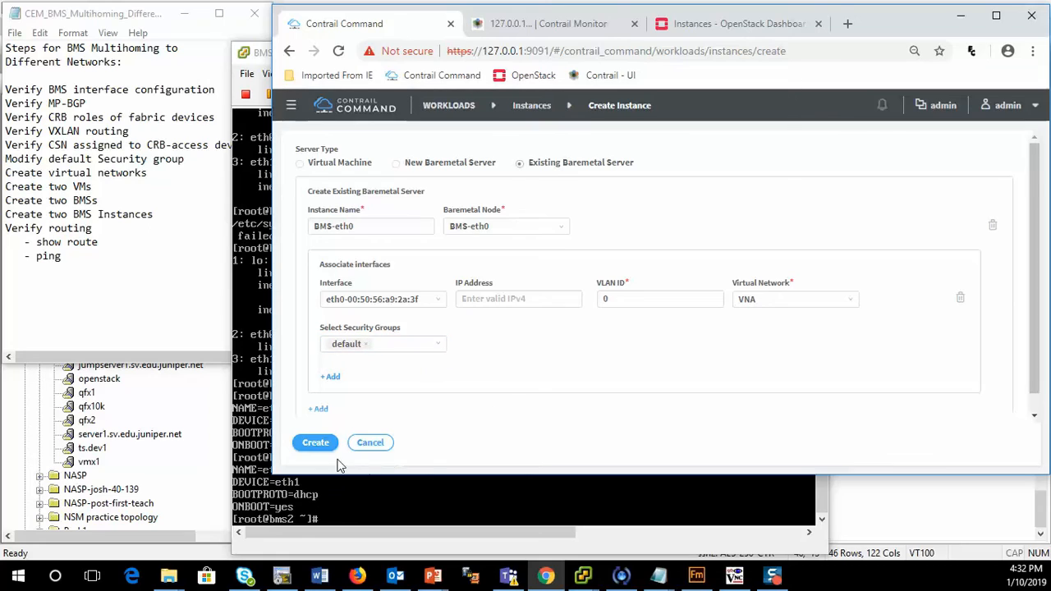
click(314, 448)
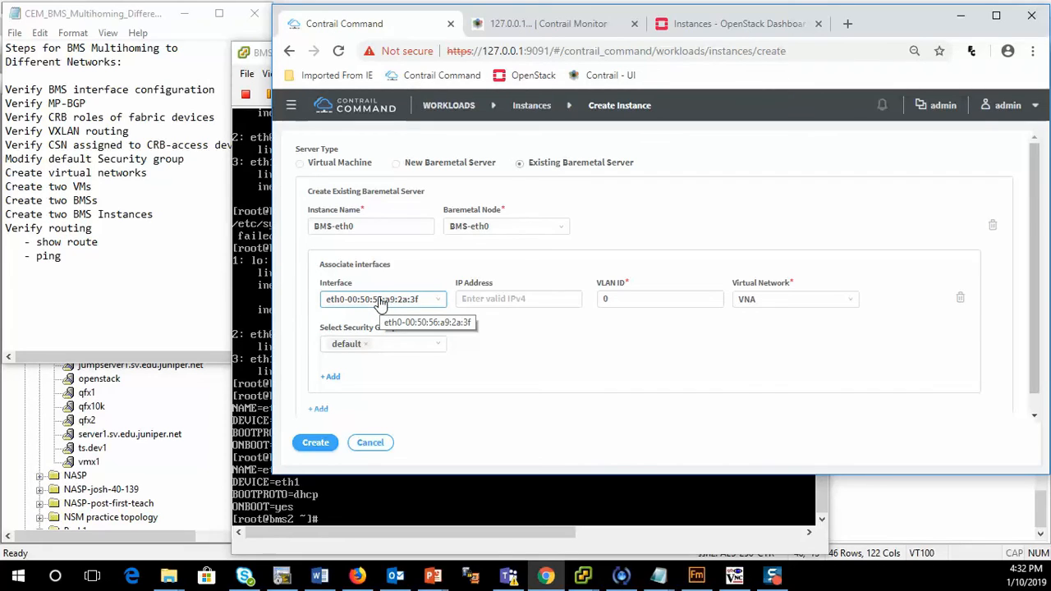
click(328, 446)
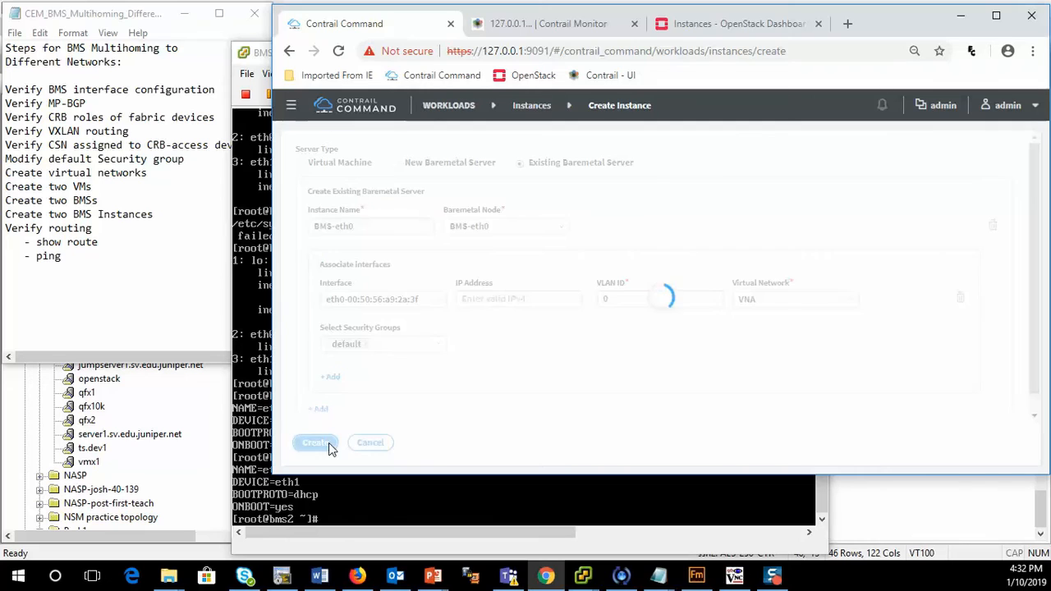
Switch to the control session in SecureCRT and follow /var/log/contrail/contrail-fabric-ansible-playbooks.log with tail -f.
click(899, 525)
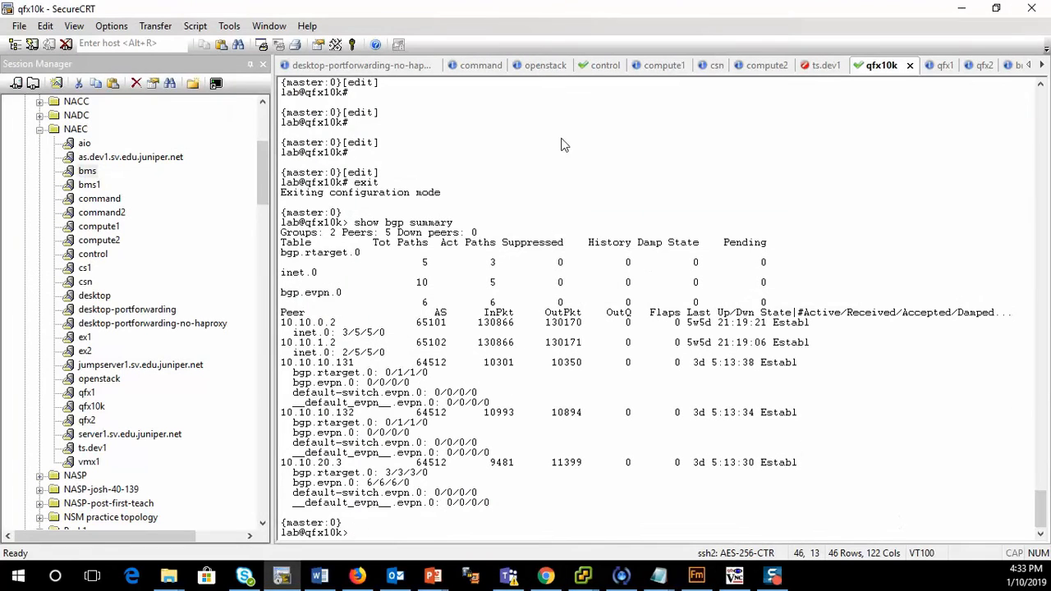
click(592, 66)
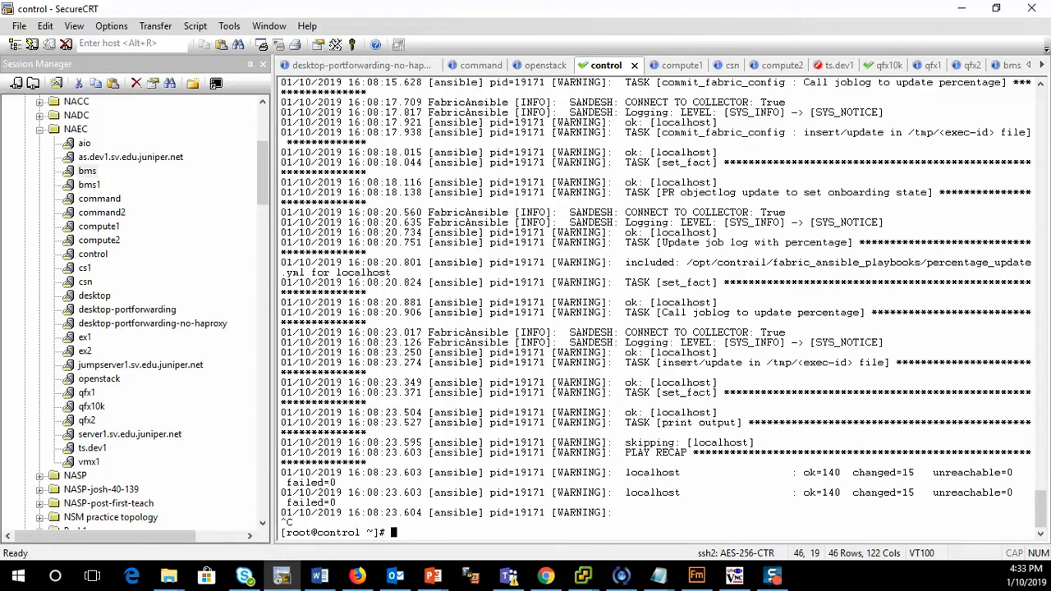
key(Return)
key(Return)
key(Return)
key(Return)
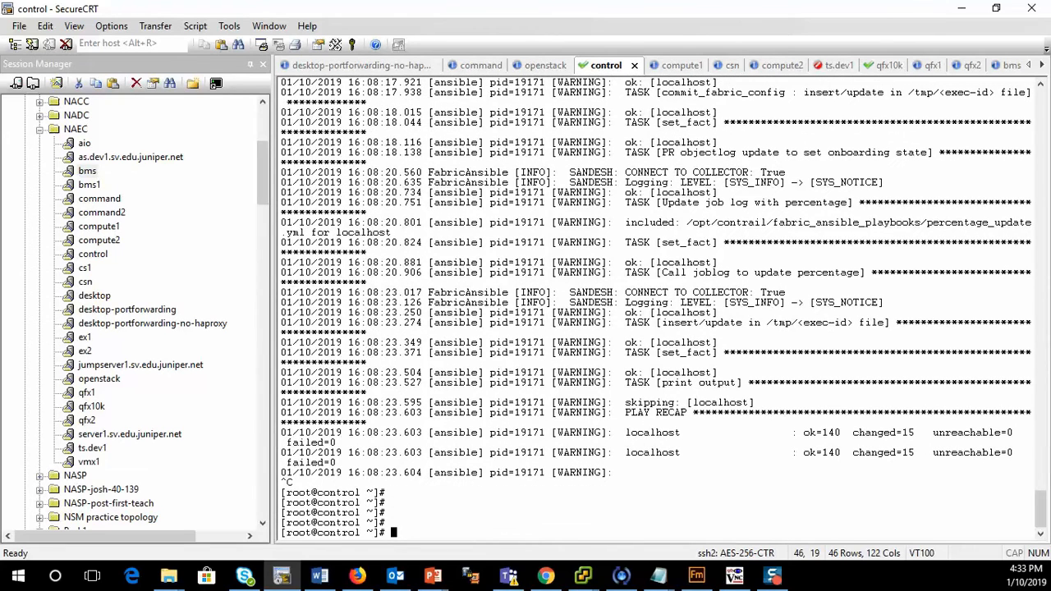
text(tail -f /var/log/contrail/contrail-fabric-ansible-playbooks.log)
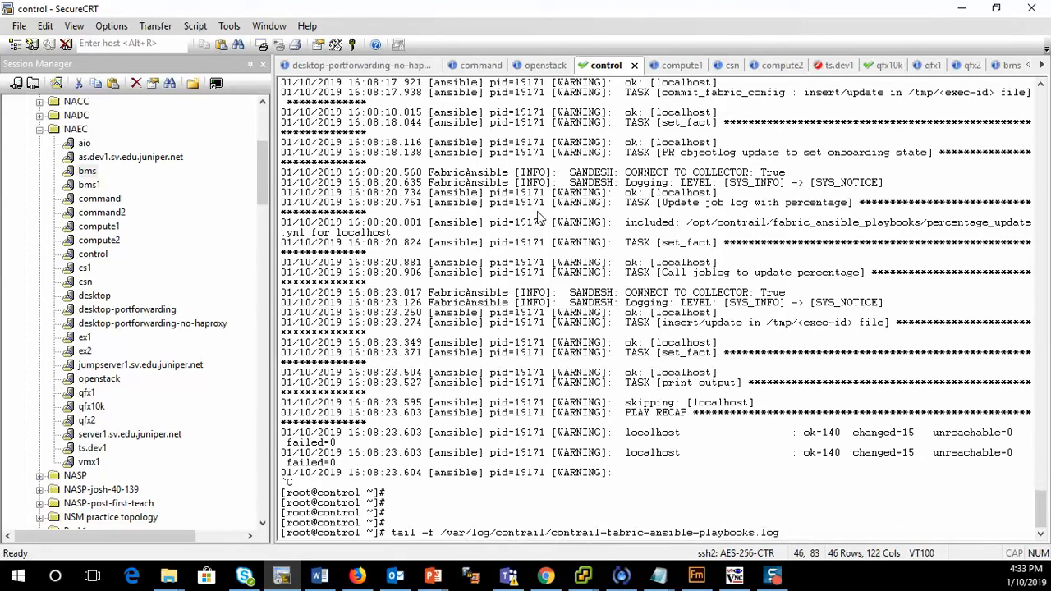
key(Return)
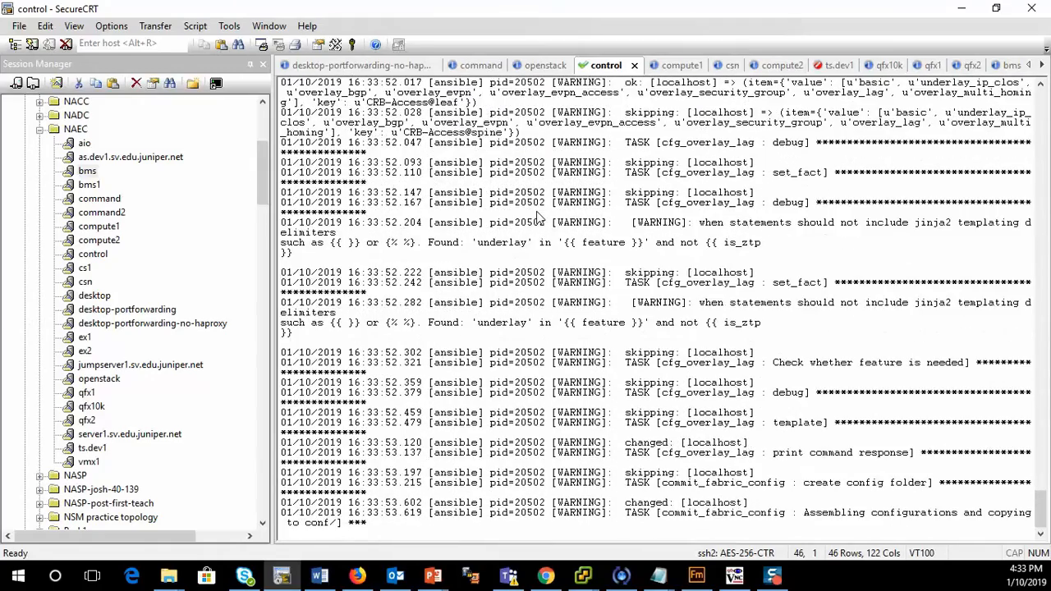
Check the BMS-eth0 instance's status in Contrail Command, then return to SecureCRT and examine the play recap in the playbook log.
click(545, 577)
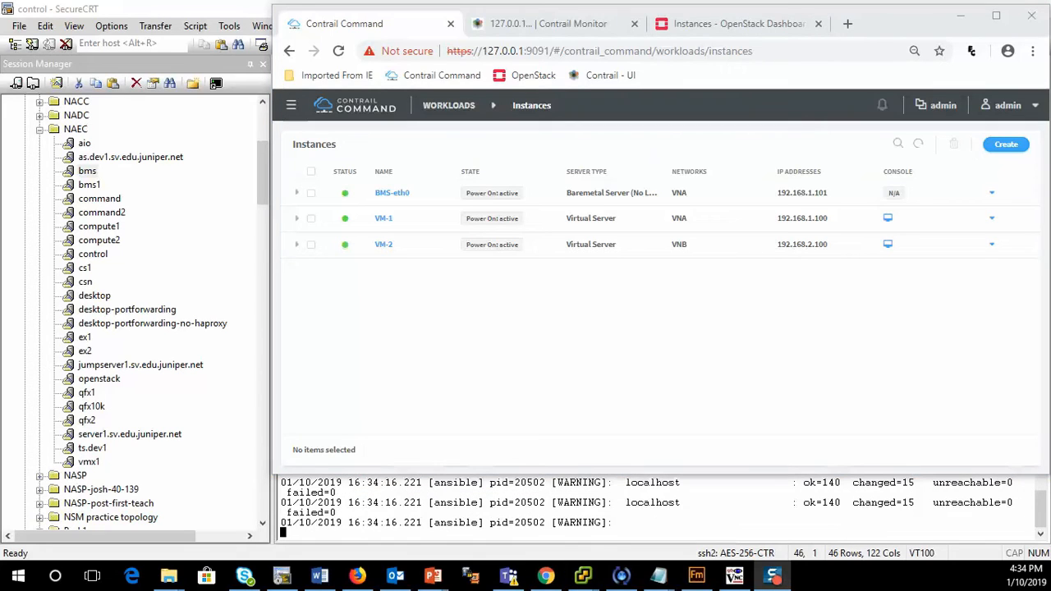
click(720, 500)
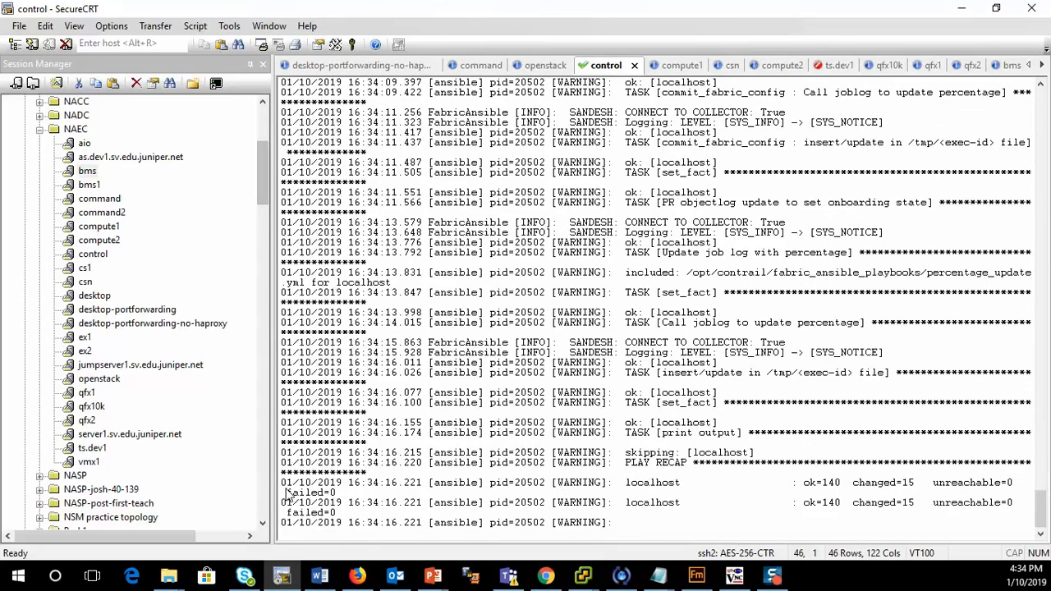
drag(283, 490, 378, 526)
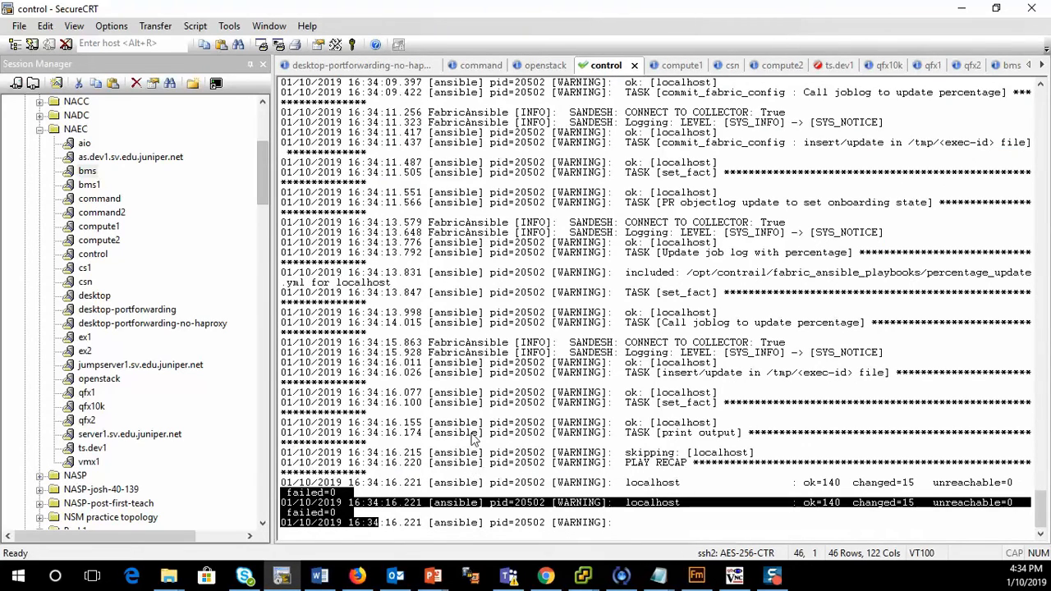
In the qfx1 session, run "show | compare rollback 1" and examine the vni-options block added under protocols evpn.
click(927, 65)
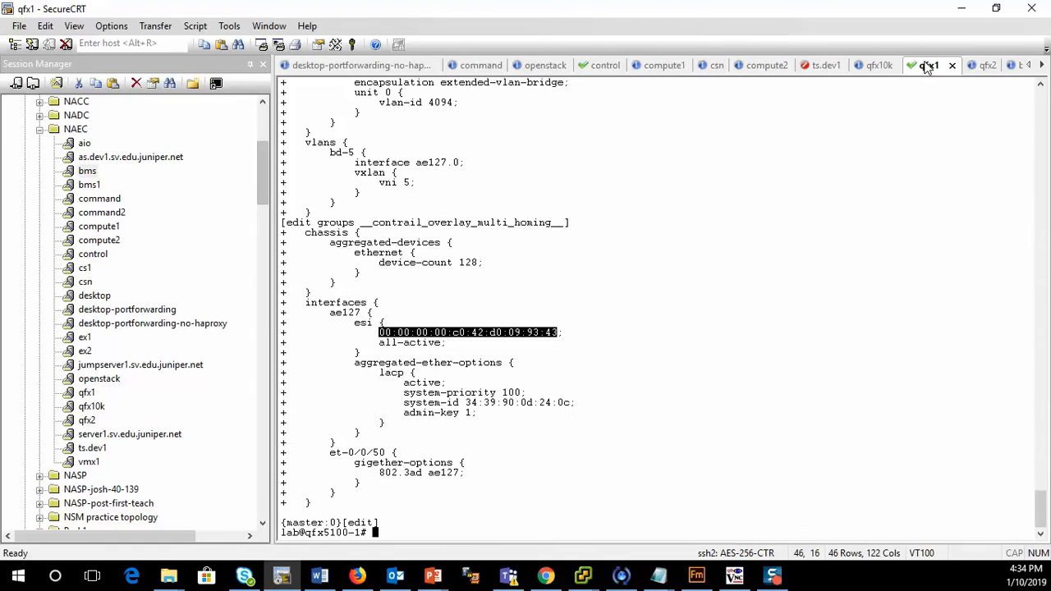
click(624, 281)
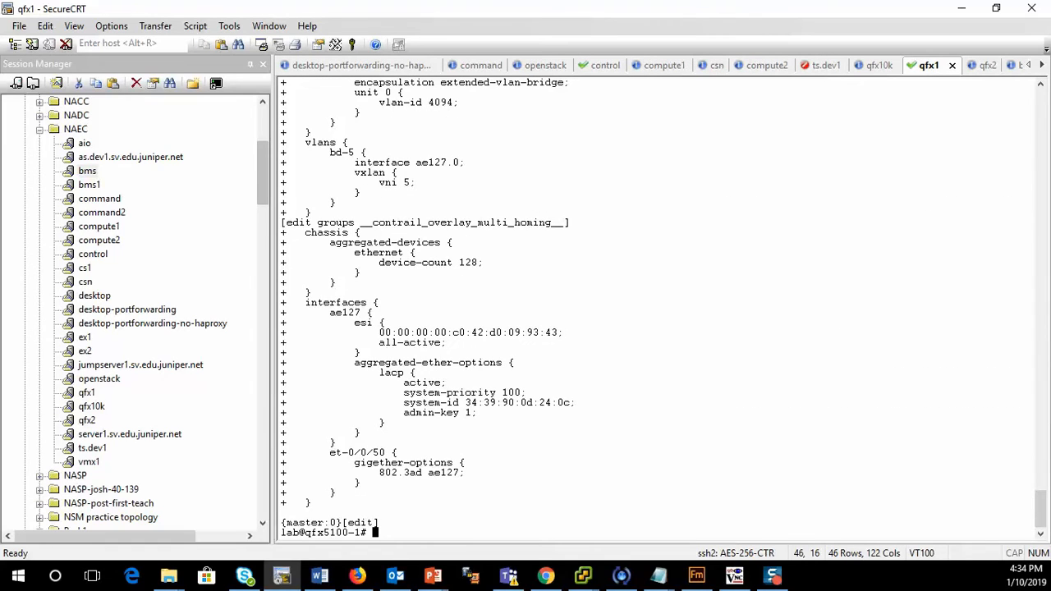
text(show | compare rollback )
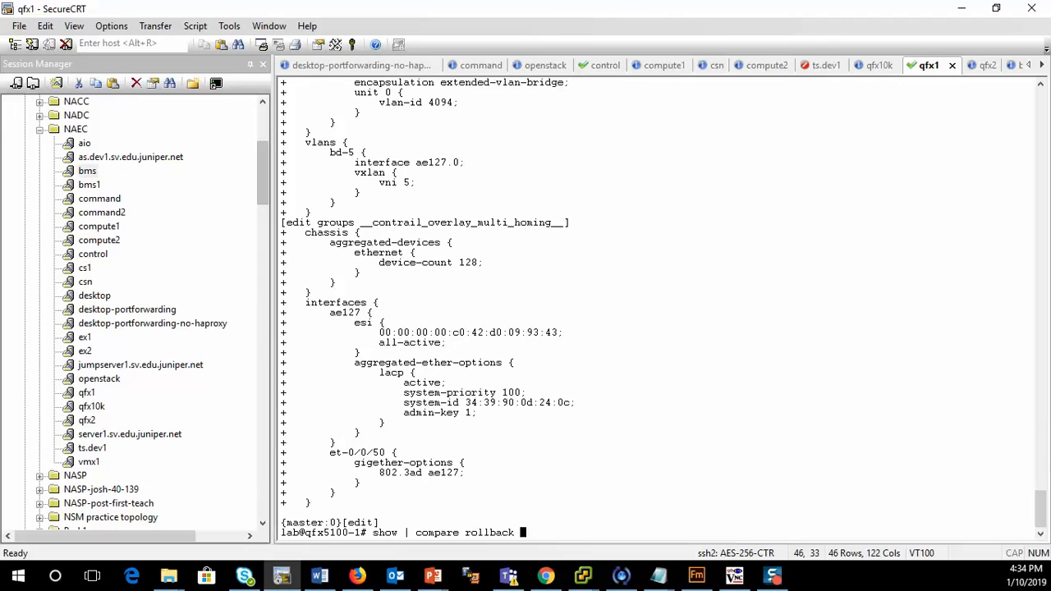
text(1)
key(Return)
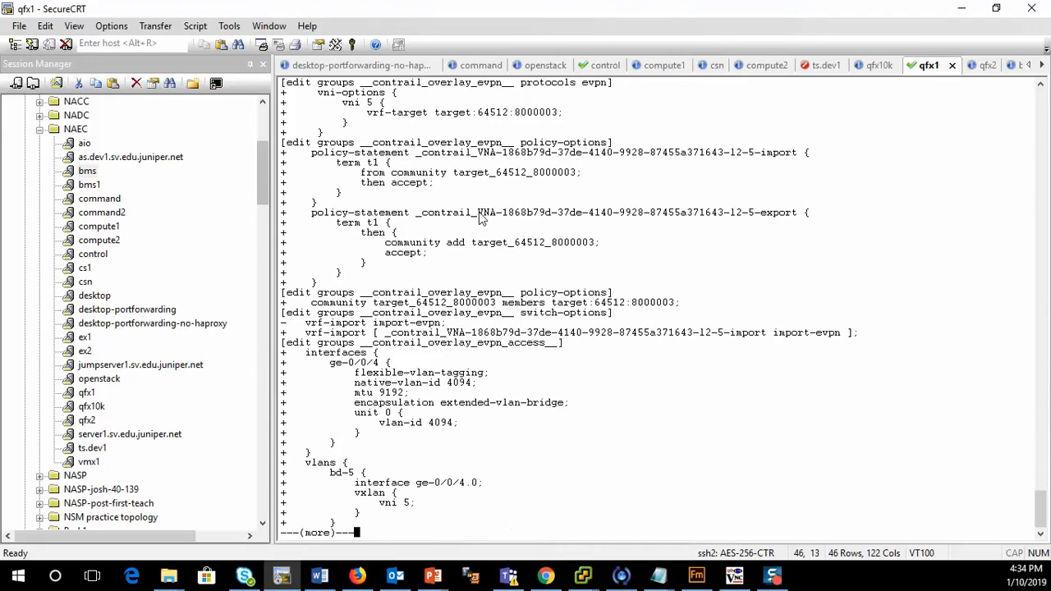
scroll(390, 133, up, 1)
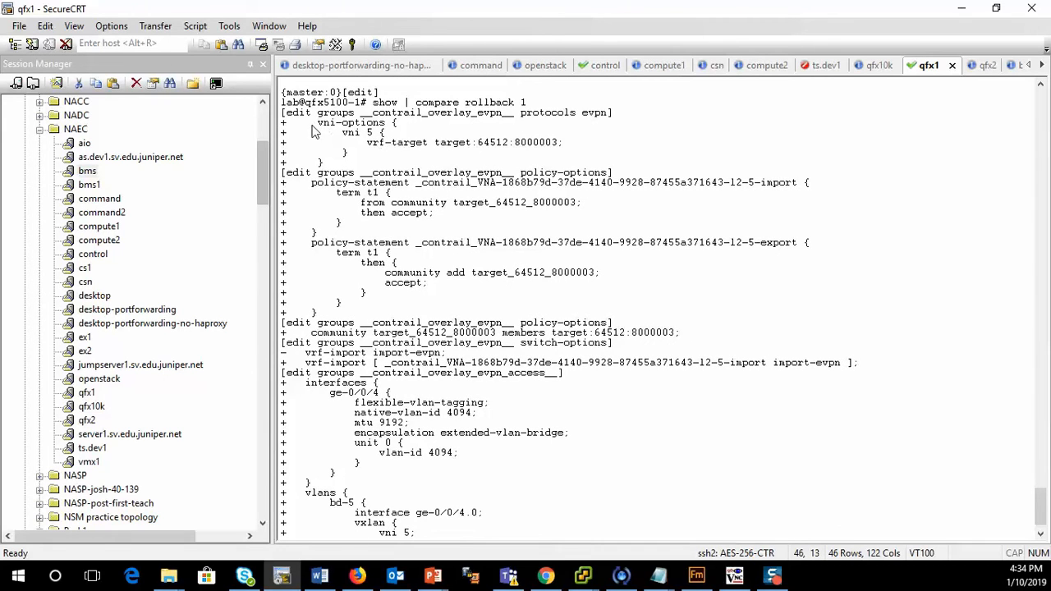
drag(288, 123, 415, 163)
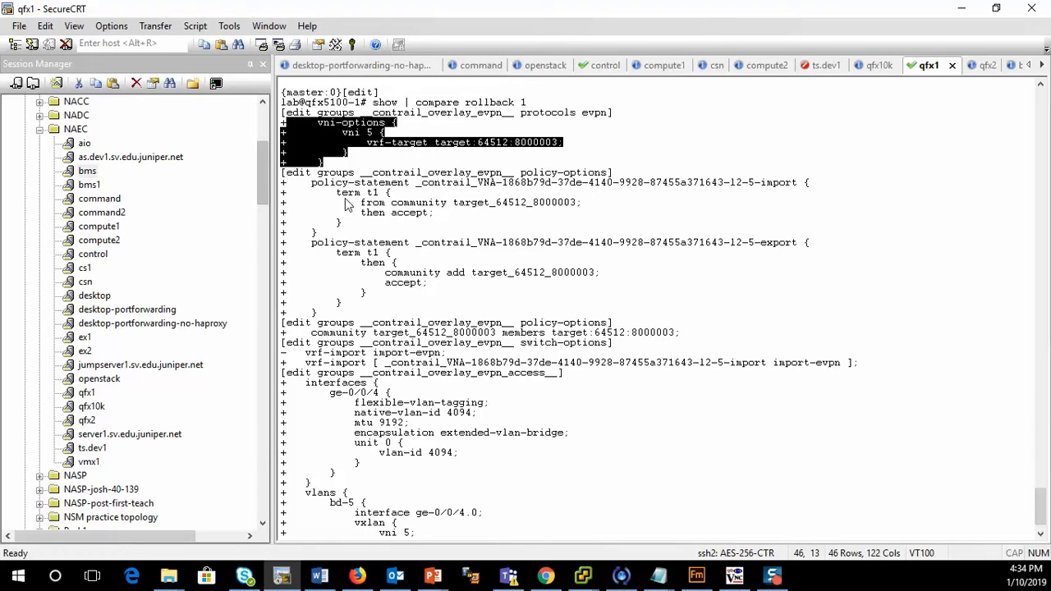
Examine the policy statements, ge-0/0/4 interface and bd-5 VLAN in the rest of the comparison, then consult the Bridging at the Leaf topology slide.
drag(336, 192, 496, 318)
scroll(496, 317, down, 1)
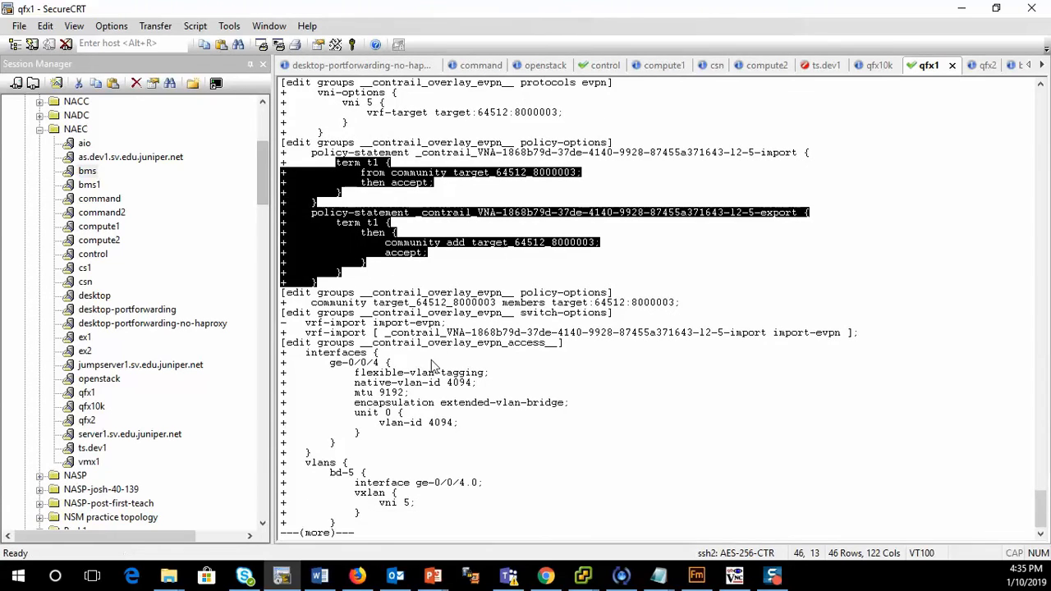
drag(307, 352, 549, 515)
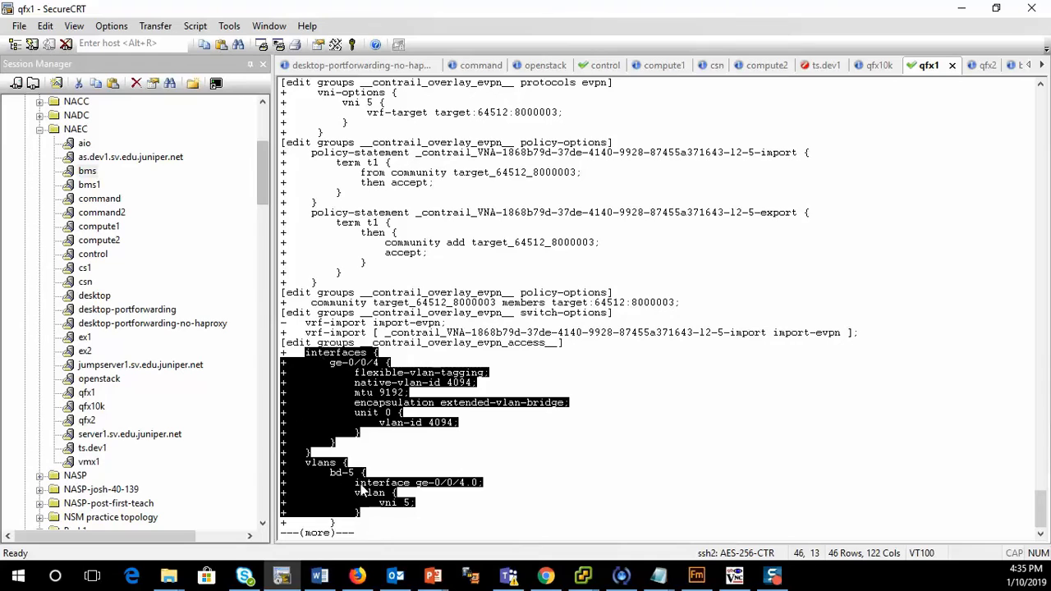
key(space)
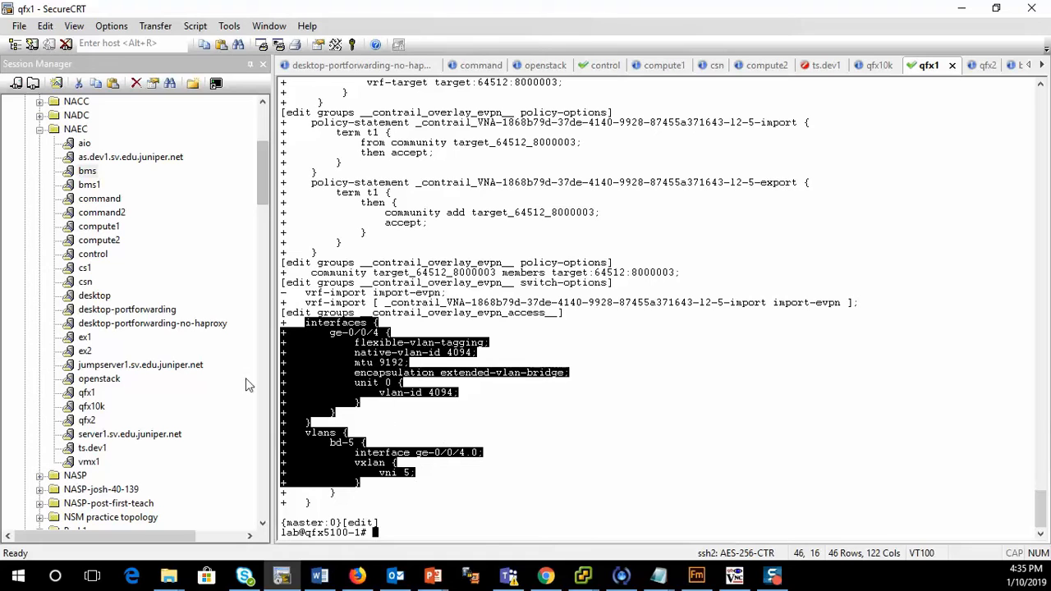
key(alt+Tab)
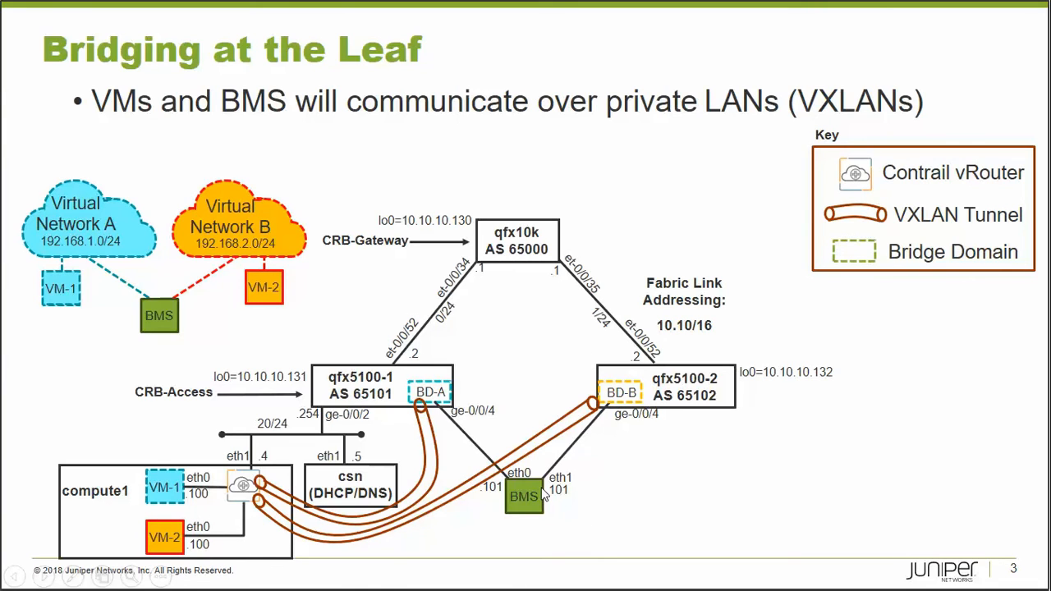
key(alt+Tab)
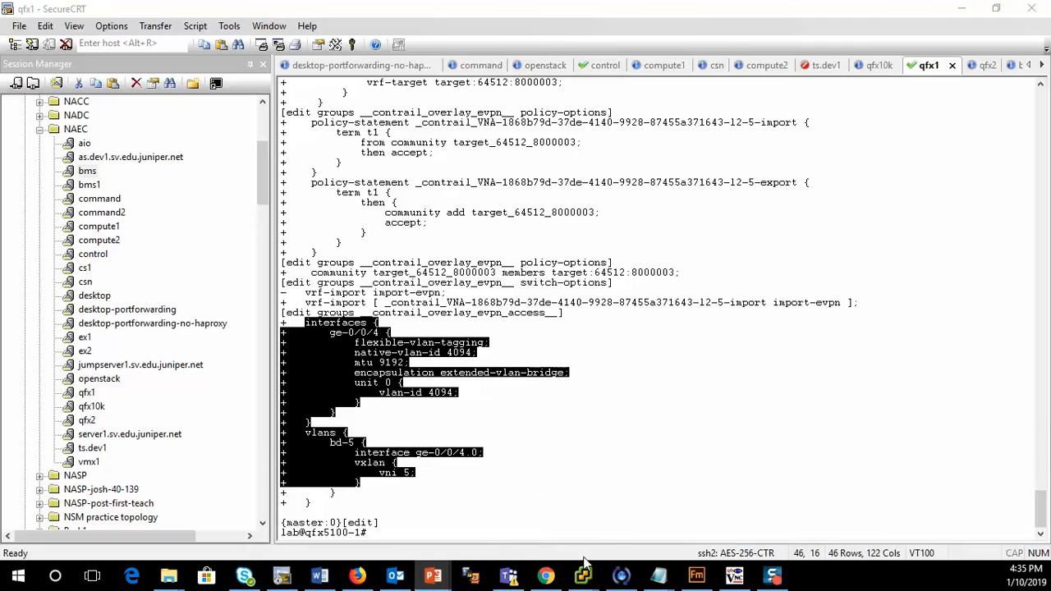
Switch to Contrail Command and start an Existing Baremetal Server instance named BMS-eth1 using the BMS-eth1 baremetal node.
click(545, 575)
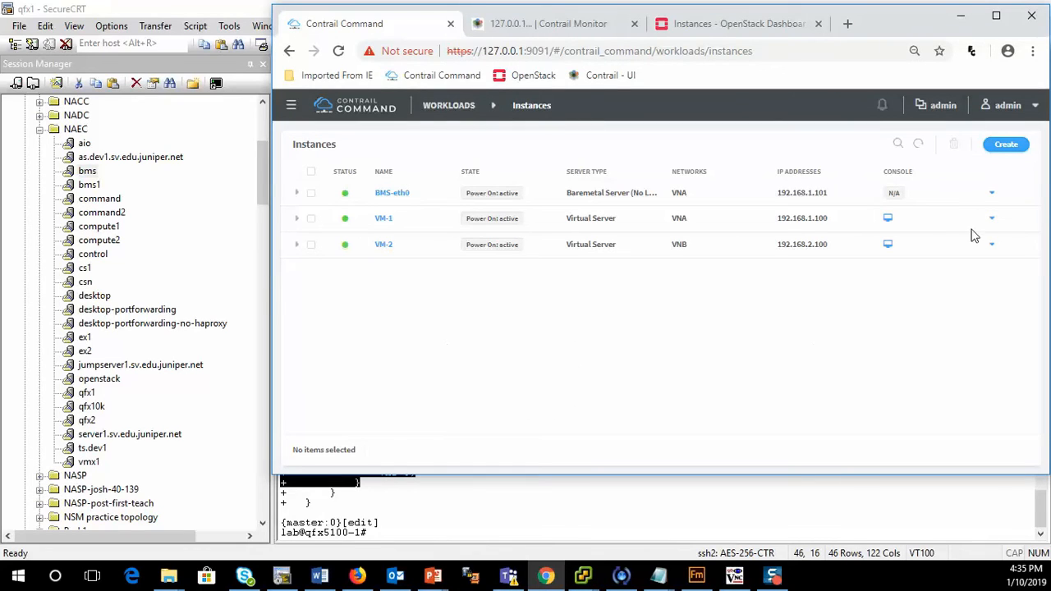
click(997, 147)
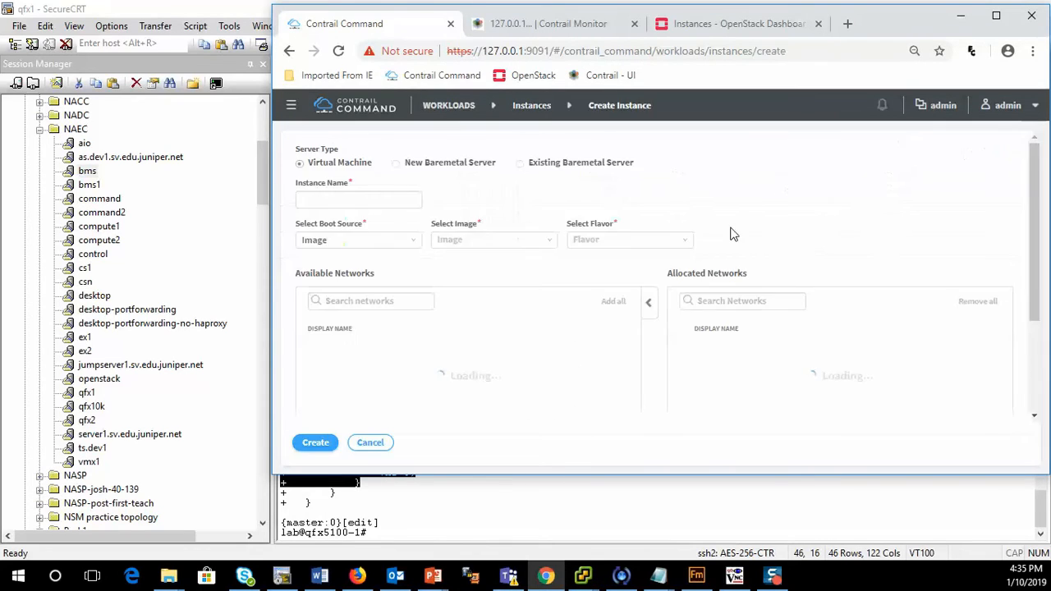
click(520, 163)
click(332, 229)
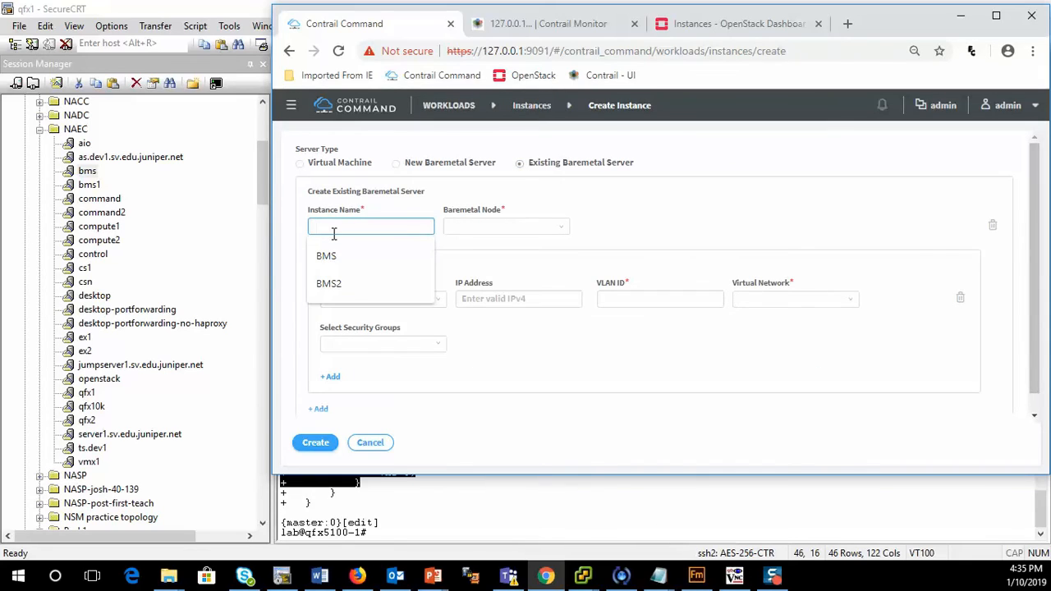
text(b)
key(BackSpace)
text(BMS-eth1)
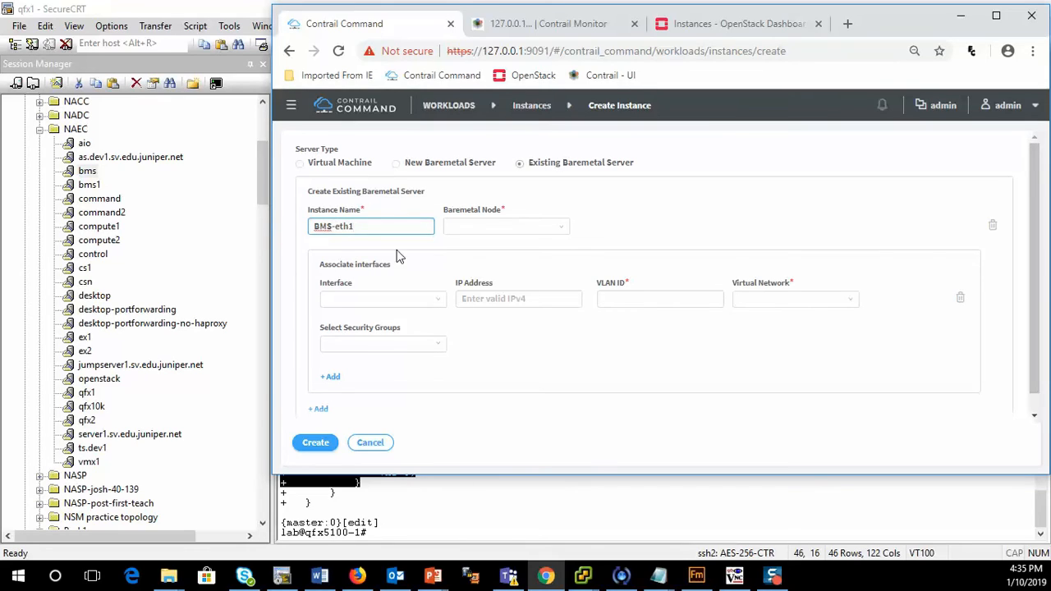
click(465, 229)
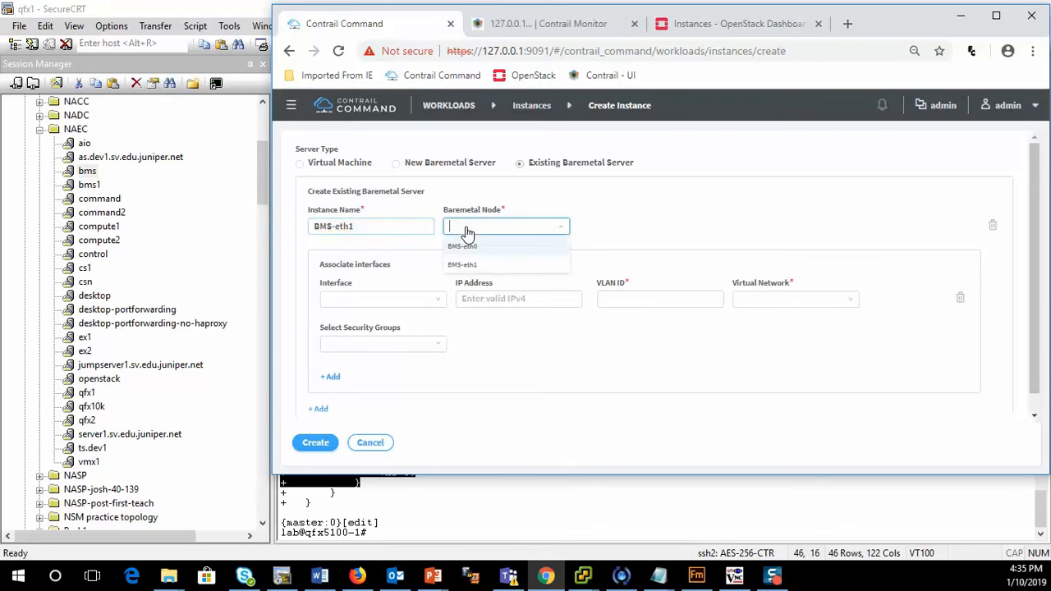
click(464, 266)
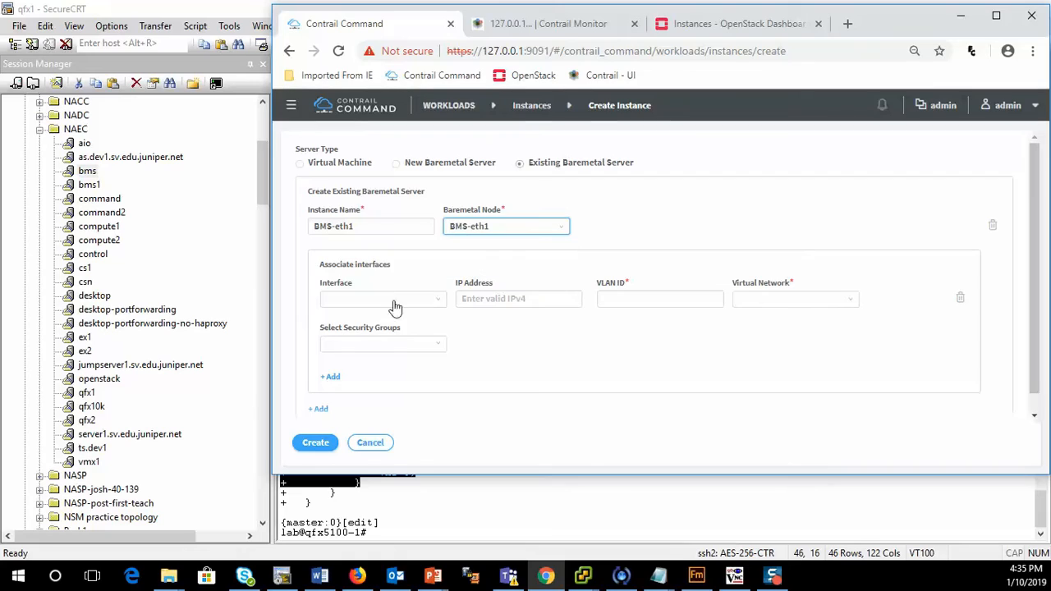
Associate the node's eth1 interface with VLAN ID 0 and the VNB virtual network, leaving the IP address blank.
click(351, 300)
click(353, 320)
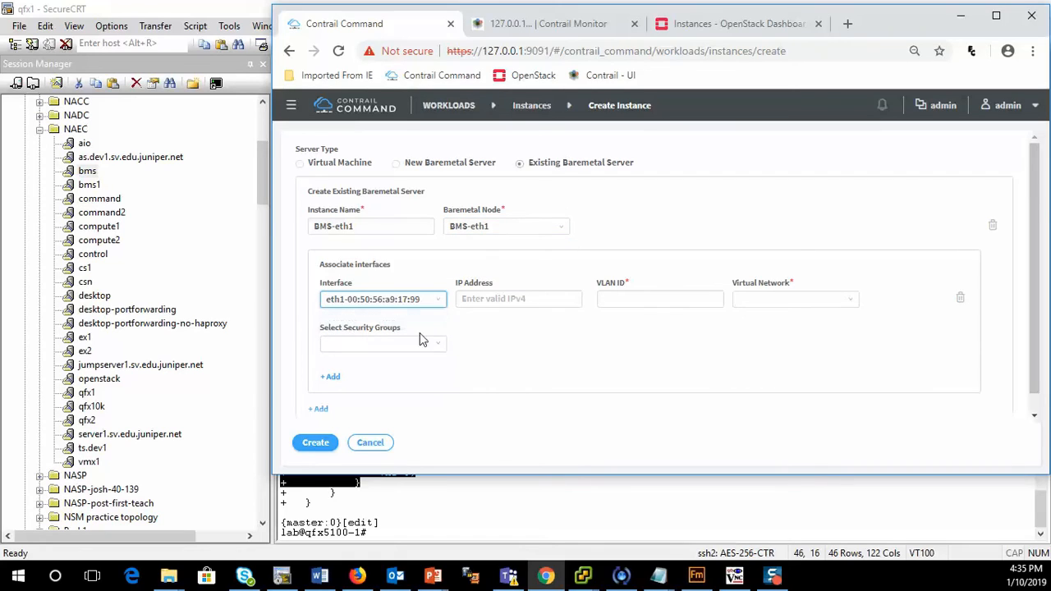
click(496, 300)
click(634, 300)
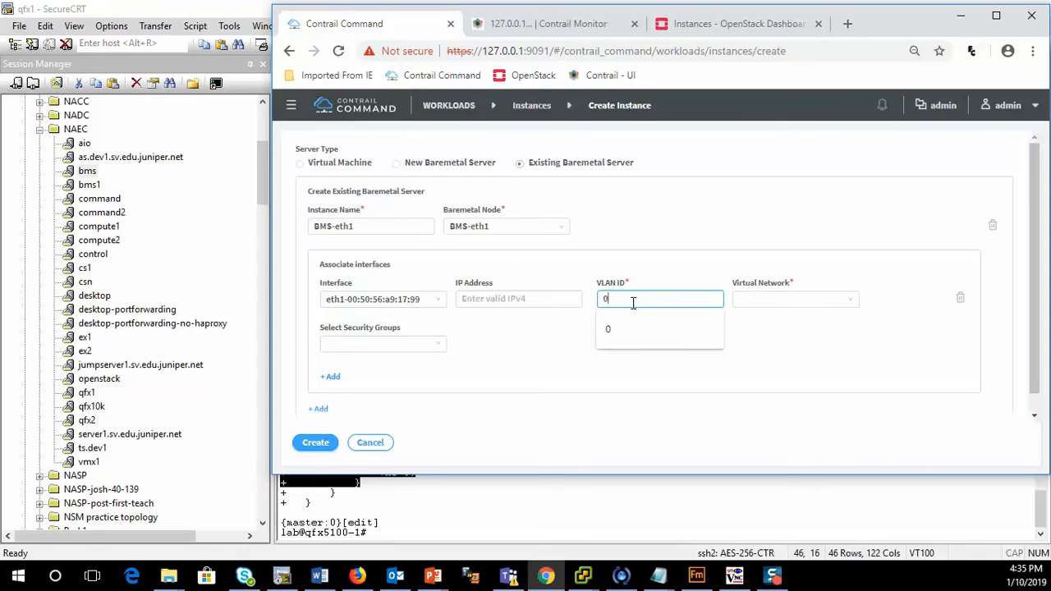
click(793, 400)
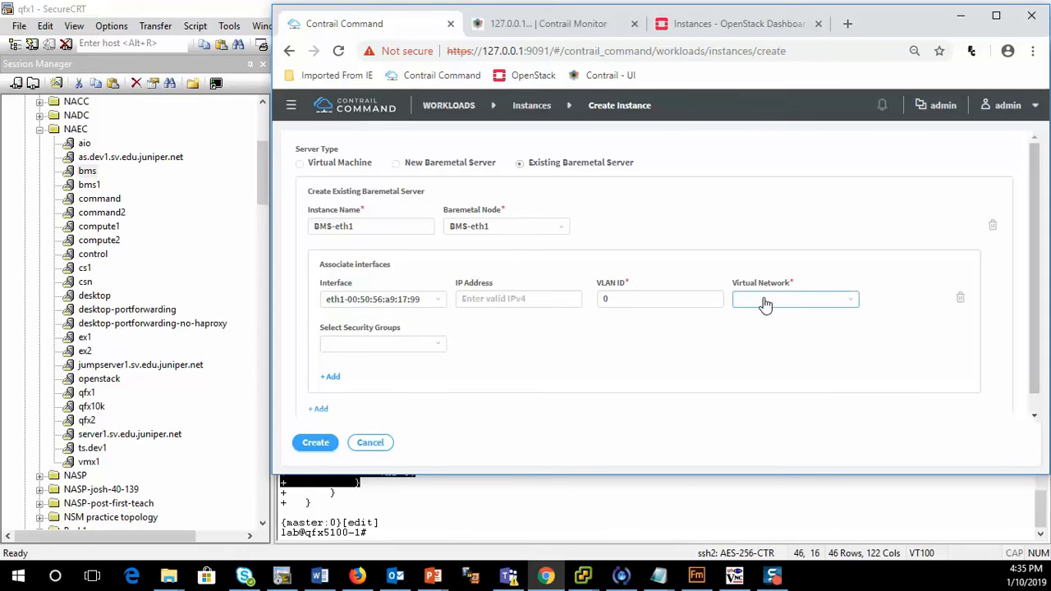
click(763, 302)
click(758, 336)
Assign the default security group to the eth1 interface and create the BMS-eth1 instance.
click(367, 345)
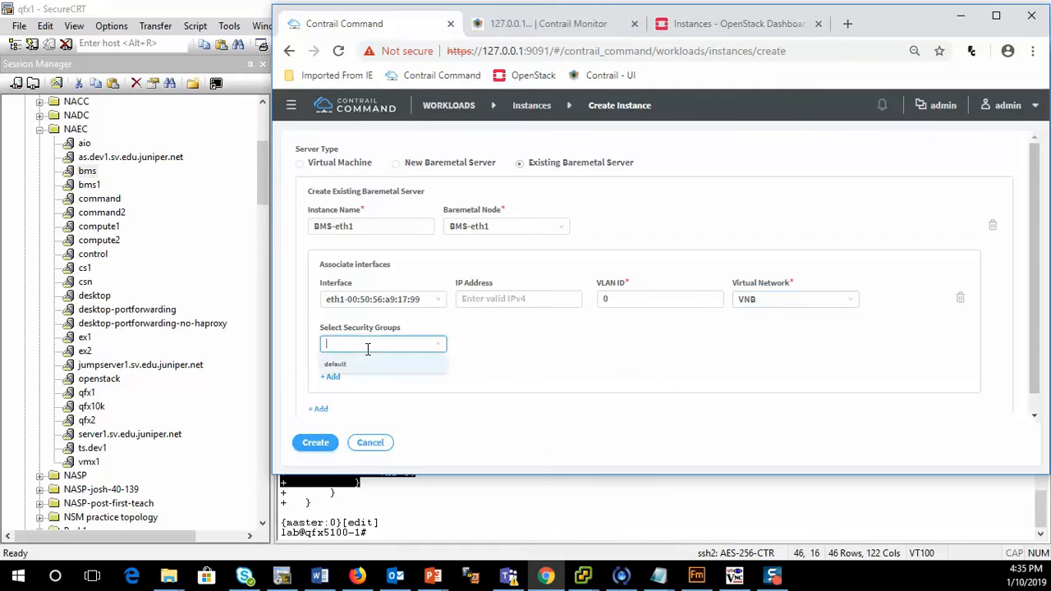
click(362, 366)
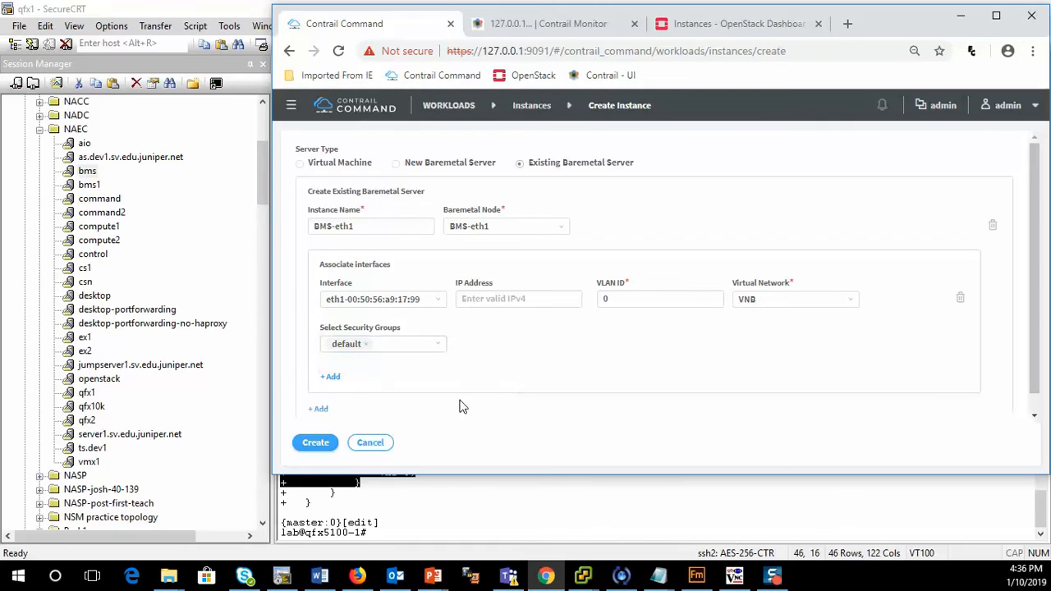
click(326, 447)
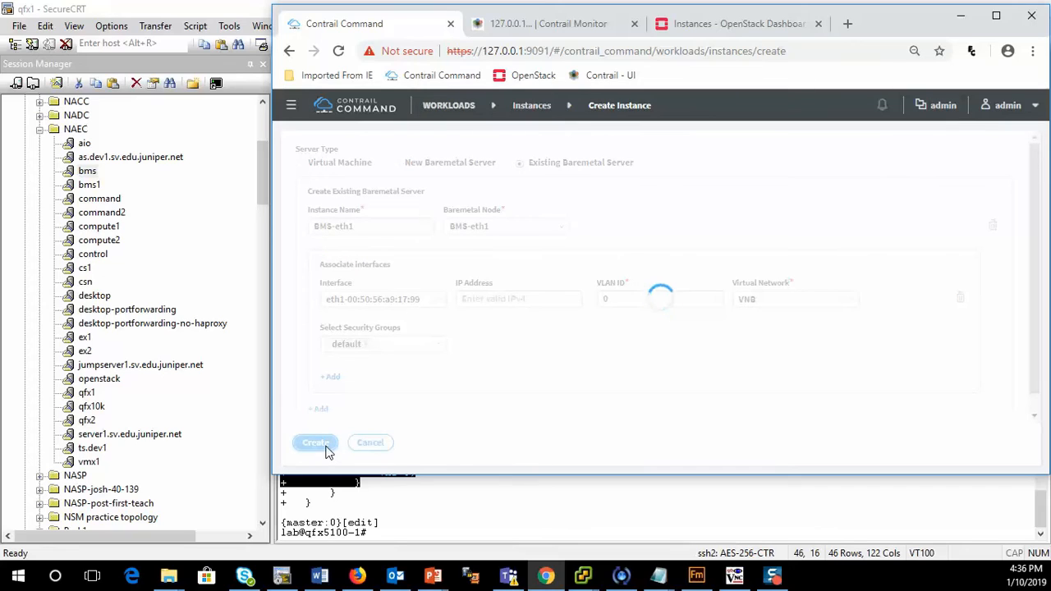
Return to the control session in SecureCRT and restart "tail -f /var/log/contrail/contrail-fabric-ansible-playbooks.log" to follow the playbook run.
click(584, 516)
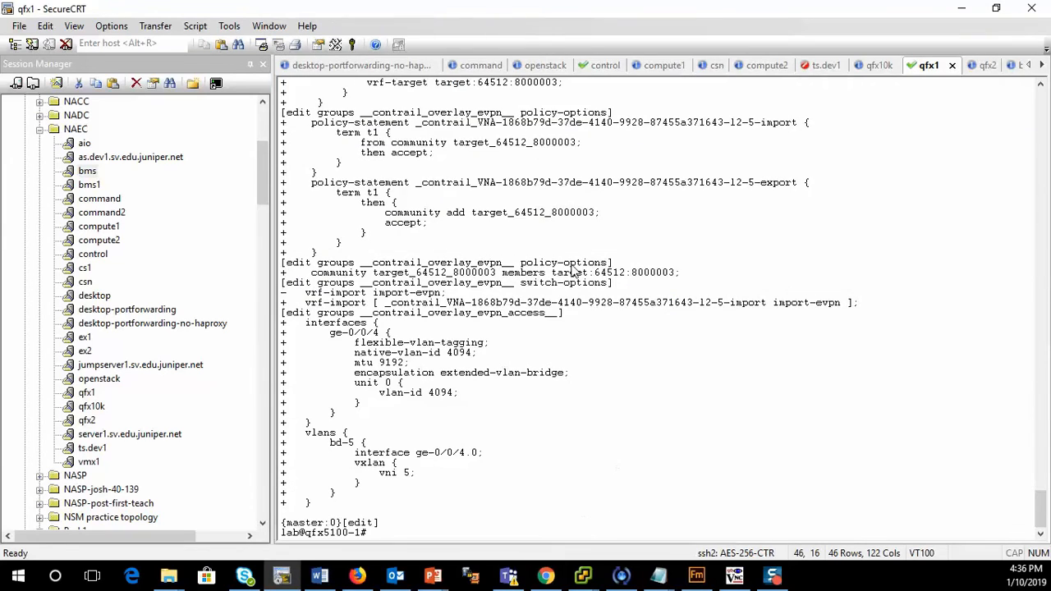
click(606, 69)
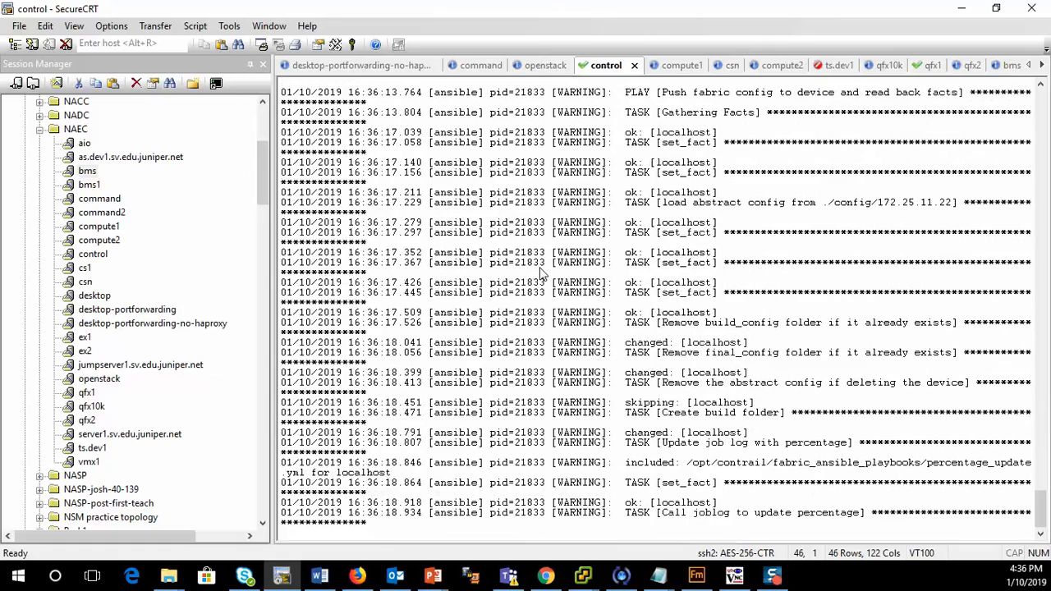
key(ctrl+c)
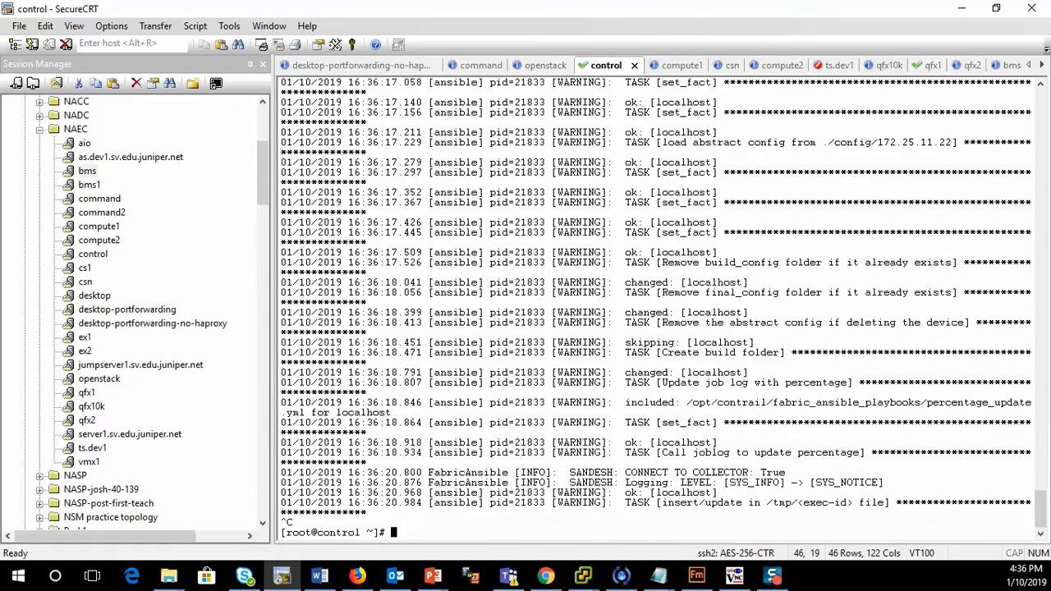
key(Up)
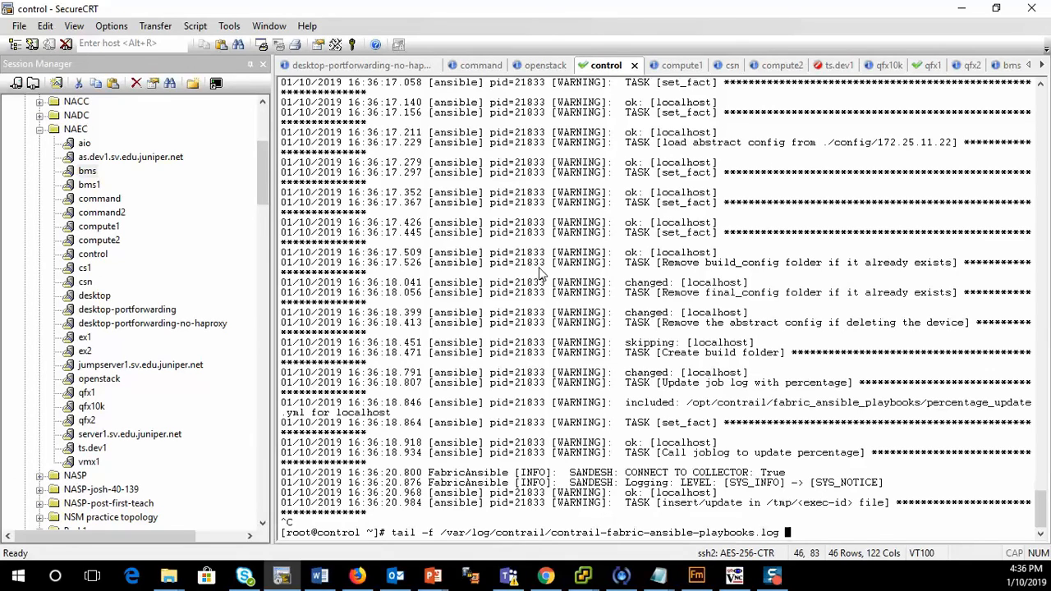
key(Return)
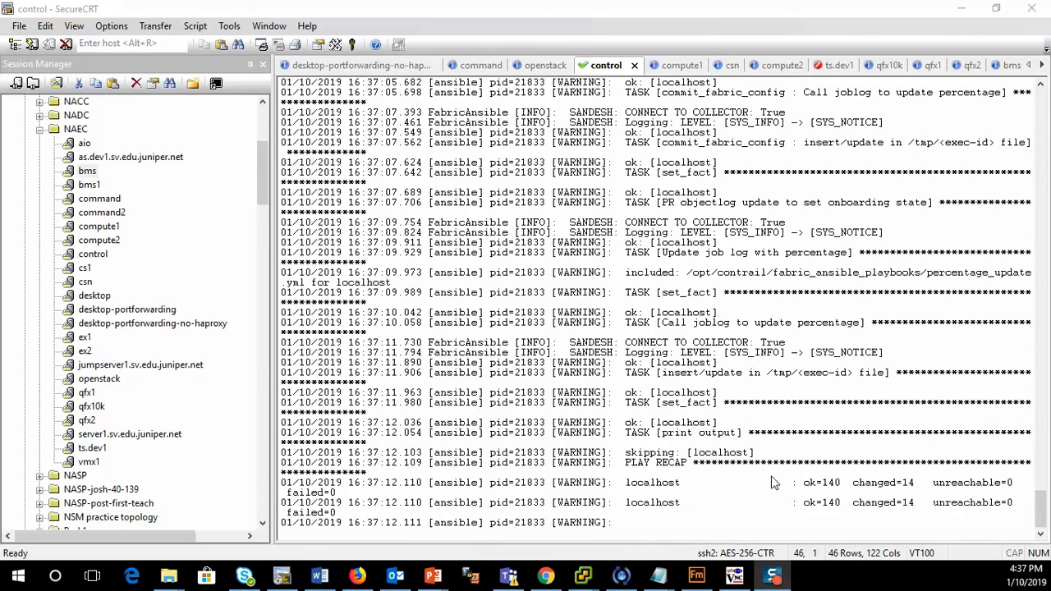
In the qfx2 session, run "show | compare rollback 1" and examine the vni-options, ge-0/0/4 interface and VLAN changes.
click(965, 70)
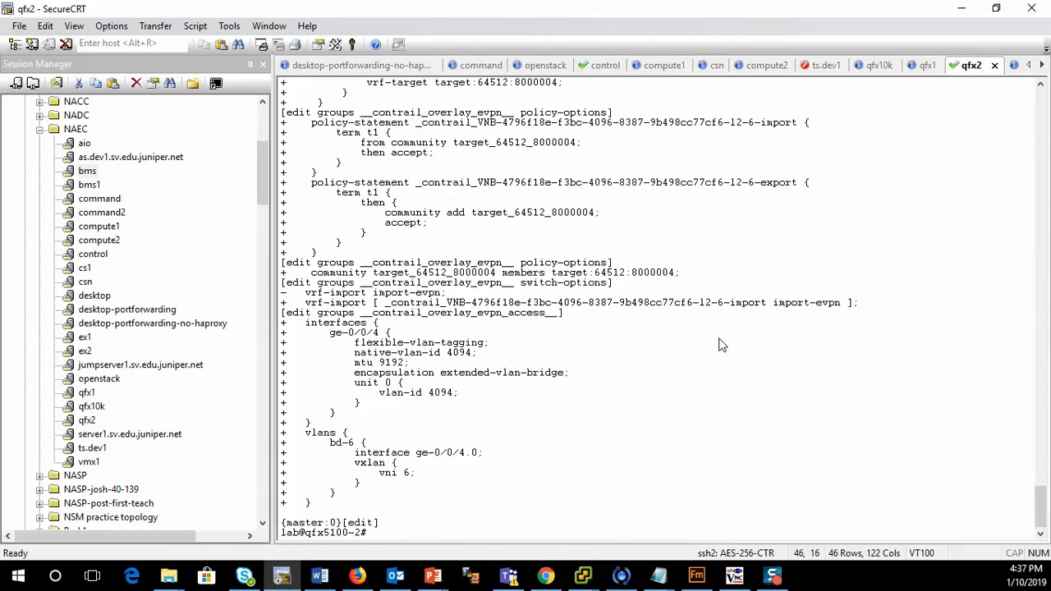
text(show | compare rollback 1)
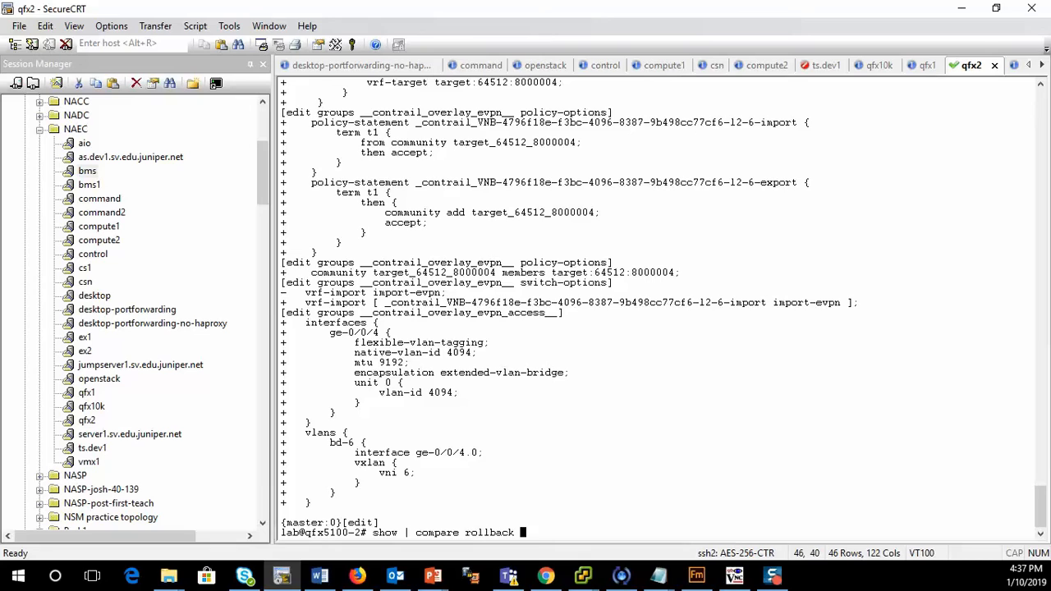
key(Return)
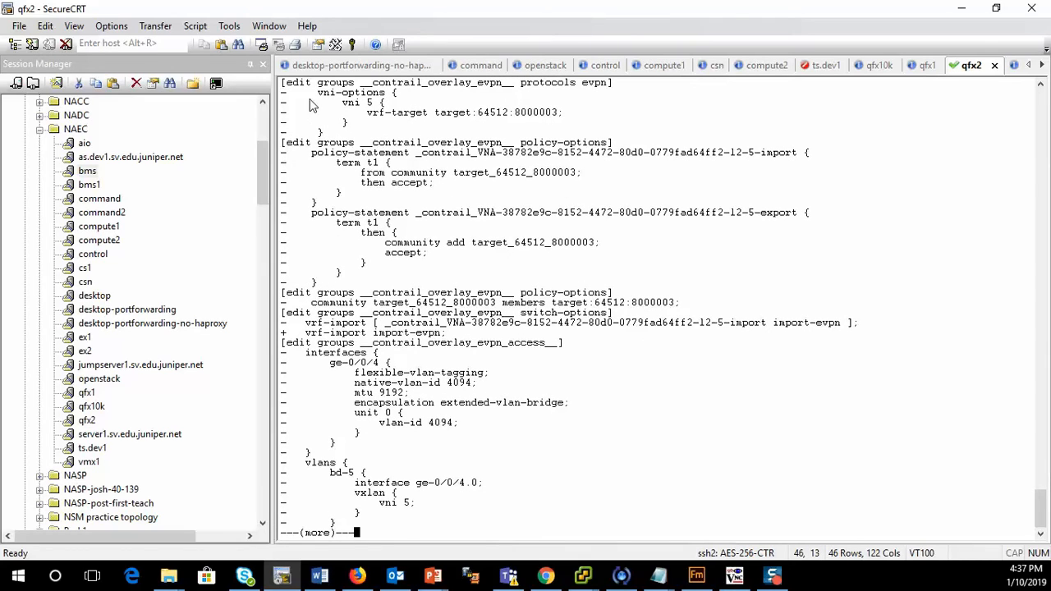
drag(307, 103, 498, 138)
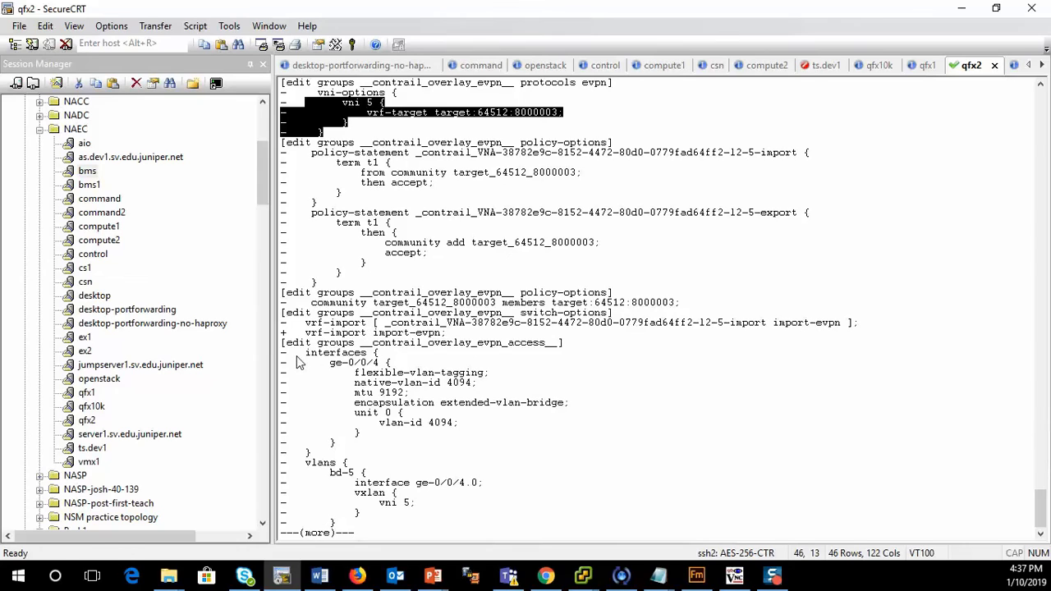
drag(297, 359, 551, 523)
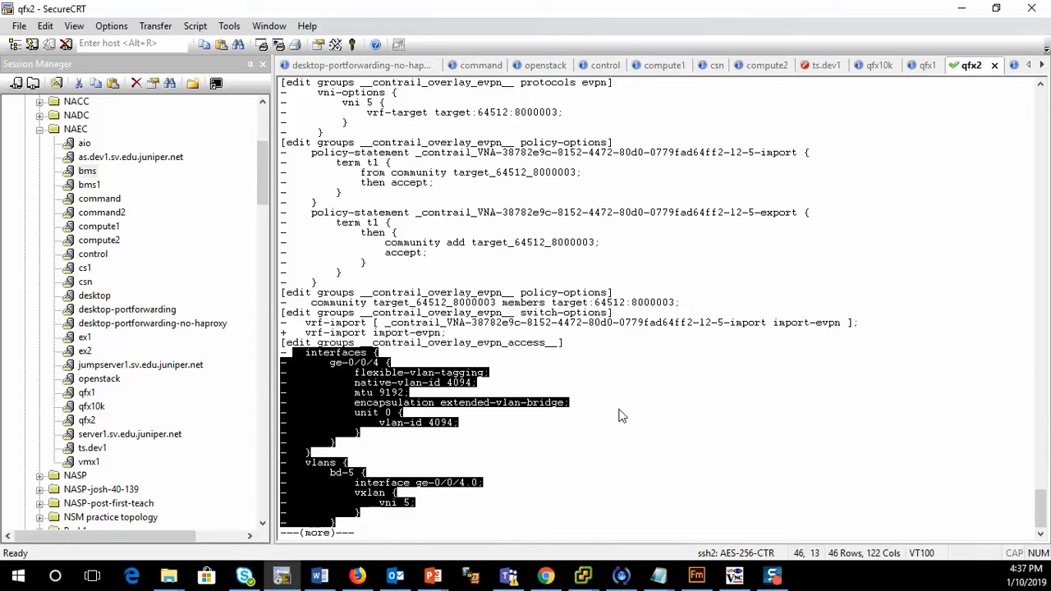
key(space)
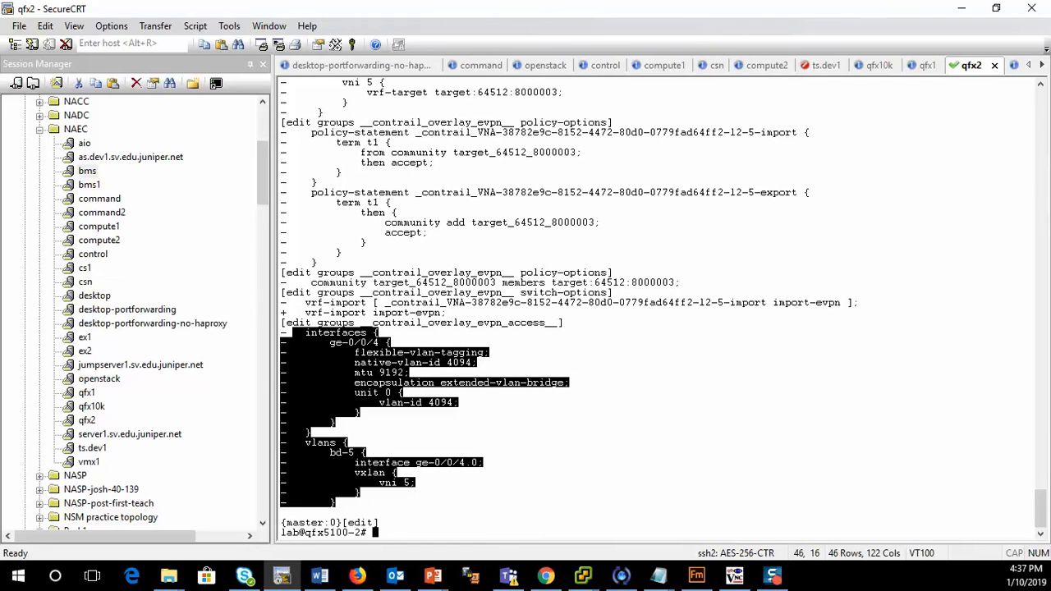
Check the instances list in Contrail Command, then switch to the BMS2-naec-will VM console and run "ip addr".
click(585, 578)
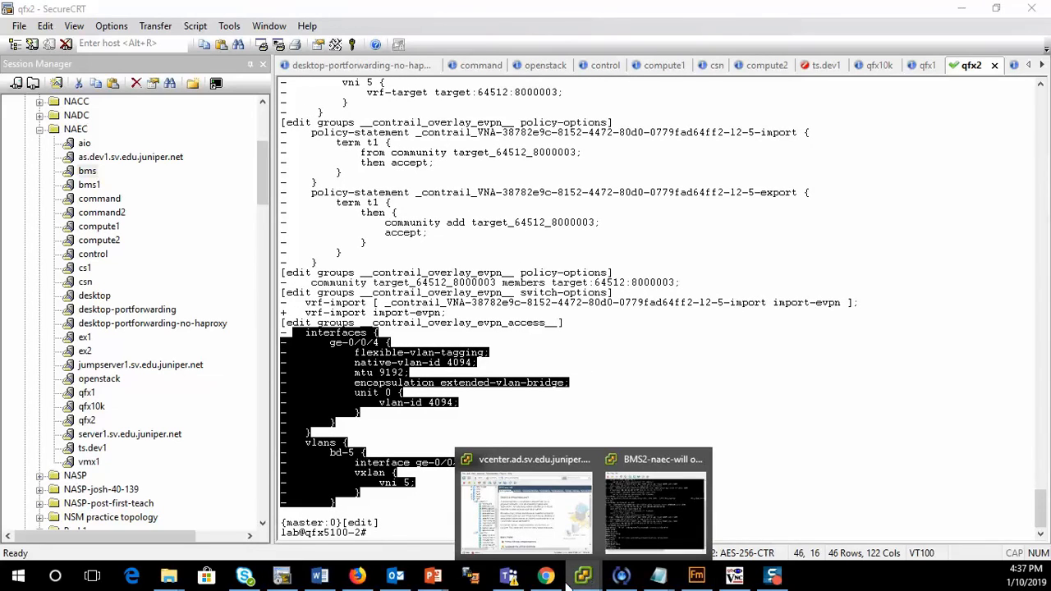
click(549, 578)
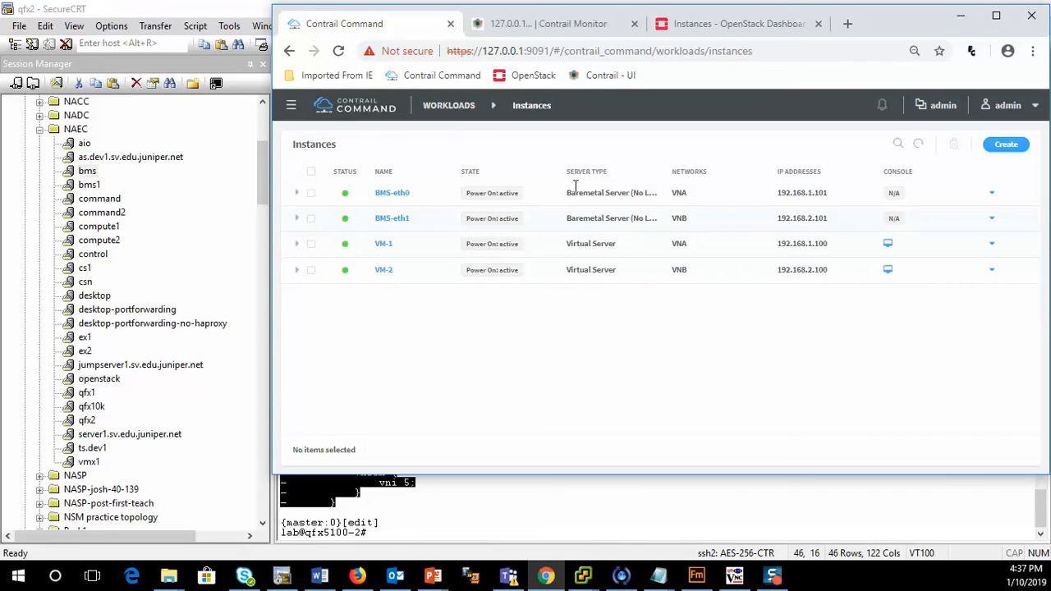
mouse_move(584, 577)
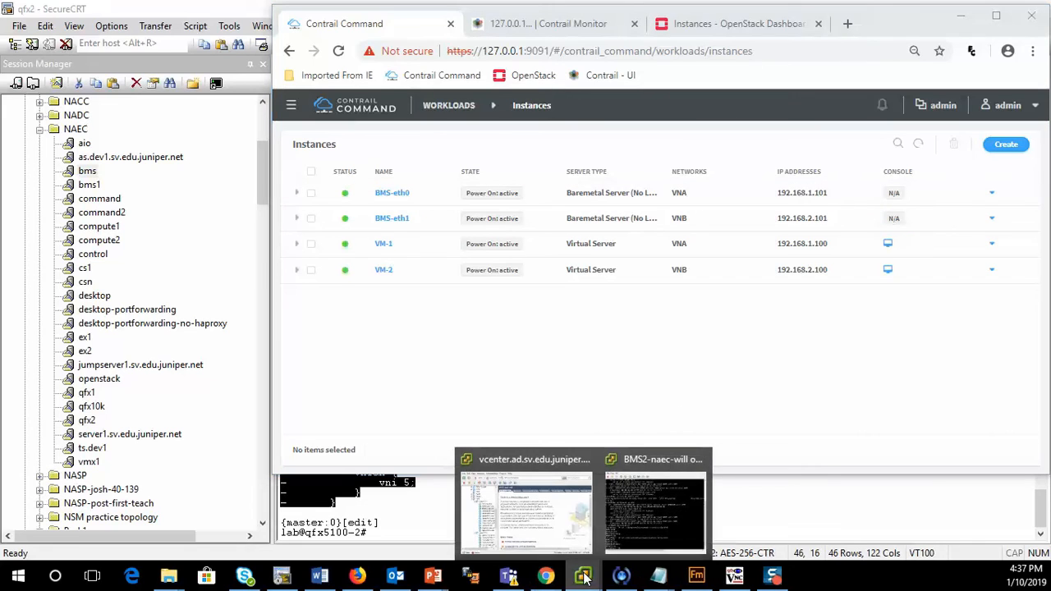
click(653, 501)
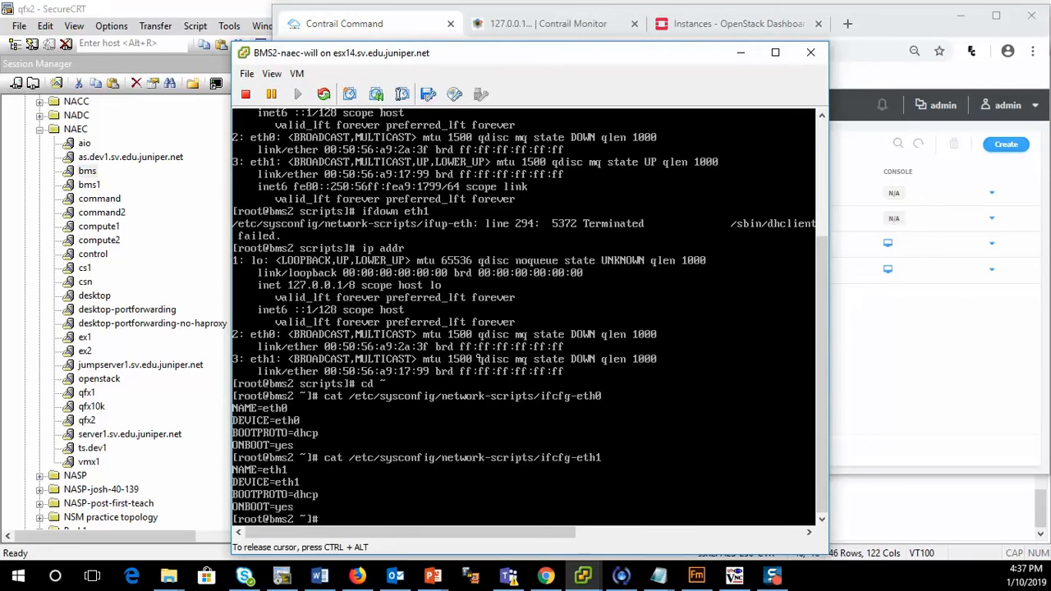
key(Return)
key(Return)
key(Return)
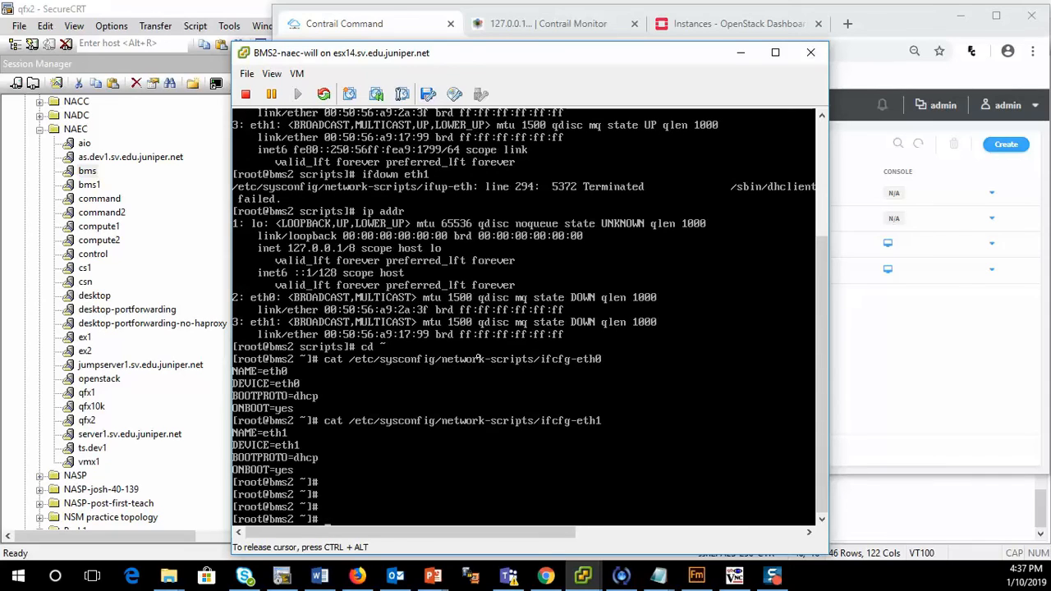
text(ddr)
key(Return)
Bring up the eth0 interface on the bare metal server with "ifup eth0".
text(i)
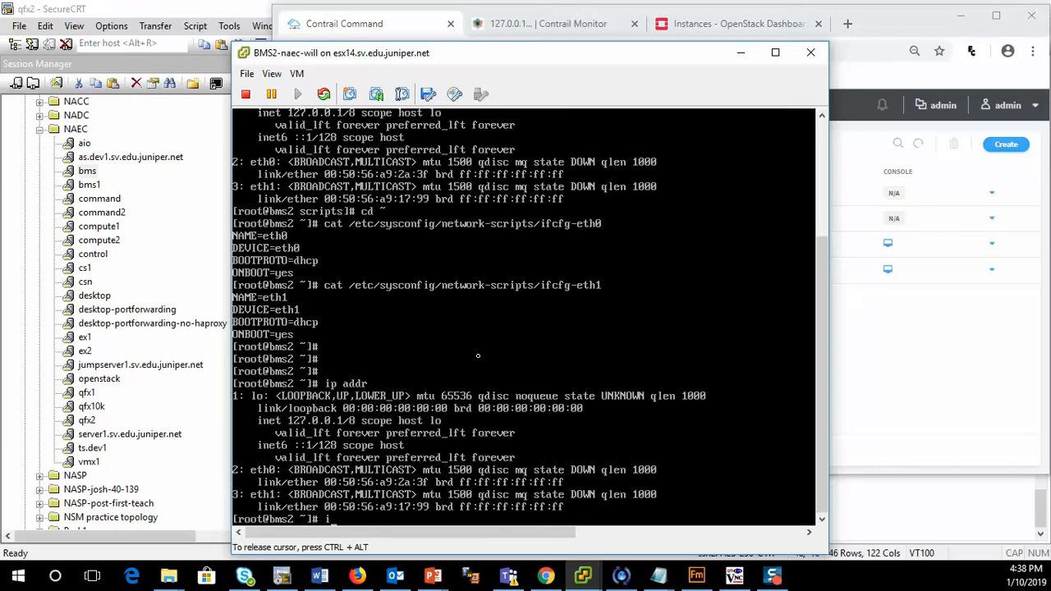
text(fup eth0)
key(Return)
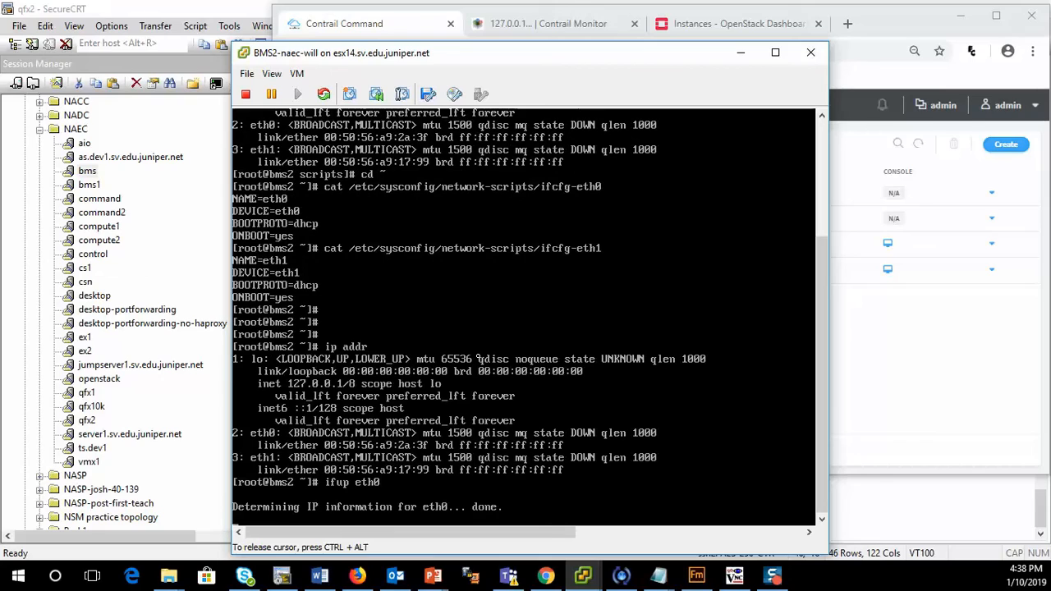
Bring up the eth1 interface on the bare metal server with "ifup eth1".
text(ifup eth0)
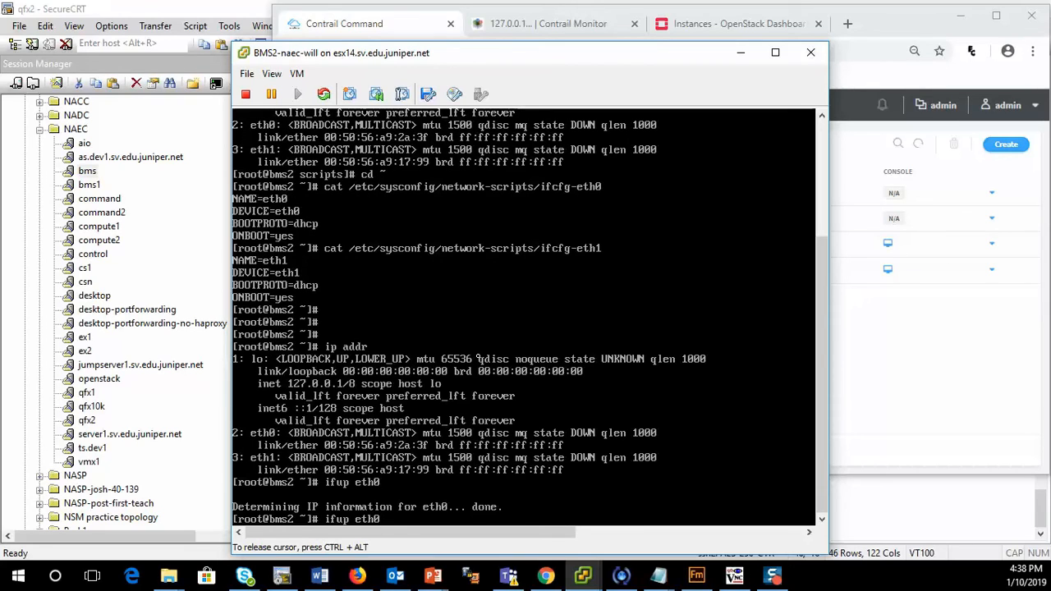
key(BackSpace)
text(1)
key(Return)
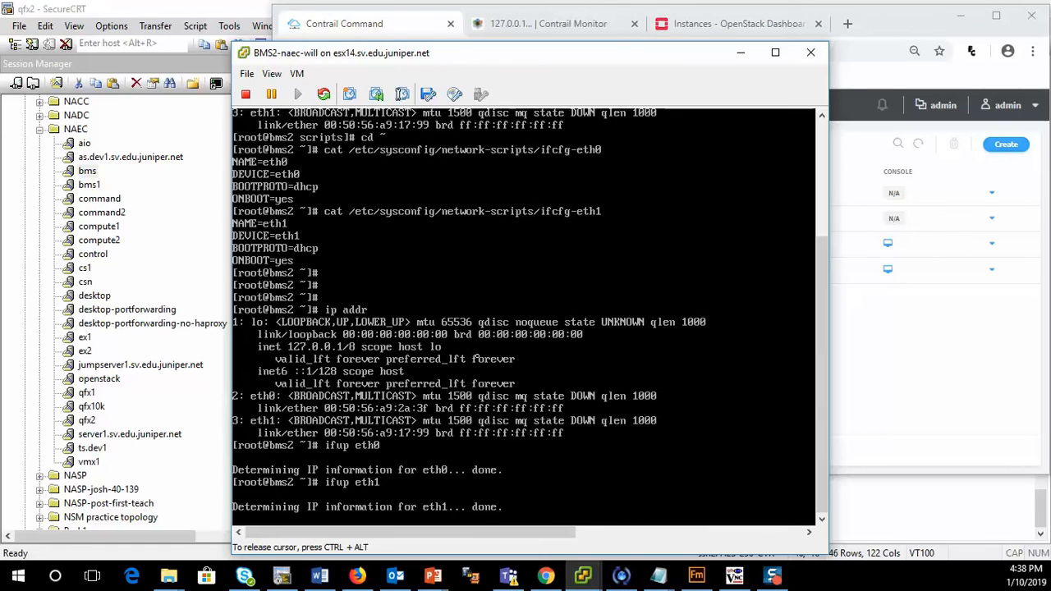
key(Return)
key(Return)
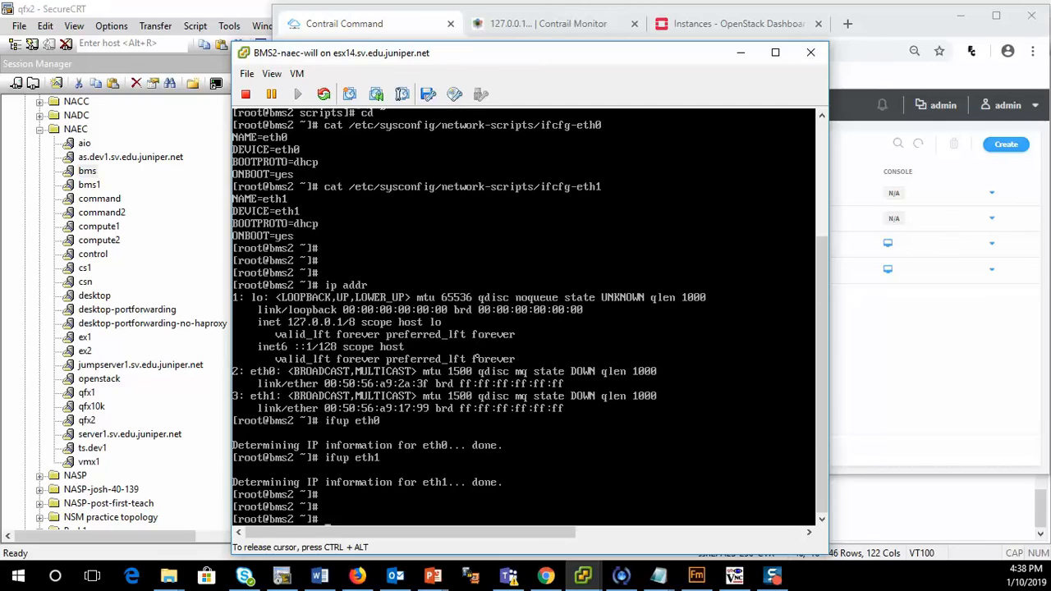
Run "ip addr" on the bare metal server and compare its interface addresses with the instances list in Contrail Command.
text(ip addr)
key(Return)
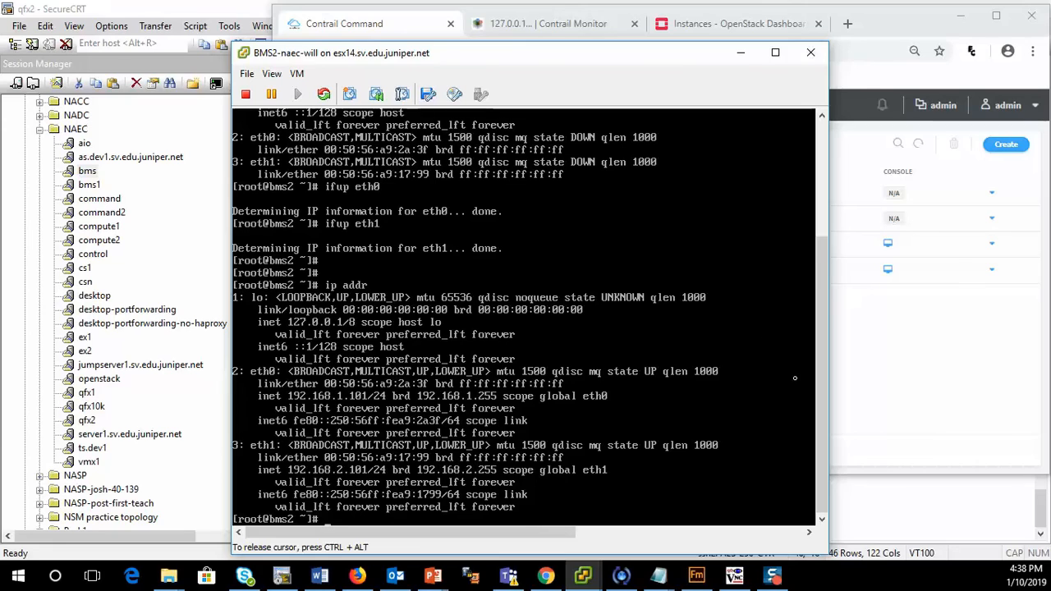
click(887, 410)
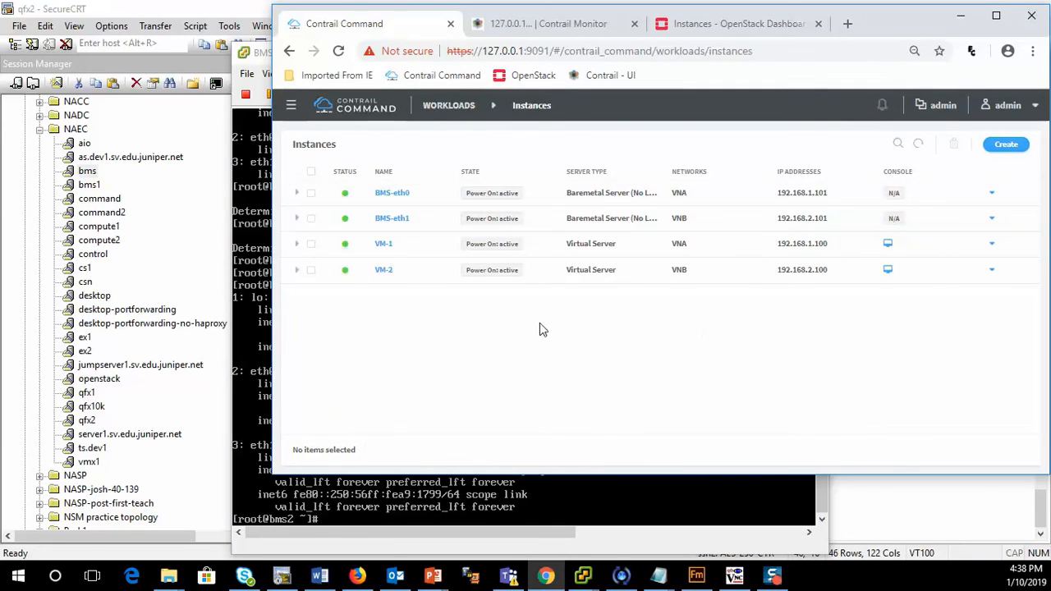
click(825, 502)
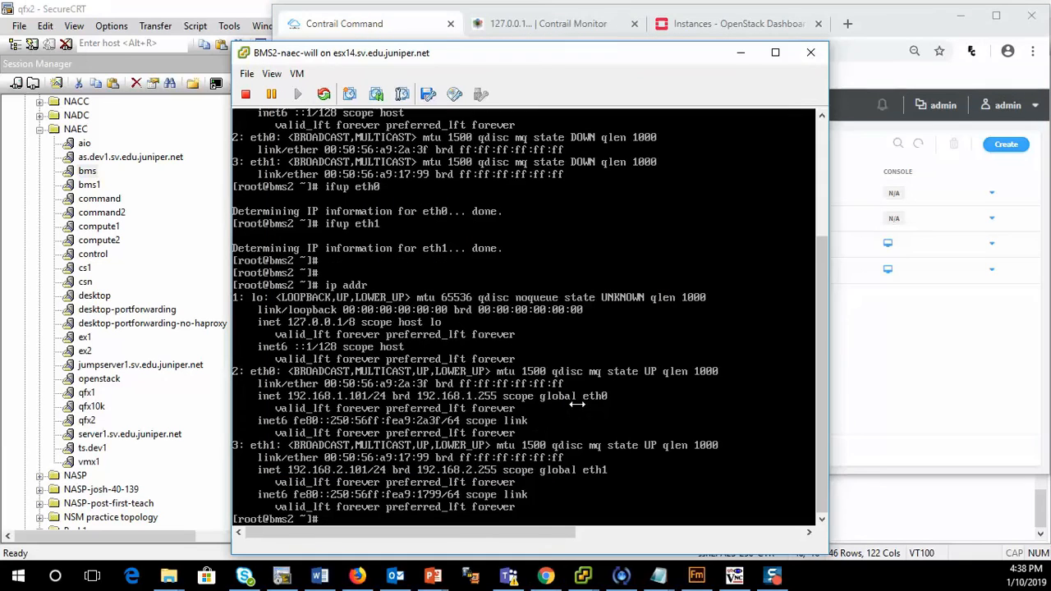
From the BMS2 console, ping VM-1 at 192.168.1.100 and stop the ping after a few replies.
click(483, 473)
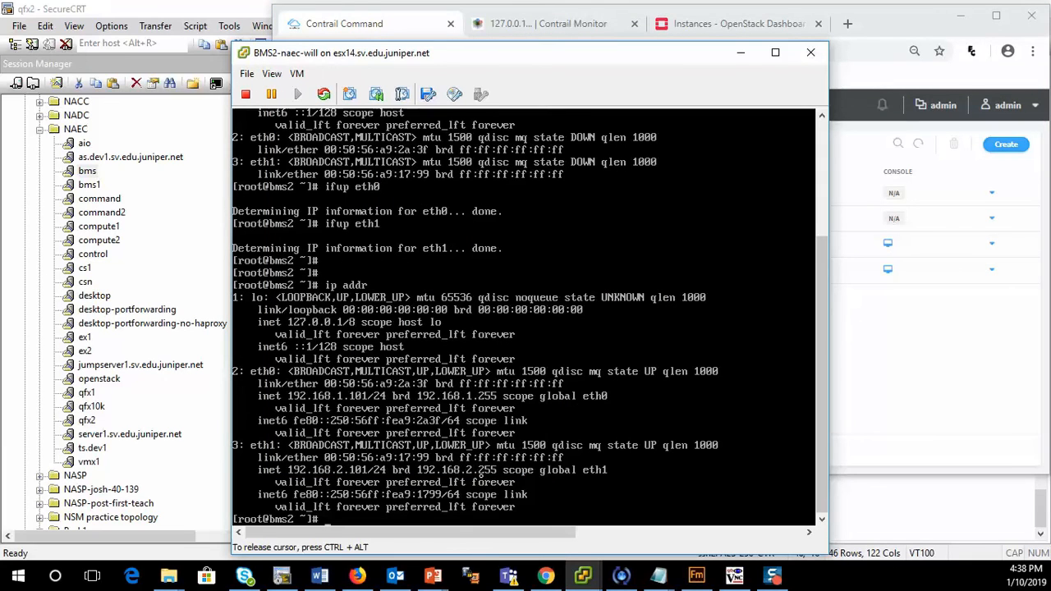
text(ping 192.168.1.100)
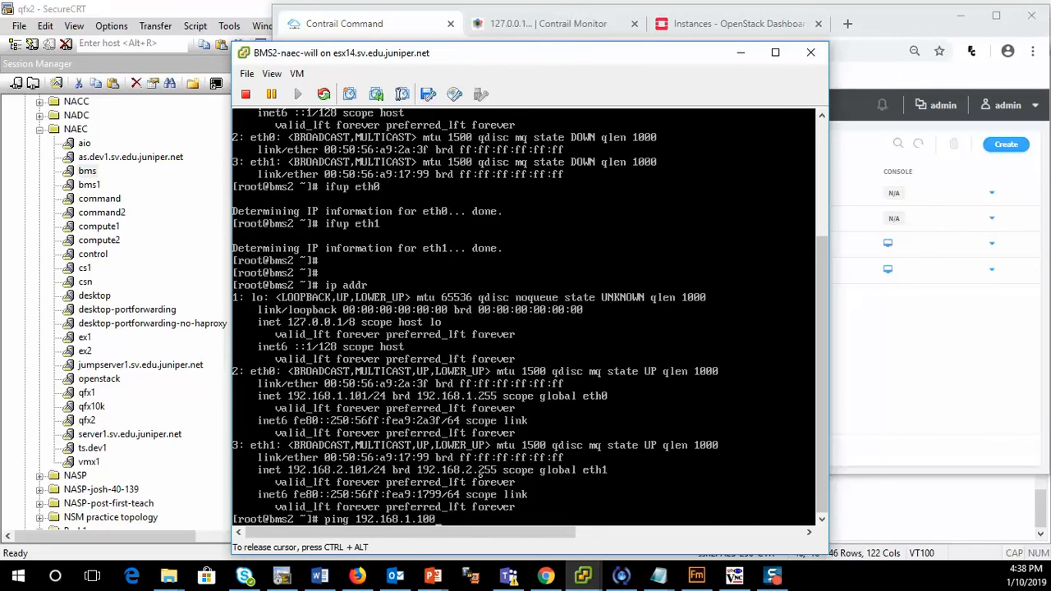
key(Return)
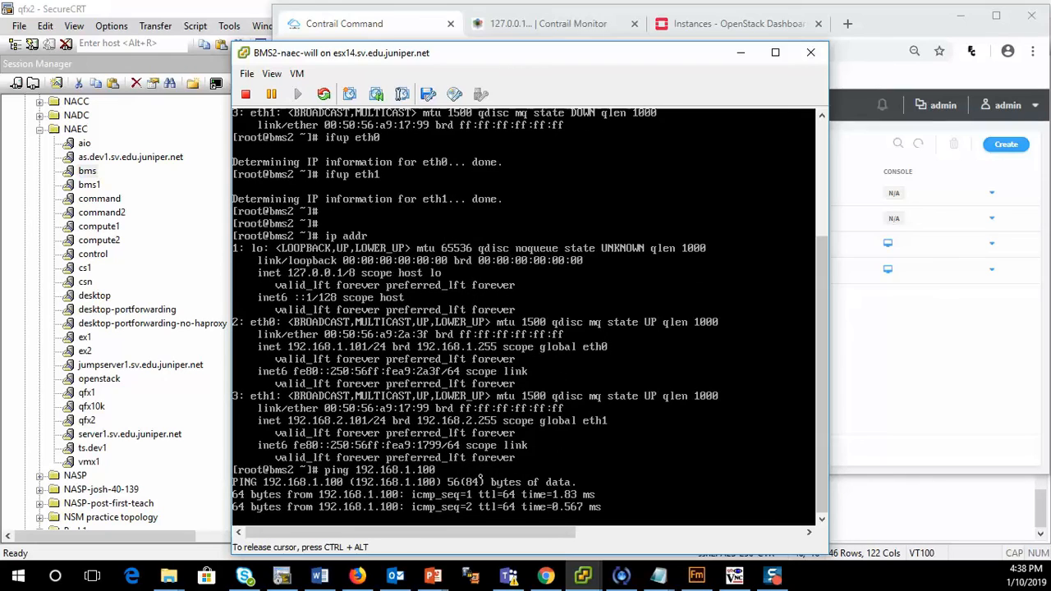
key(ctrl+c)
Reuse the previous ping command to ping VM-2 at 192.168.2.100, stopping it after a few replies.
key(Up)
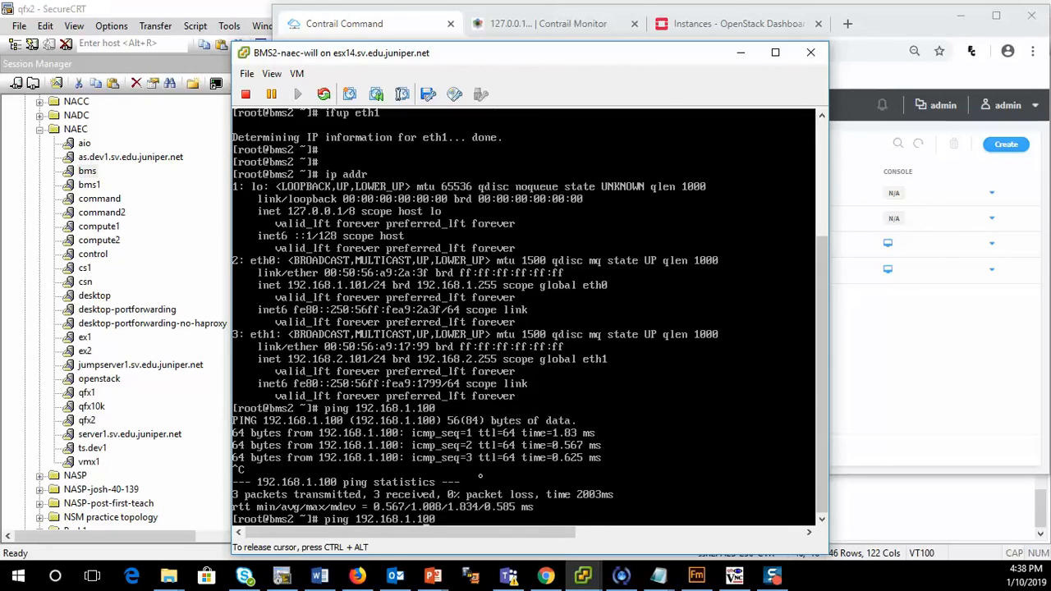
key(Left)
key(Left)
key(Left)
key(Left)
key(BackSpace)
text(2)
key(Return)
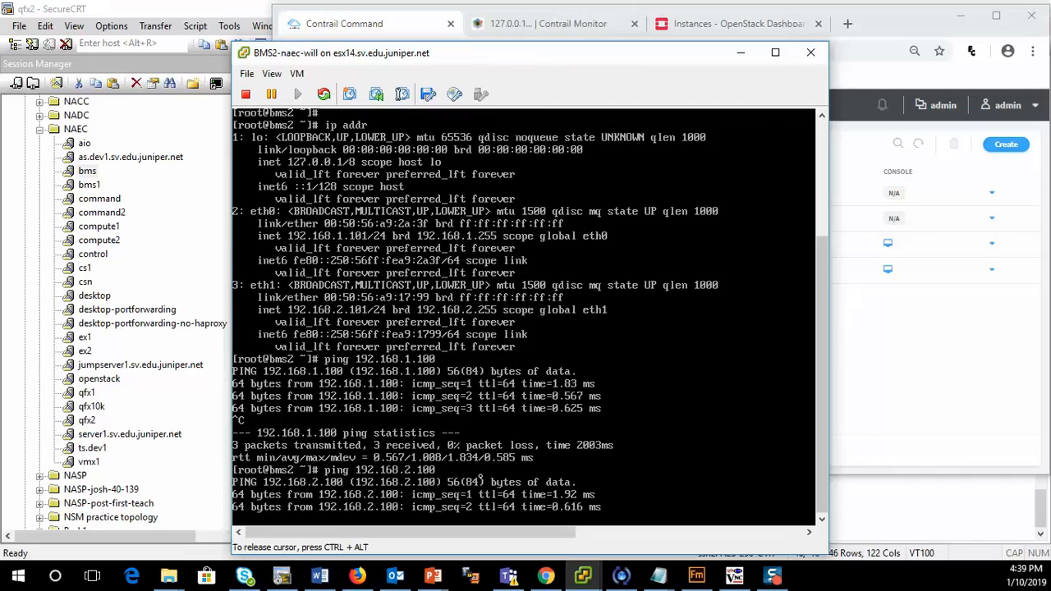
key(ctrl+c)
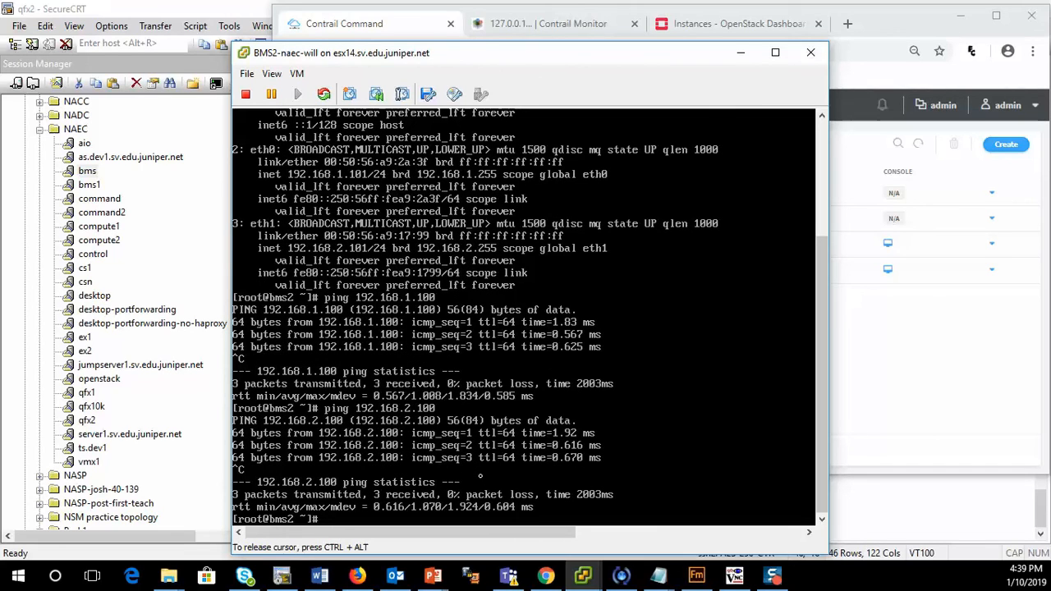
Switch to the slide presentation and advance from the Bridging at the Leaf slide to the Summary slide.
key(alt+Tab)
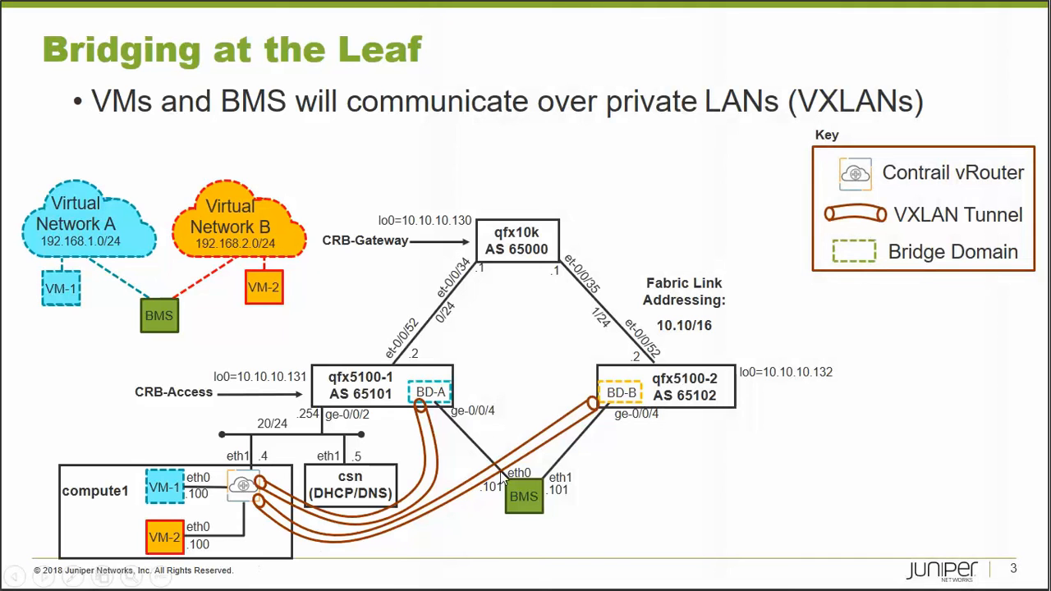
click(447, 368)
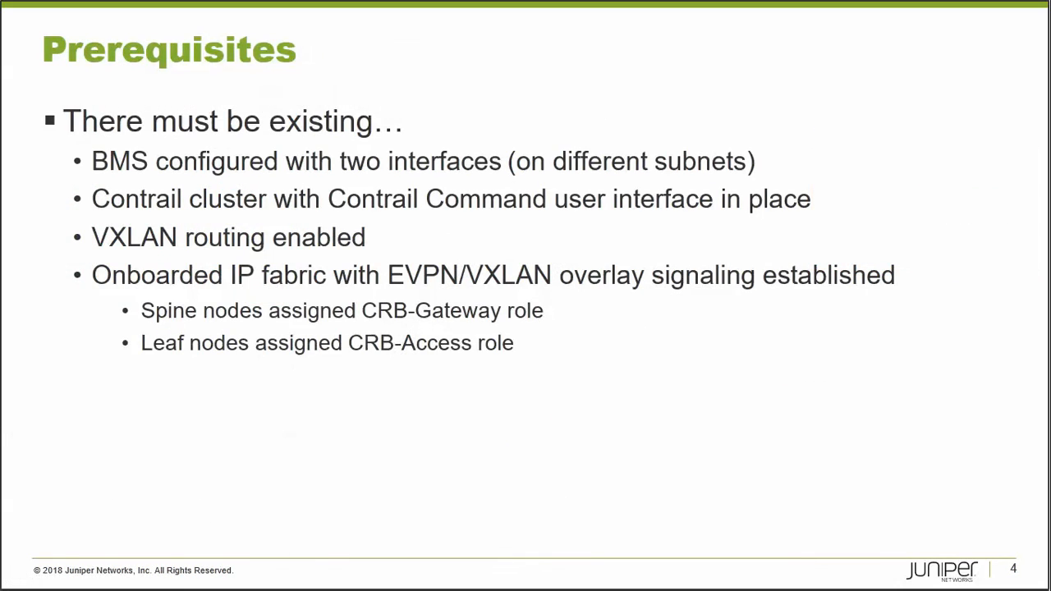
key(Right)
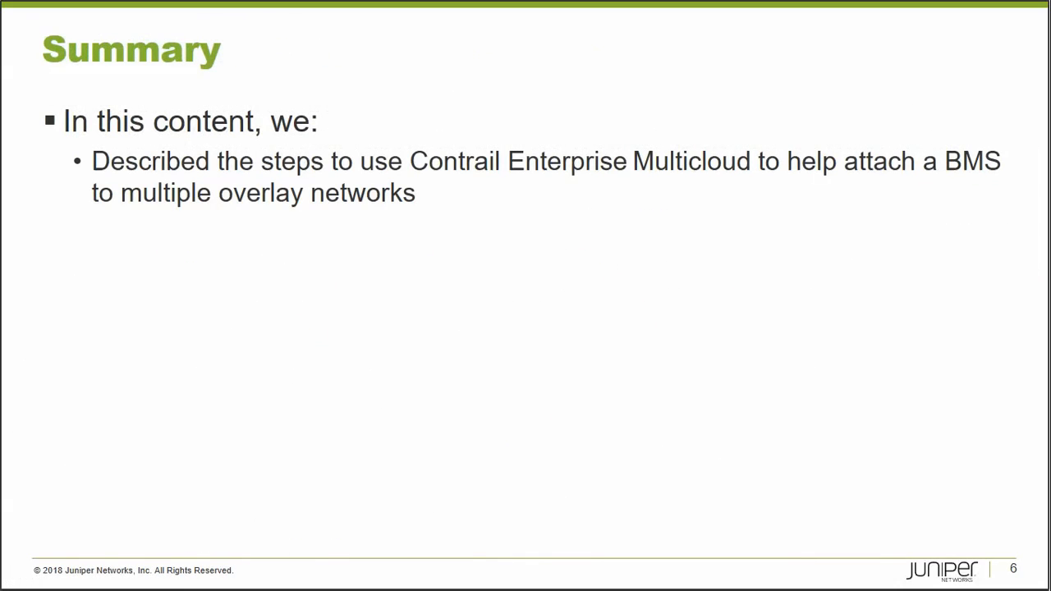